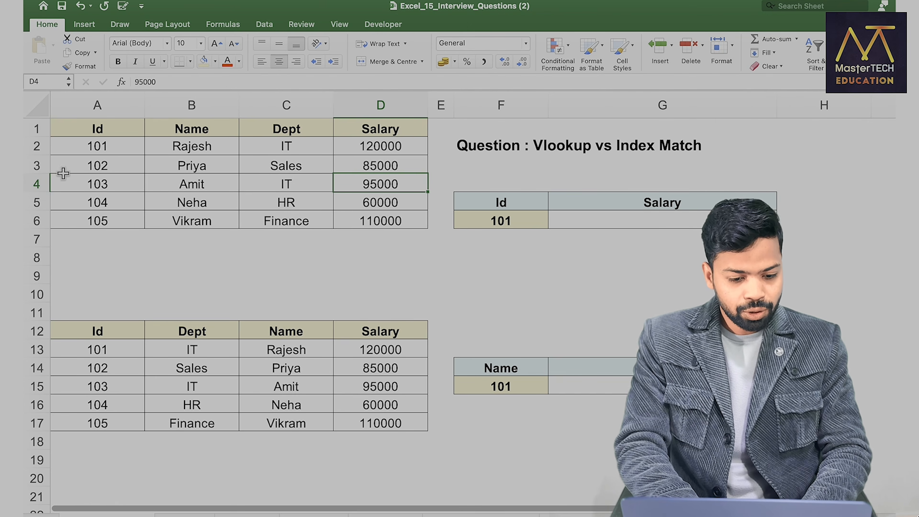
Review the Vlookup vs Index Match tables, and examine the mixed Male/M and Female/F entries on the IT department sheet.
{"action": "left_click_drag", "start_coordinate": [71, 127], "coordinate": [597, 461]}
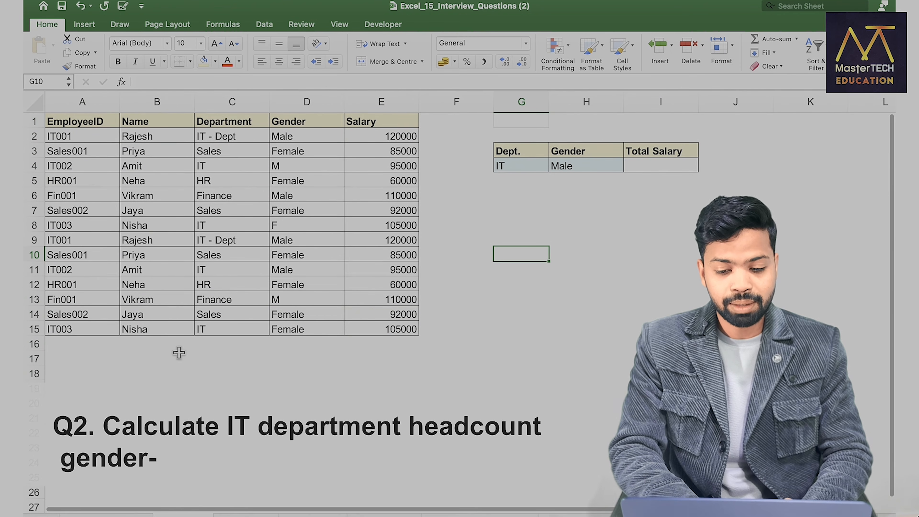
{"action": "scroll", "coordinate": [208, 278], "scroll_direction": "up", "scroll_amount": 3}
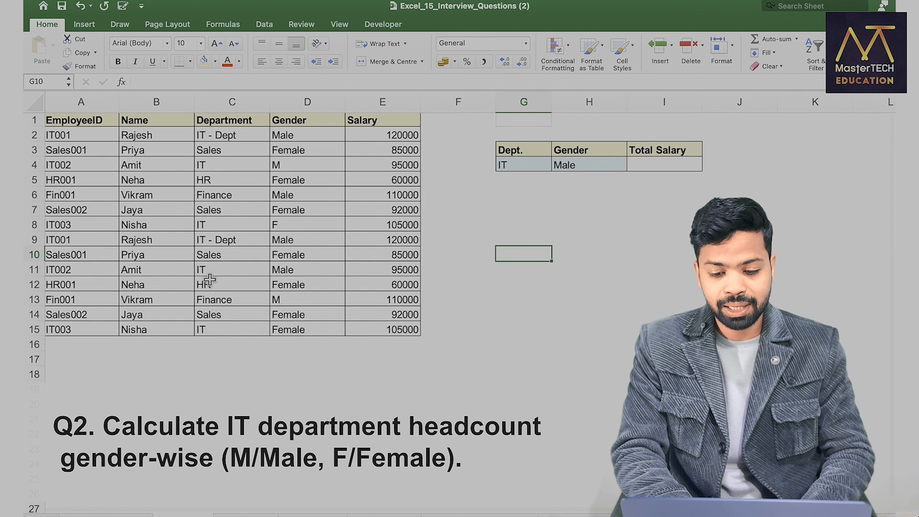
{"action": "left_click_drag", "start_coordinate": [699, 137], "coordinate": [697, 151]}
{"action": "scroll", "coordinate": [696, 151], "scroll_direction": "up", "scroll_amount": 2}
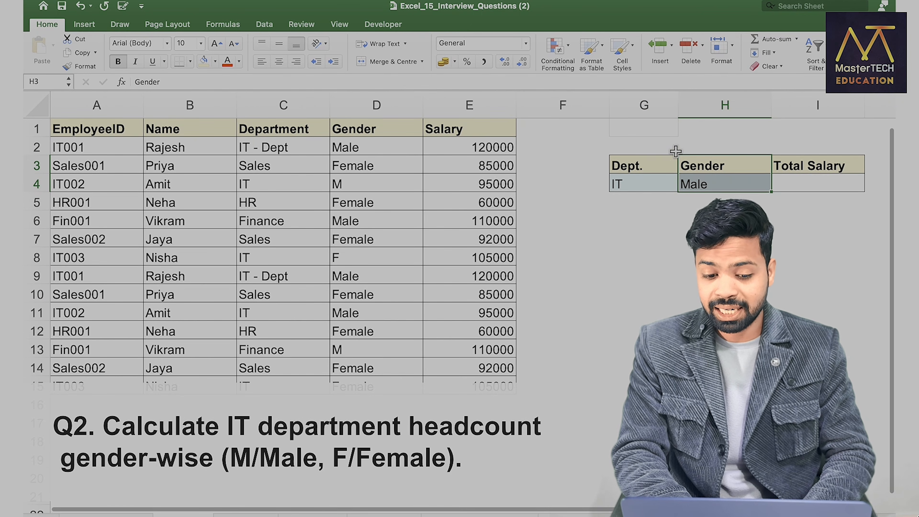
{"action": "left_click", "coordinate": [358, 150]}
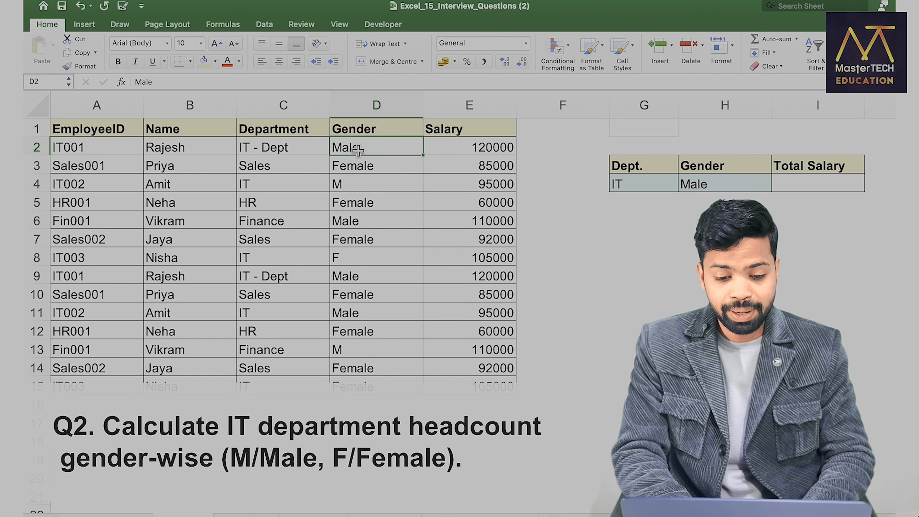
{"action": "left_click", "coordinate": [347, 181]}
{"action": "left_click", "coordinate": [342, 166]}
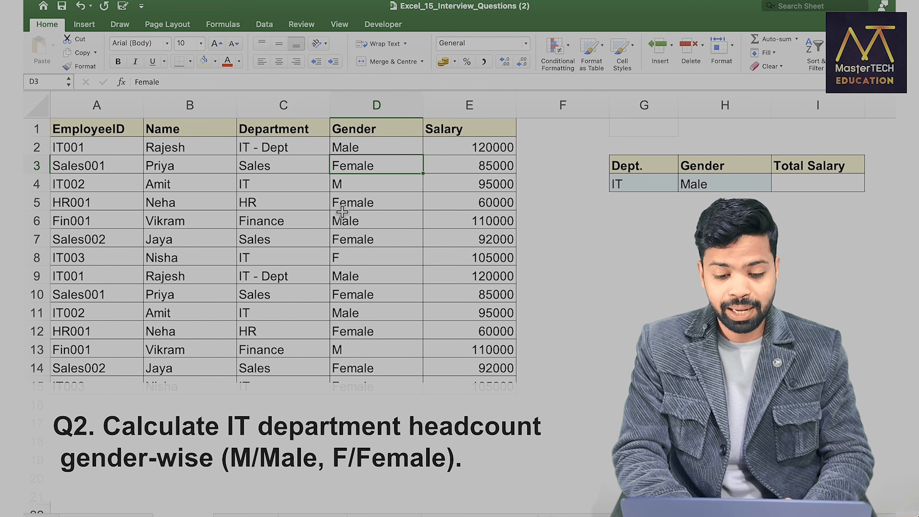
{"action": "left_click", "coordinate": [340, 253]}
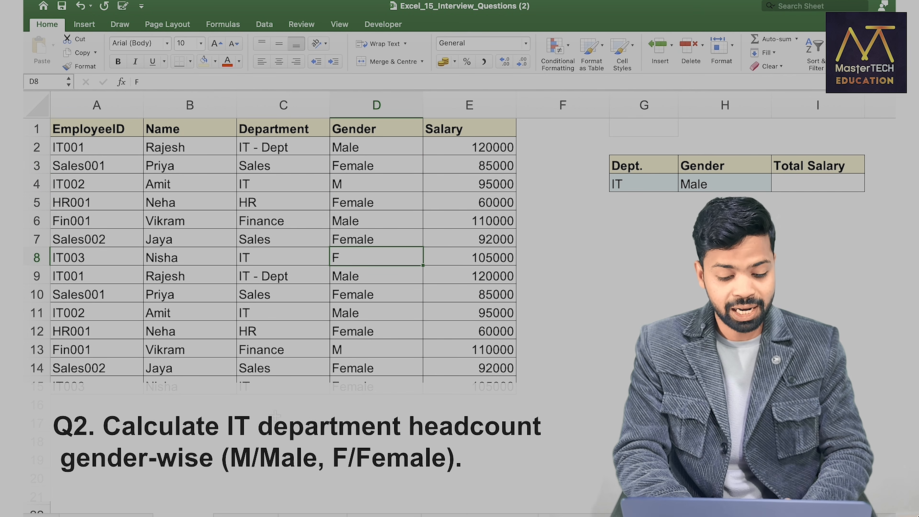
Open the employee gender and region sheet and examine the Male/South criteria table against the Gender column's M and Male entries.
{"action": "left_click", "coordinate": [242, 514]}
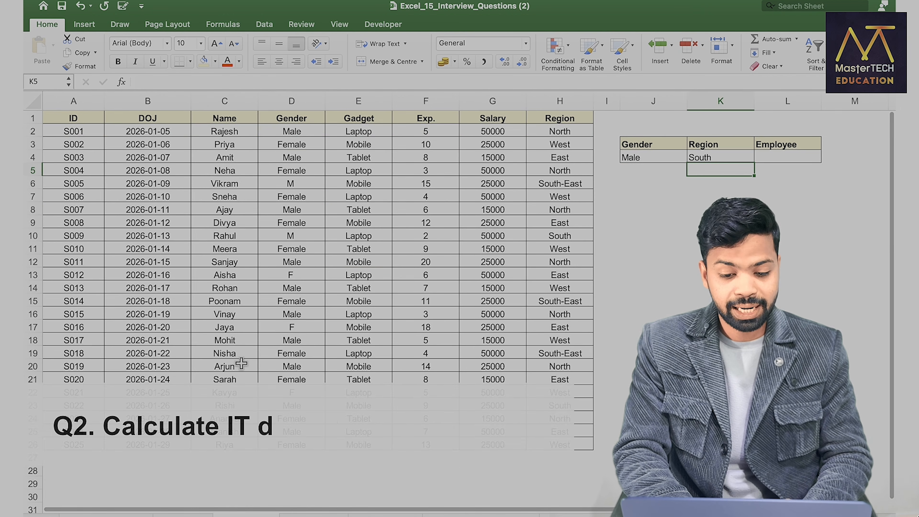
{"action": "scroll", "coordinate": [647, 163], "scroll_direction": "up", "scroll_amount": 3}
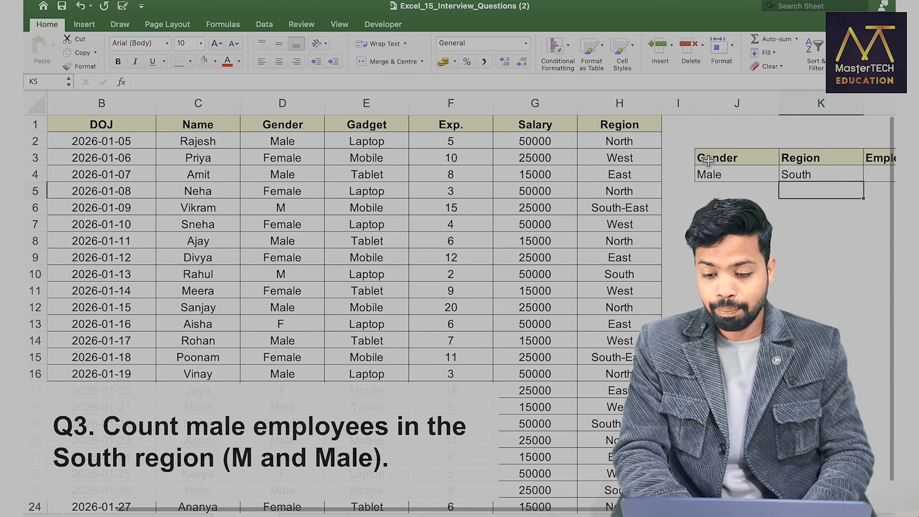
{"action": "scroll", "coordinate": [708, 160], "scroll_direction": "right", "scroll_amount": 3}
{"action": "left_click_drag", "start_coordinate": [703, 159], "coordinate": [688, 186]}
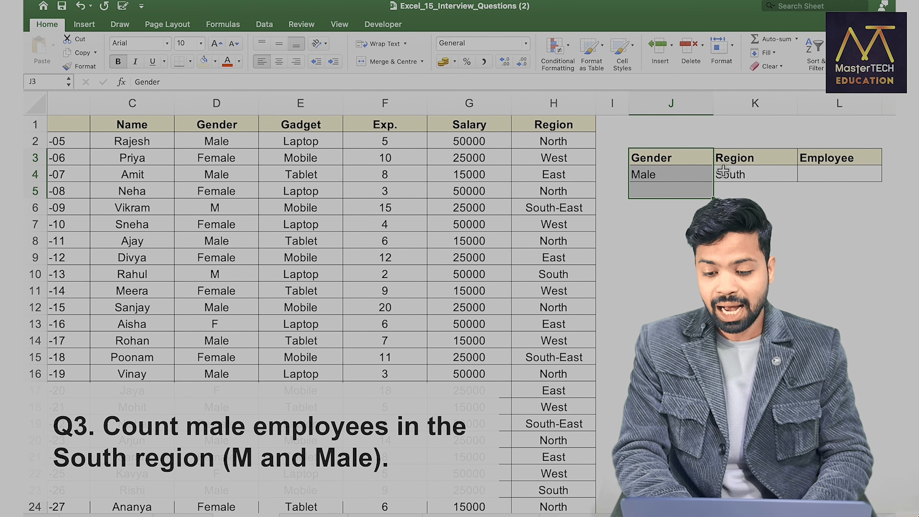
{"action": "left_click", "coordinate": [739, 159]}
{"action": "left_click", "coordinate": [809, 177]}
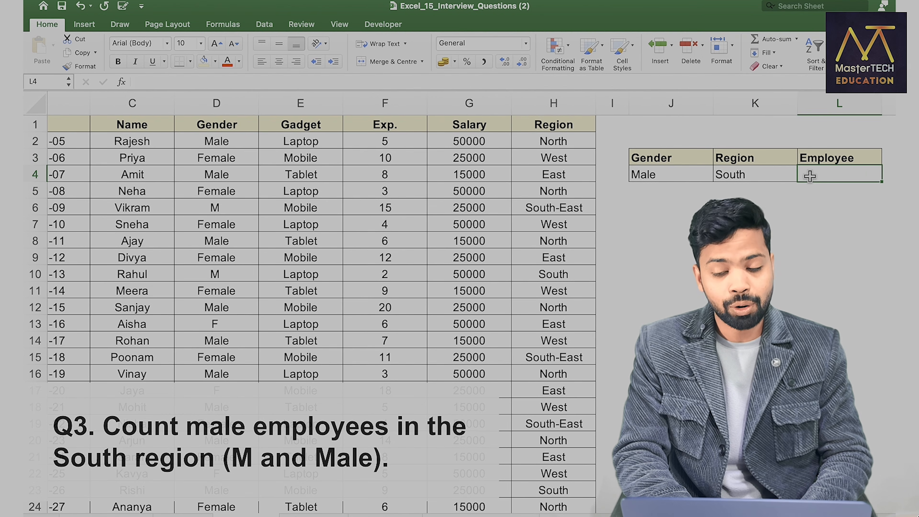
{"action": "left_click", "coordinate": [679, 174]}
{"action": "left_click", "coordinate": [718, 173]}
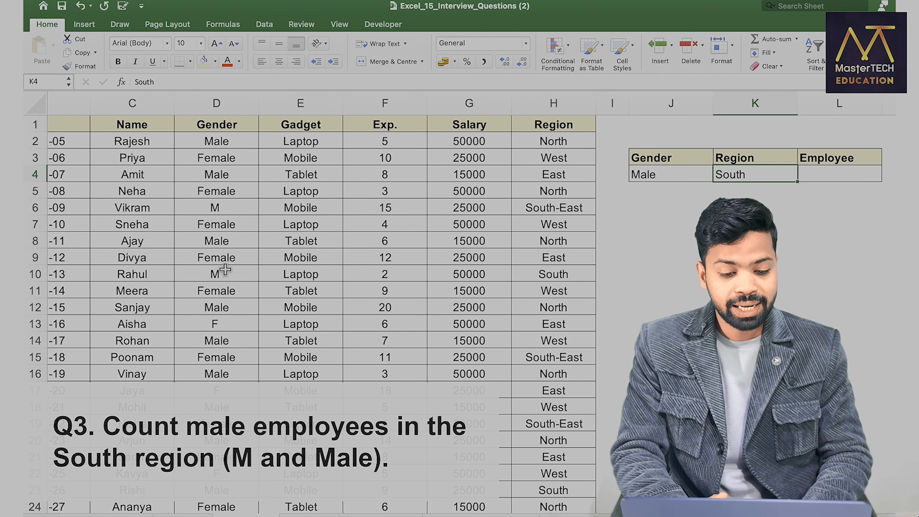
{"action": "left_click", "coordinate": [219, 275]}
{"action": "left_click", "coordinate": [221, 242]}
{"action": "left_click", "coordinate": [220, 231]}
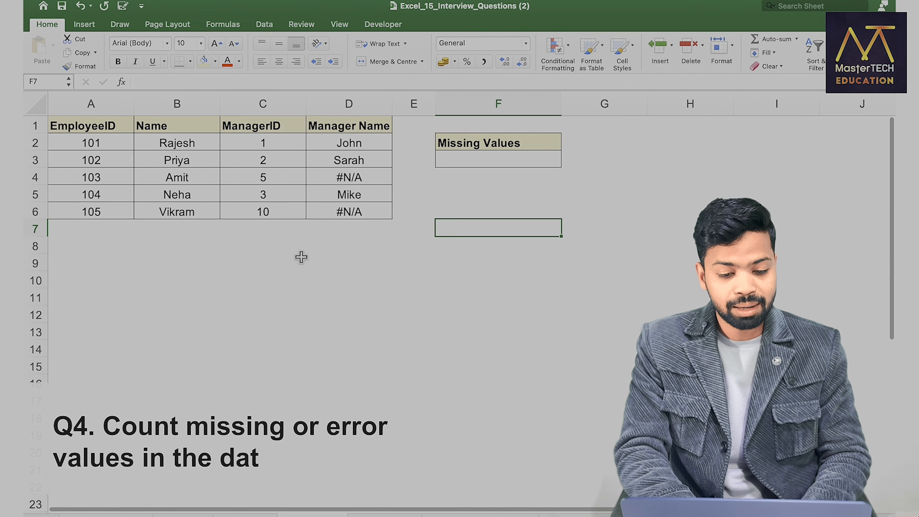
Examine the Manager Name column's #N/A cells and the empty Missing Values result cell.
{"action": "scroll", "coordinate": [281, 184], "scroll_direction": "up", "scroll_amount": 2}
{"action": "scroll", "coordinate": [281, 184], "scroll_direction": "left", "scroll_amount": 1}
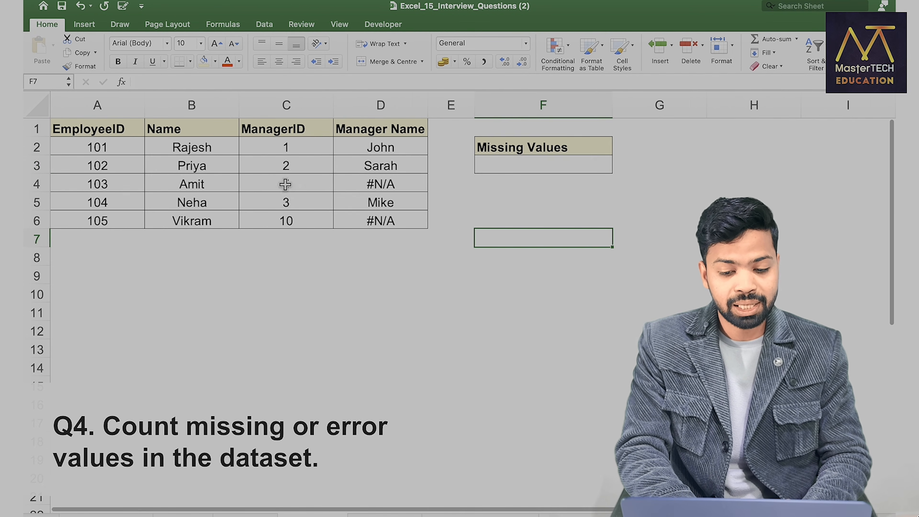
{"action": "left_click", "coordinate": [492, 171]}
{"action": "left_click", "coordinate": [408, 183]}
{"action": "left_click", "coordinate": [402, 217]}
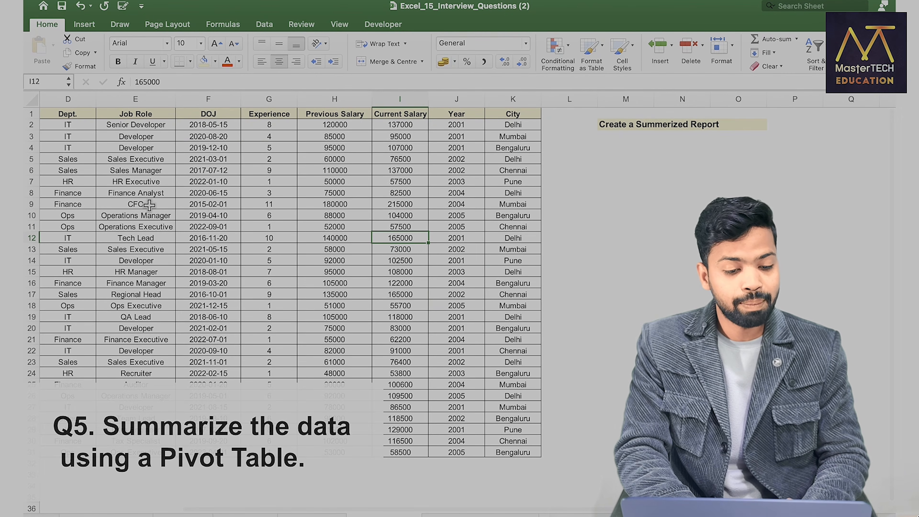
Review the employee table's extent and its City column alongside the instruction to highlight Mumbai rows in green.
{"action": "left_click_drag", "start_coordinate": [79, 121], "coordinate": [481, 348]}
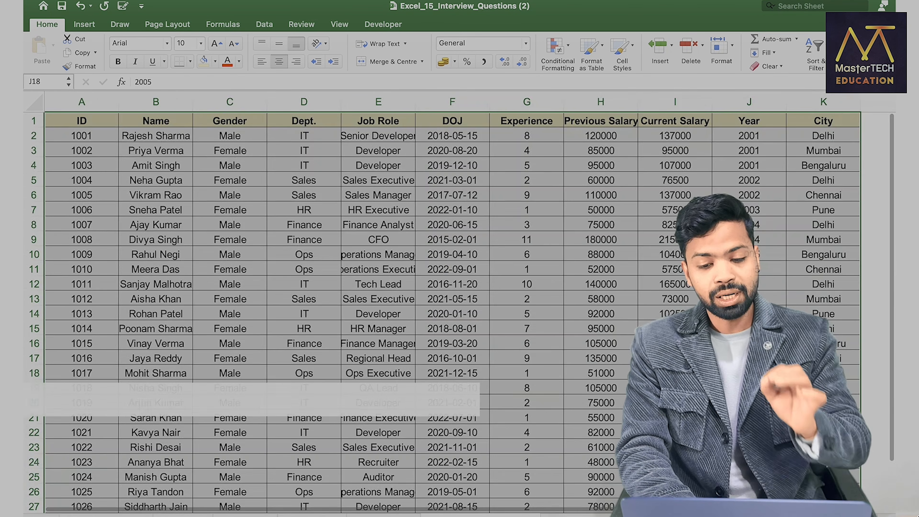
{"action": "scroll", "coordinate": [498, 328], "scroll_direction": "right", "scroll_amount": 3}
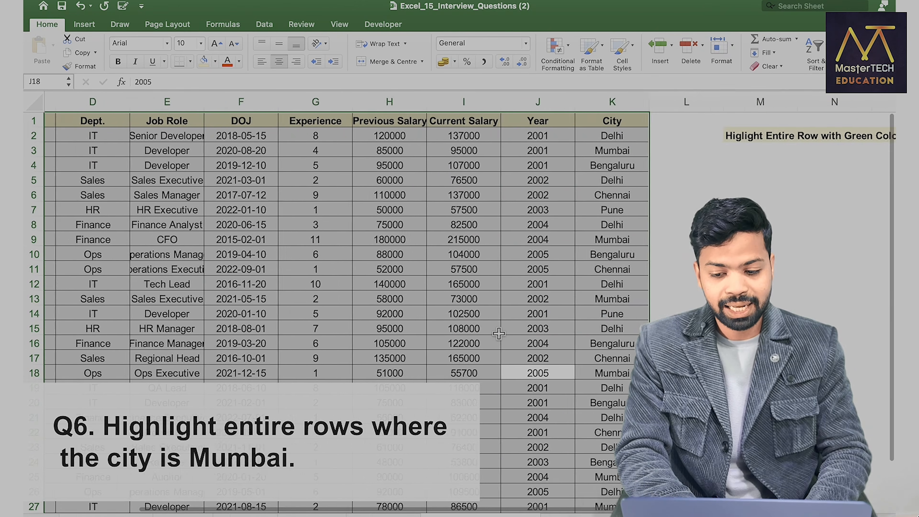
{"action": "scroll", "coordinate": [245, 247], "scroll_direction": "left", "scroll_amount": 2}
{"action": "scroll", "coordinate": [245, 248], "scroll_direction": "left", "scroll_amount": 1}
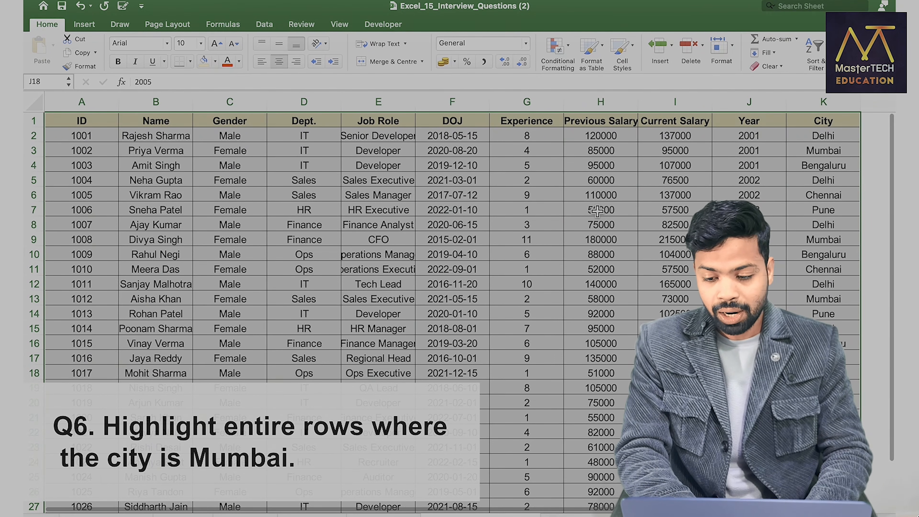
{"action": "left_click", "coordinate": [822, 102]}
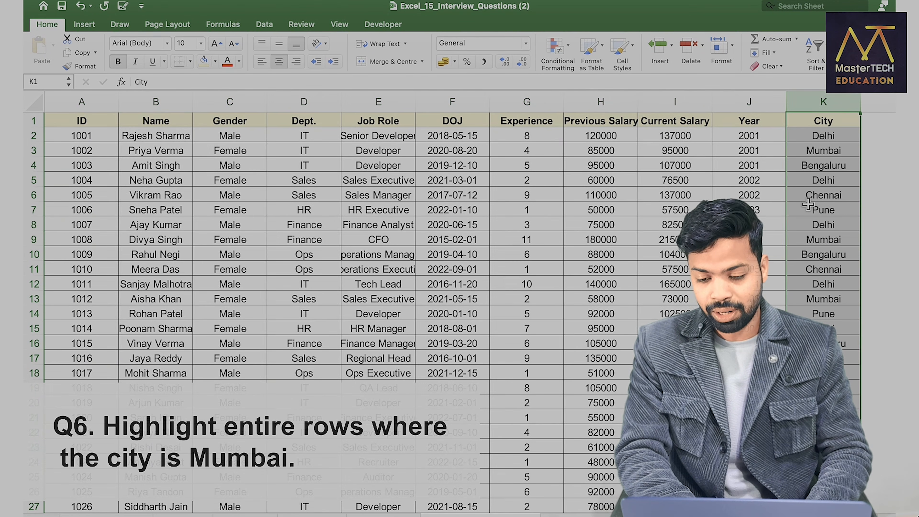
{"action": "scroll", "coordinate": [818, 161], "scroll_direction": "right", "scroll_amount": 5}
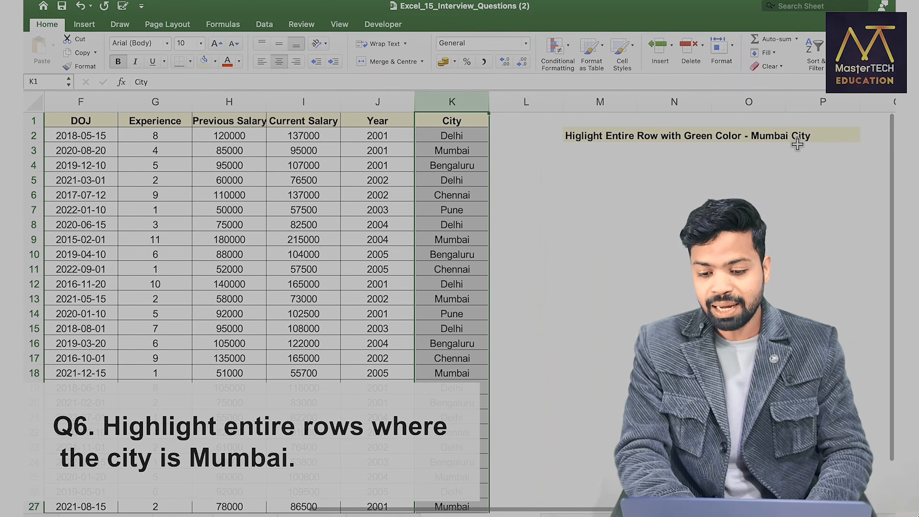
{"action": "scroll", "coordinate": [795, 142], "scroll_direction": "left", "scroll_amount": 2}
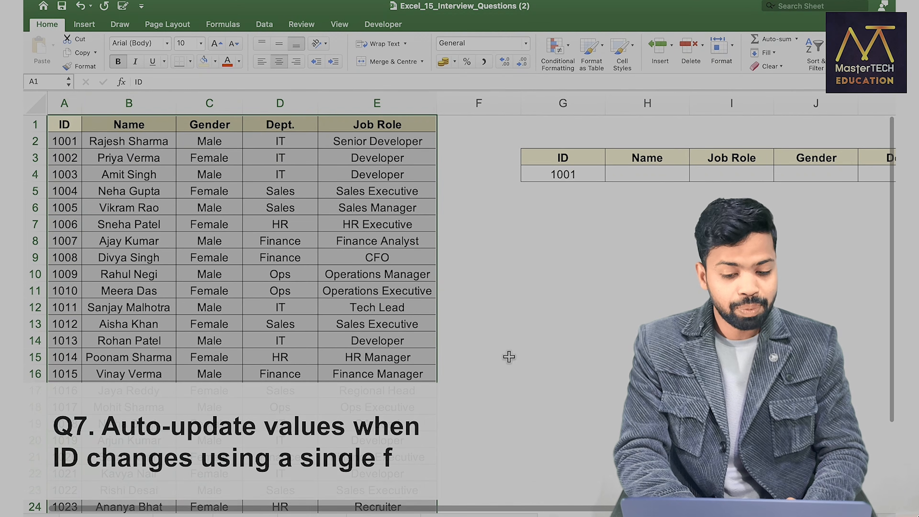
Examine the ID lookup table beside the employee list, from the ID cell across its empty result cells.
{"action": "left_click", "coordinate": [465, 293]}
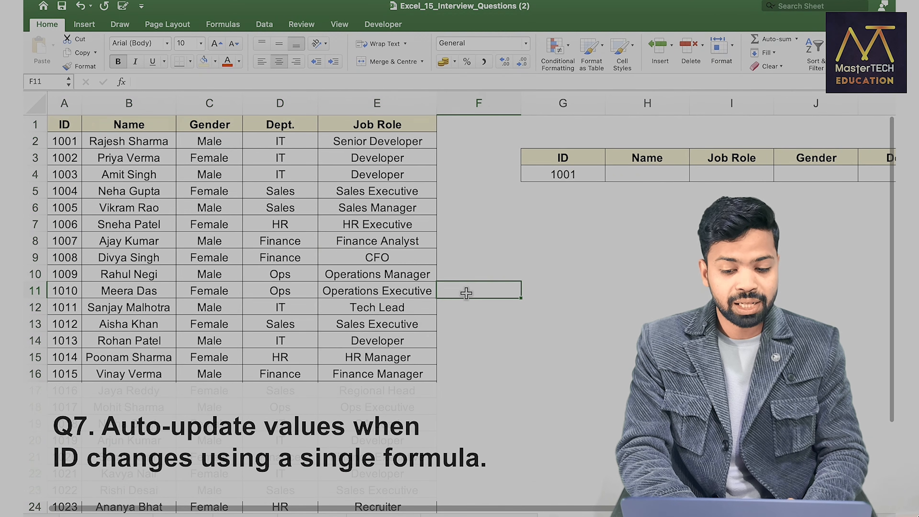
{"action": "scroll", "coordinate": [454, 292], "scroll_direction": "right", "scroll_amount": 2}
{"action": "left_click", "coordinate": [426, 177]}
{"action": "left_click_drag", "start_coordinate": [495, 177], "coordinate": [708, 176]}
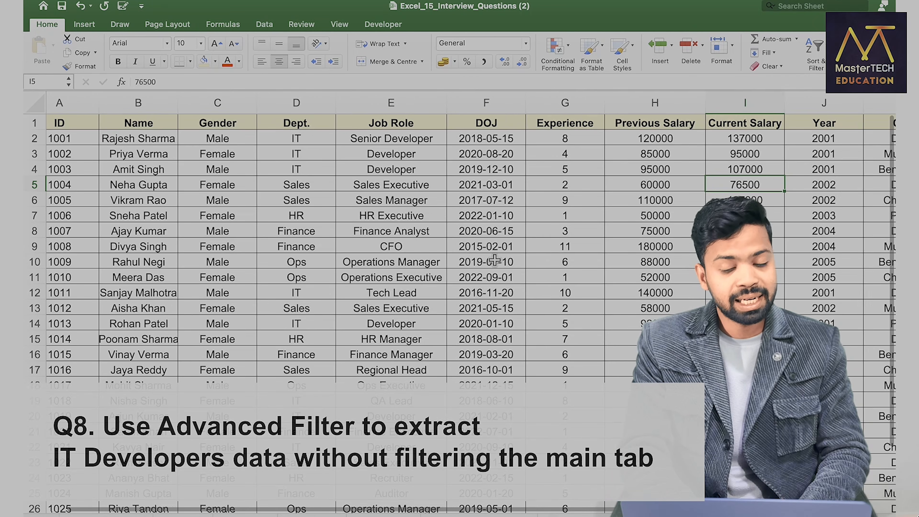
Examine the IT and Developer criteria in M1:N2 and the blank area beside them for the Advanced Filter output.
{"action": "scroll", "coordinate": [494, 259], "scroll_direction": "right", "scroll_amount": 7}
{"action": "scroll", "coordinate": [458, 193], "scroll_direction": "left", "scroll_amount": 3}
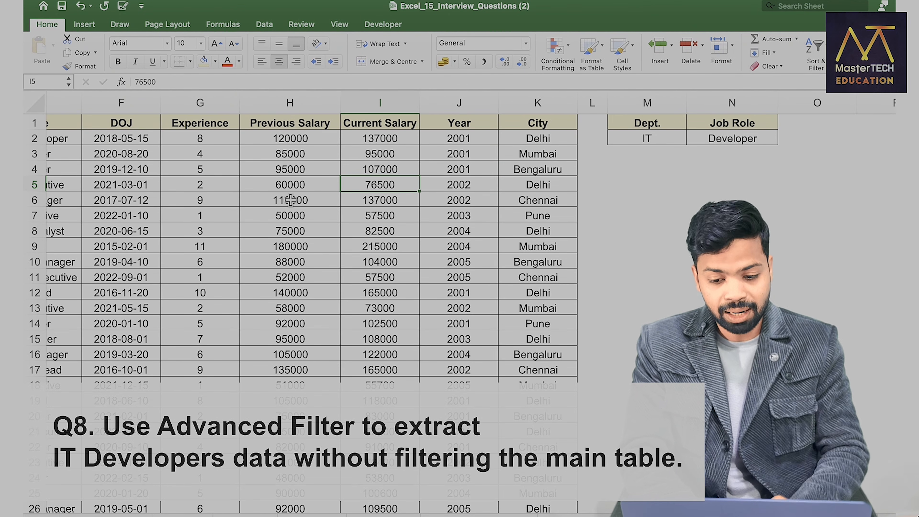
{"action": "left_click_drag", "start_coordinate": [633, 125], "coordinate": [705, 141]}
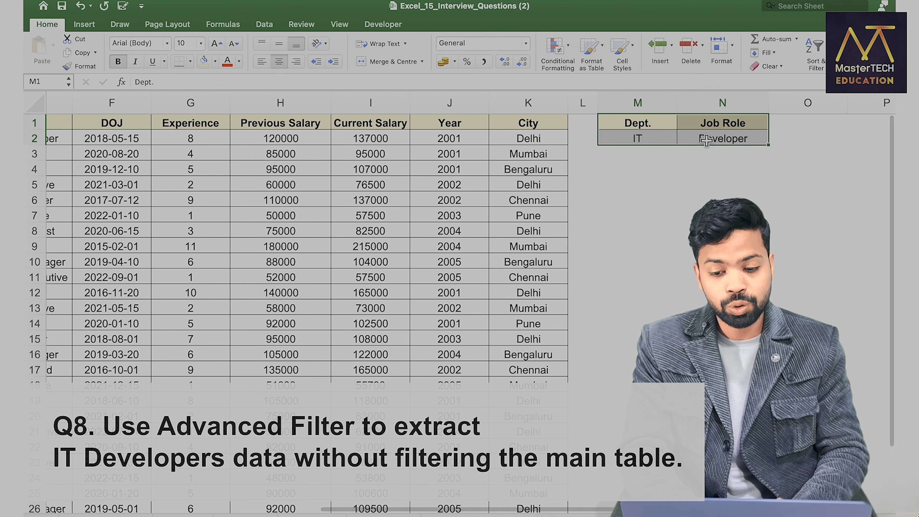
{"action": "scroll", "coordinate": [624, 133], "scroll_direction": "right", "scroll_amount": 5}
{"action": "left_click", "coordinate": [611, 128]}
{"action": "left_click_drag", "start_coordinate": [612, 127], "coordinate": [813, 308]}
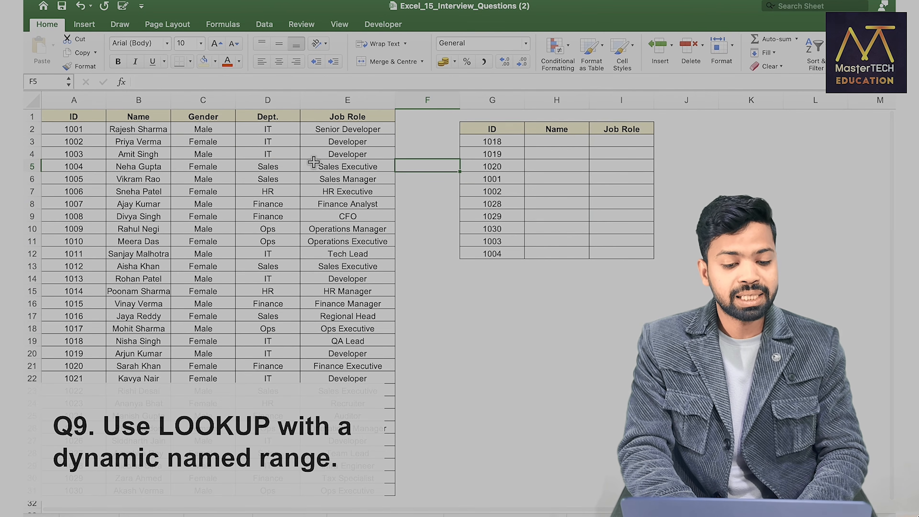
Look through the ID-based Name and Job Role lookup sheet and the following salary sheets, up to the 10% Increase sheet.
{"action": "scroll", "coordinate": [314, 162], "scroll_direction": "up", "scroll_amount": 2}
{"action": "scroll", "coordinate": [313, 162], "scroll_direction": "down", "scroll_amount": 1}
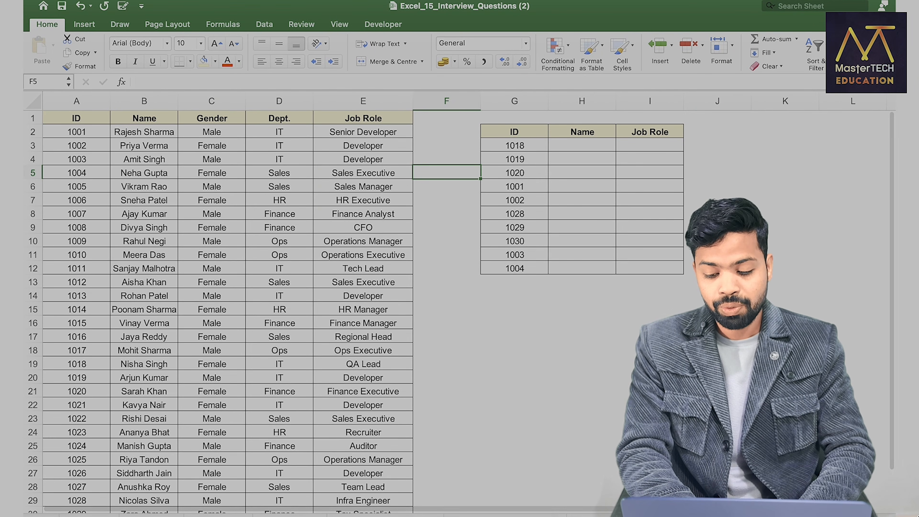
{"action": "left_click", "coordinate": [502, 516]}
{"action": "scroll", "coordinate": [268, 187], "scroll_direction": "up", "scroll_amount": 3}
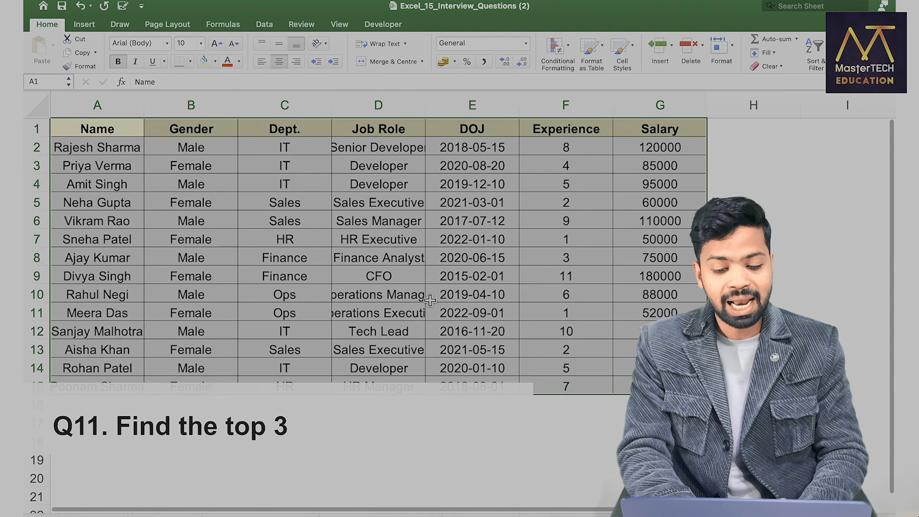
{"action": "left_click", "coordinate": [394, 242]}
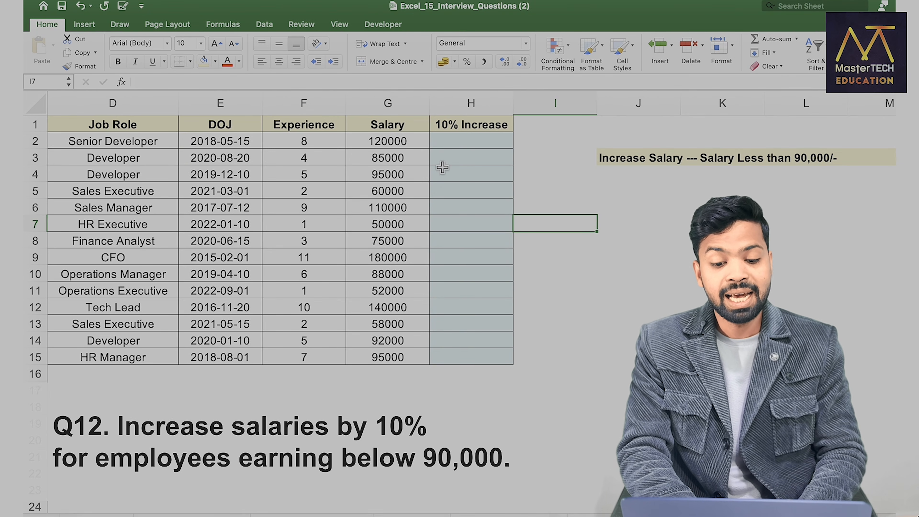
{"action": "left_click", "coordinate": [386, 109]}
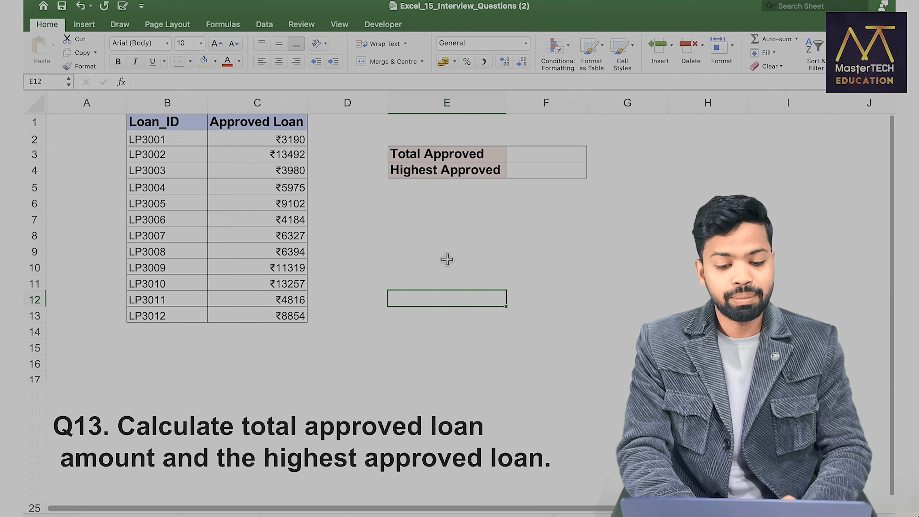
Examine the Approved Loan column and the Total Approved and Highest Approved result rows.
{"action": "left_click", "coordinate": [246, 103]}
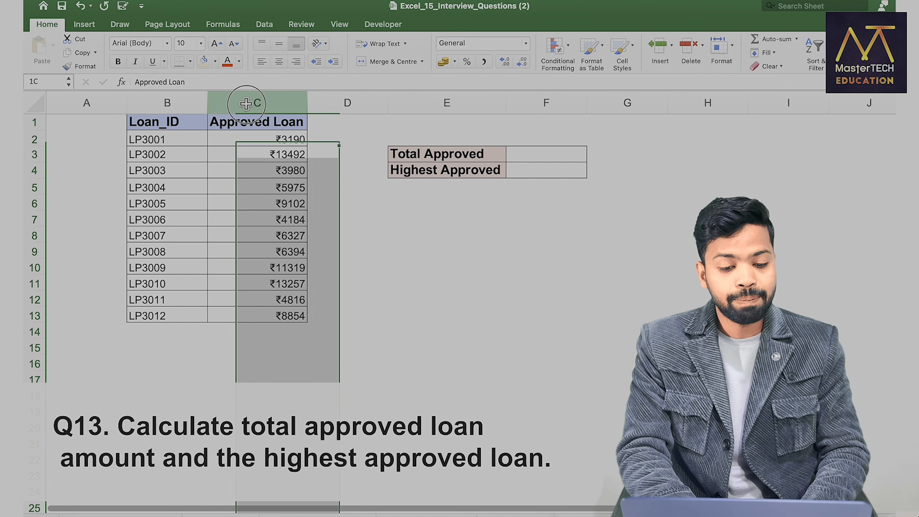
{"action": "left_click_drag", "start_coordinate": [482, 162], "coordinate": [515, 159]}
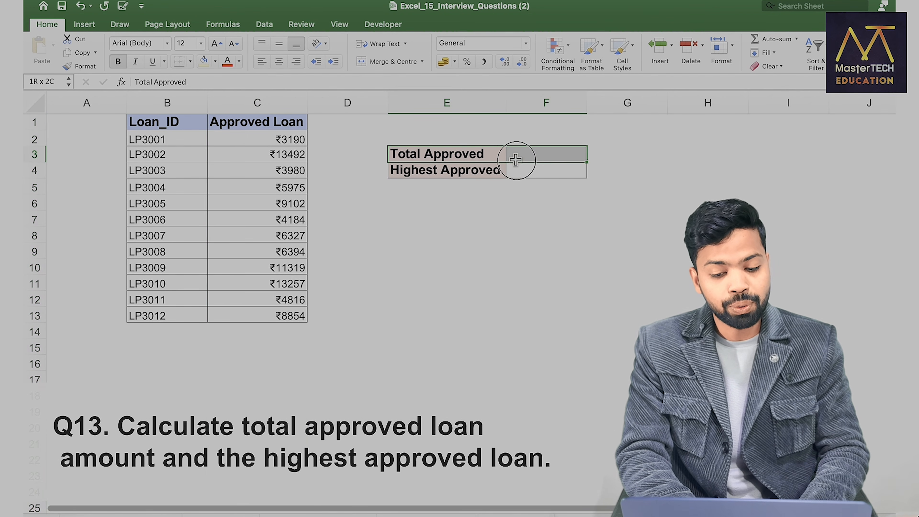
{"action": "left_click_drag", "start_coordinate": [463, 171], "coordinate": [539, 175]}
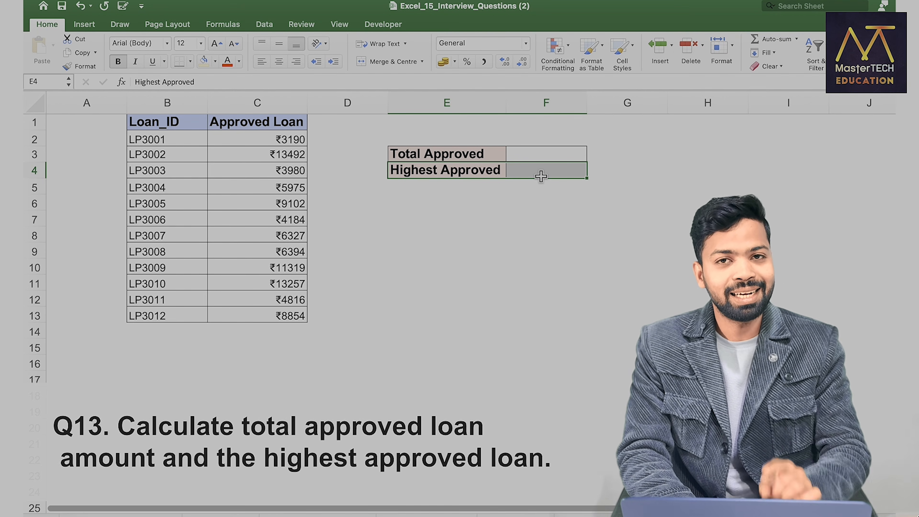
Review the Sales numbers on the greater-than-500 sheet, and the raw employee data with its Salary Analytics dashboard.
{"action": "key", "text": "ctrl+Page_Down"}
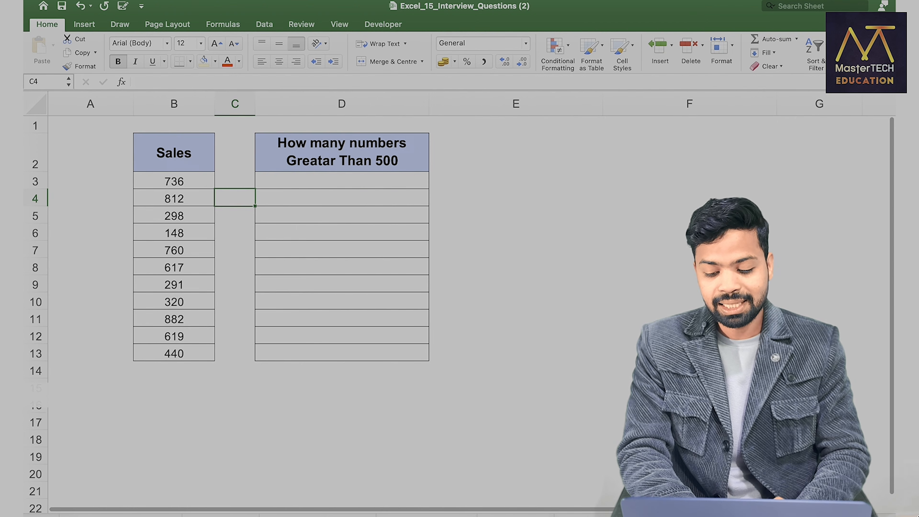
{"action": "left_click_drag", "start_coordinate": [176, 167], "coordinate": [198, 335]}
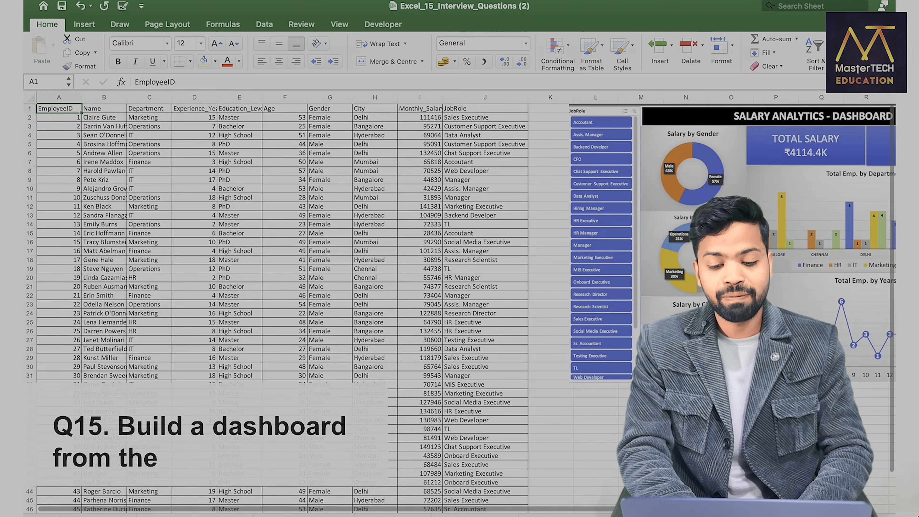
{"action": "left_click_drag", "start_coordinate": [59, 97], "coordinate": [463, 98]}
{"action": "scroll", "coordinate": [456, 195], "scroll_direction": "right", "scroll_amount": 10}
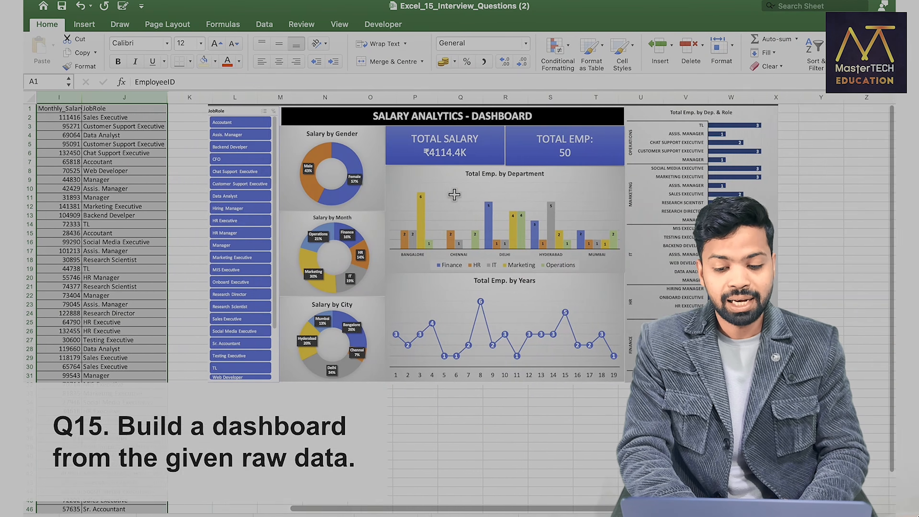
Examine the Salary Analytics dashboard's charts and the raw employee data columns it is built from.
{"action": "scroll", "coordinate": [521, 201], "scroll_direction": "up", "scroll_amount": 4}
{"action": "scroll", "coordinate": [521, 201], "scroll_direction": "up", "scroll_amount": 2}
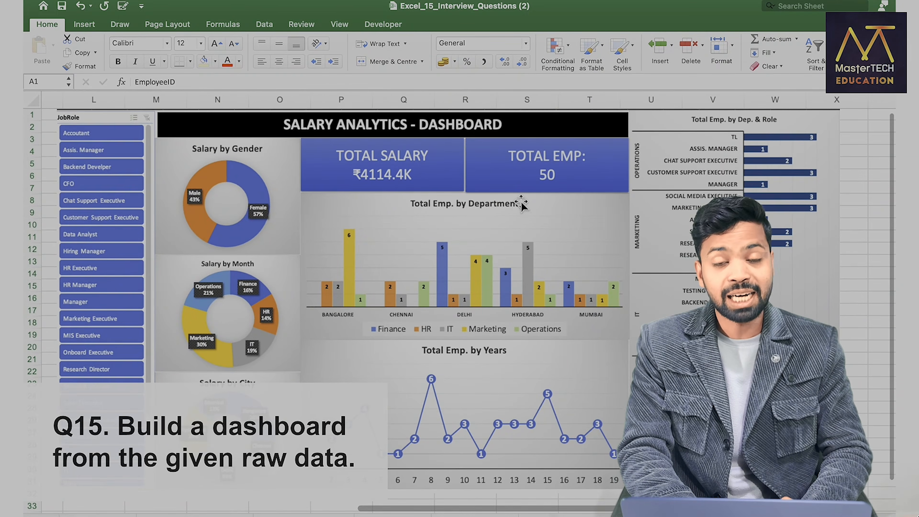
{"action": "scroll", "coordinate": [520, 202], "scroll_direction": "left", "scroll_amount": 1}
{"action": "scroll", "coordinate": [520, 201], "scroll_direction": "left", "scroll_amount": 9}
{"action": "scroll", "coordinate": [522, 201], "scroll_direction": "left", "scroll_amount": 5}
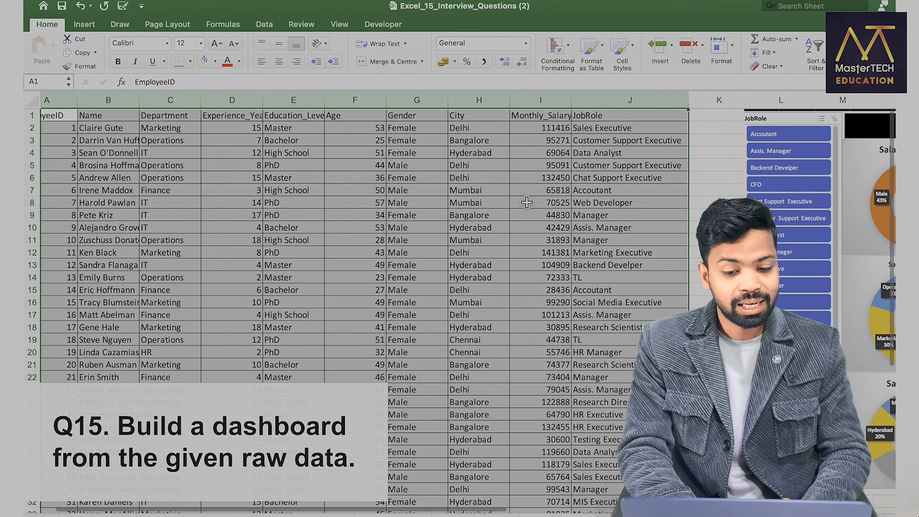
{"action": "scroll", "coordinate": [525, 202], "scroll_direction": "right", "scroll_amount": 8}
{"action": "scroll", "coordinate": [526, 202], "scroll_direction": "right", "scroll_amount": 3}
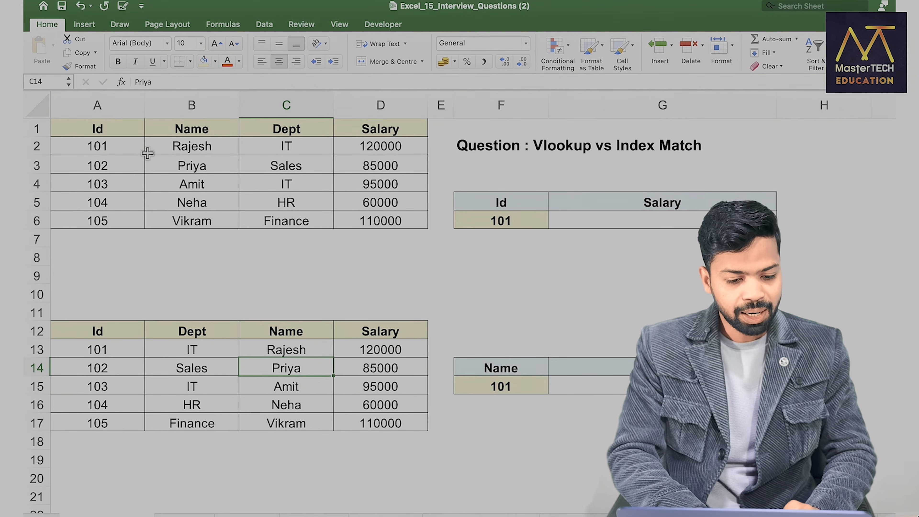
In G6, return the salary for Id 101 with a VLOOKUP of F6 over A1:D6, column 4, exact match.
{"action": "left_click_drag", "start_coordinate": [100, 129], "coordinate": [350, 226]}
{"action": "left_click_drag", "start_coordinate": [476, 206], "coordinate": [480, 231]}
{"action": "left_click", "coordinate": [596, 219]}
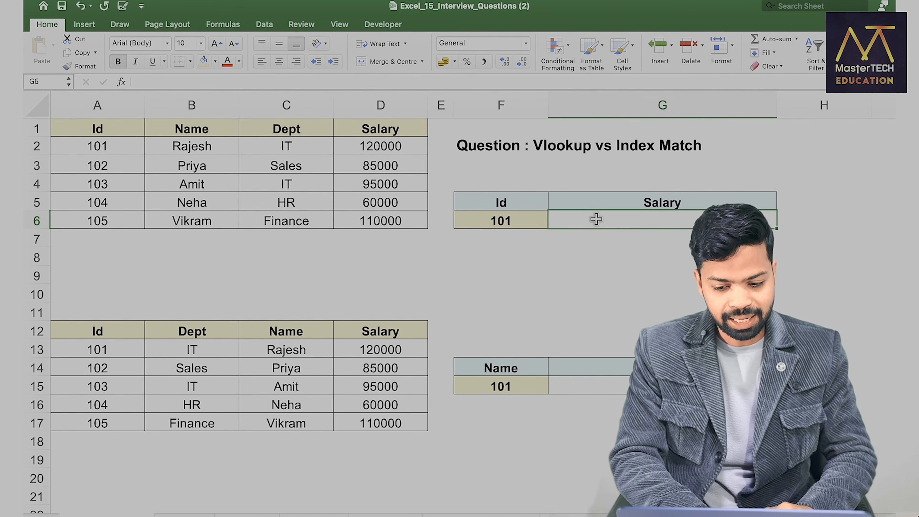
{"action": "type", "text": "=VLOOKUP("}
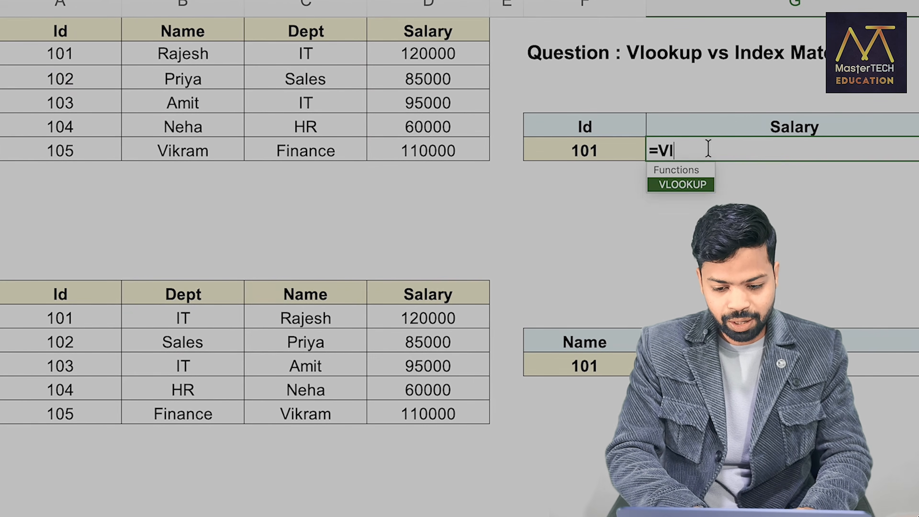
{"action": "left_click", "coordinate": [620, 148]}
{"action": "type", "text": ","}
{"action": "left_click_drag", "start_coordinate": [88, 32], "coordinate": [386, 153]}
{"action": "type", "text": ","}
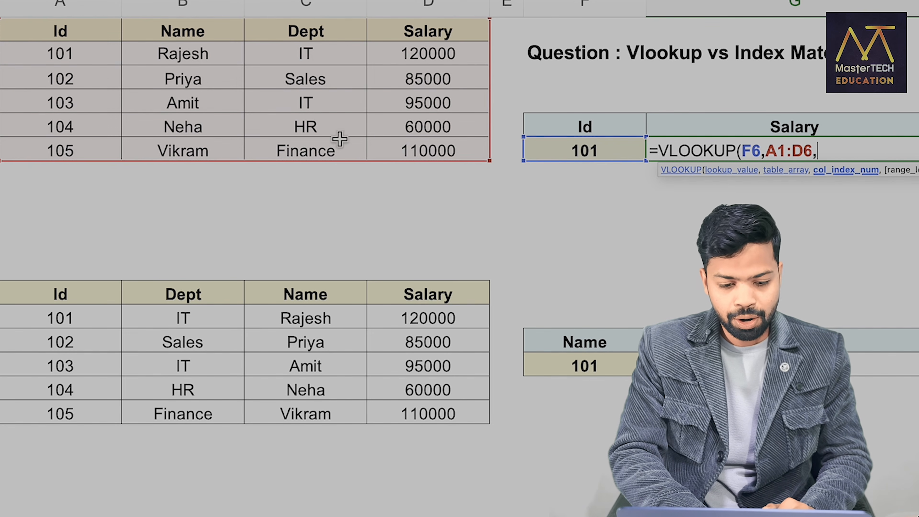
{"action": "type", "text": "4,0)"}
{"action": "key", "text": "Return"}
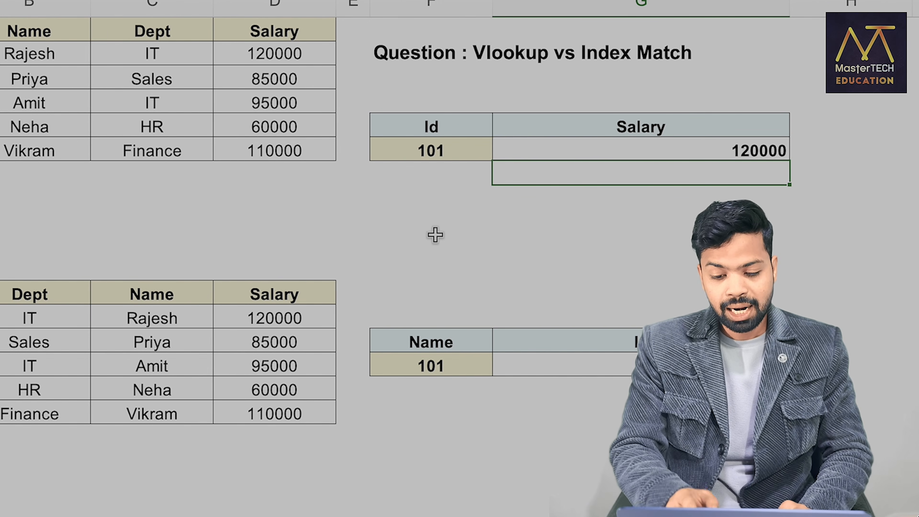
Replace the lookup value in F15 with the first employee's name from the lower table.
{"action": "left_click", "coordinate": [522, 361]}
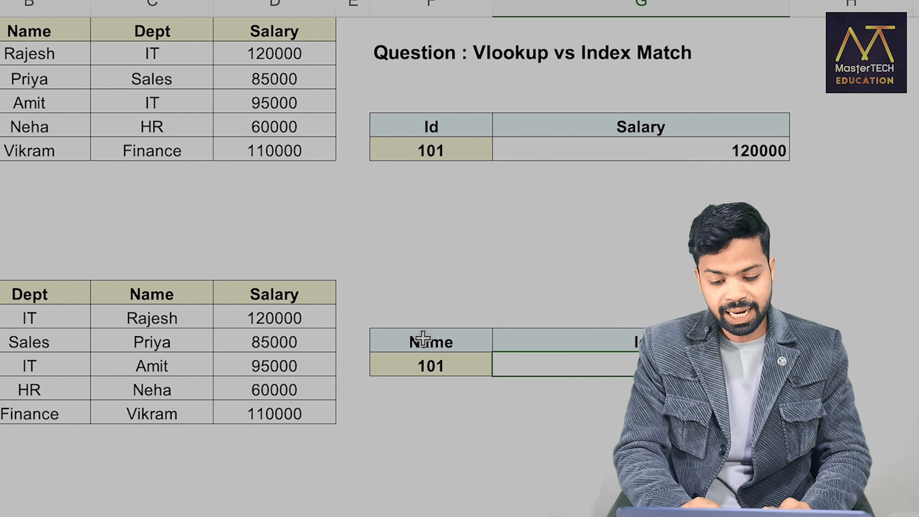
{"action": "left_click", "coordinate": [426, 364]}
{"action": "type", "text": "Raj"}
{"action": "key", "text": "BackSpace"}
{"action": "type", "text": "ajesh"}
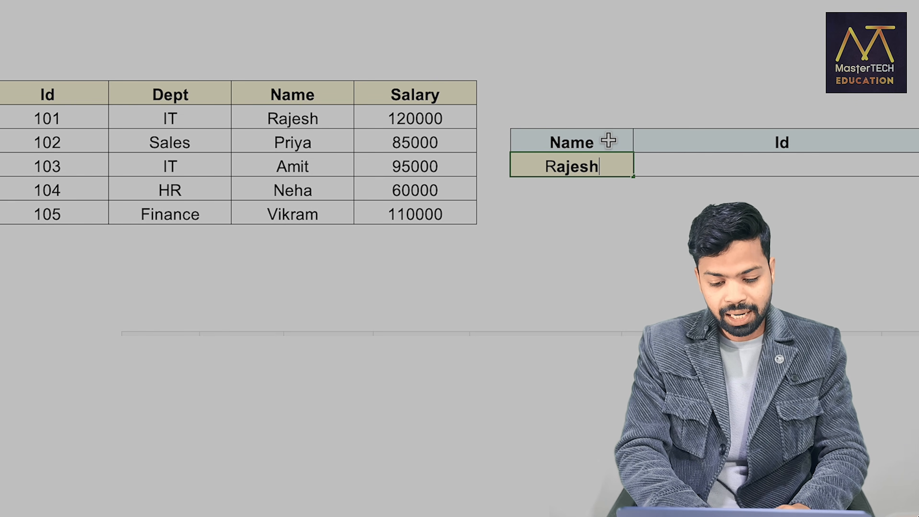
{"action": "key", "text": "Return"}
Try to return the Id in G15 with a VLOOKUP of F15 over A12:D17, column 1, exact match, and clear the formula.
{"action": "left_click", "coordinate": [711, 160]}
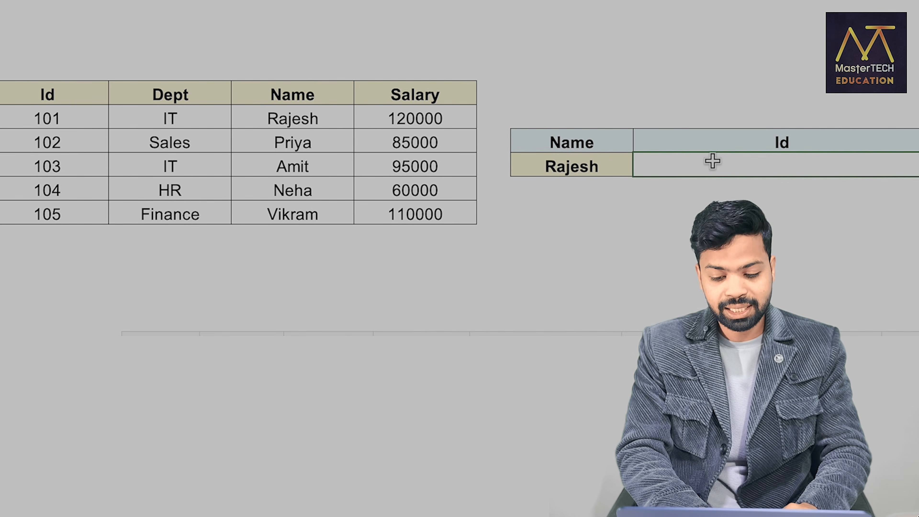
{"action": "type", "text": "=vl"}
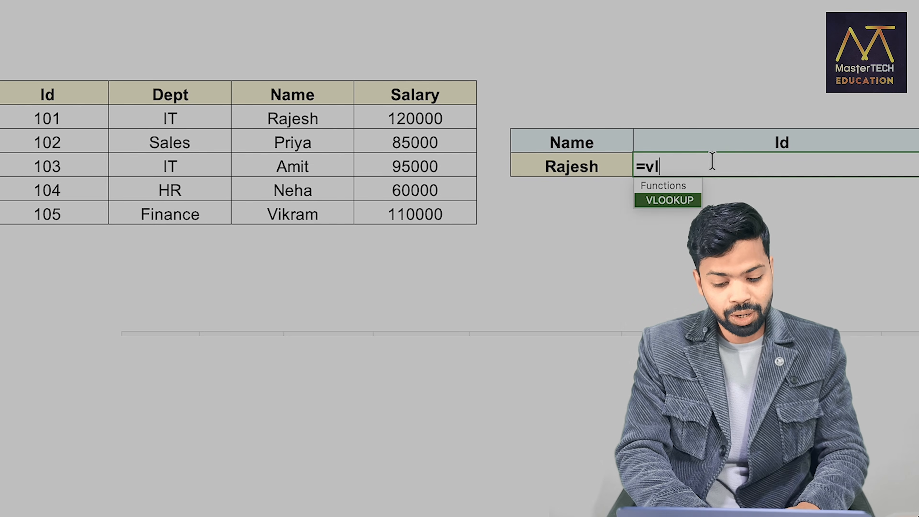
{"action": "key", "text": "Tab"}
{"action": "left_click", "coordinate": [570, 165]}
{"action": "type", "text": ","}
{"action": "left_click_drag", "start_coordinate": [78, 95], "coordinate": [419, 219]}
{"action": "type", "text": ",1,0)"}
{"action": "key", "text": "Return"}
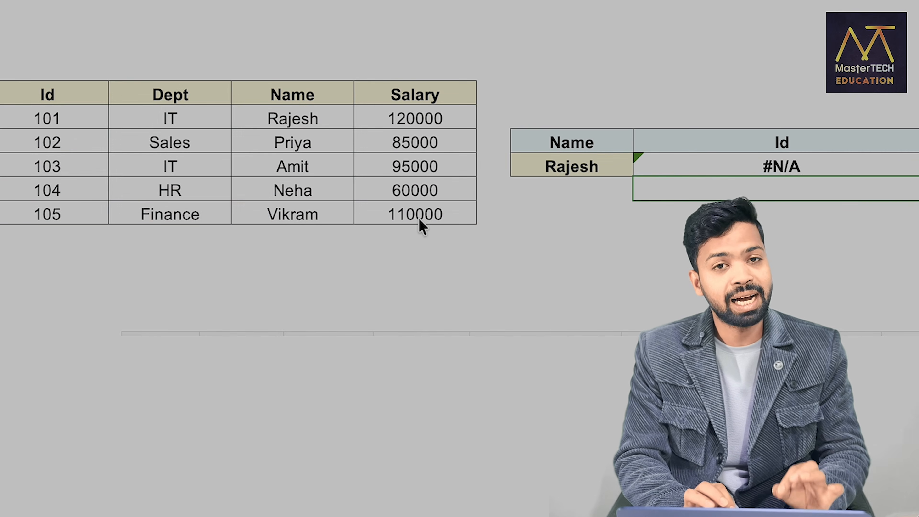
{"action": "left_click", "coordinate": [725, 168]}
{"action": "key", "text": "Delete"}
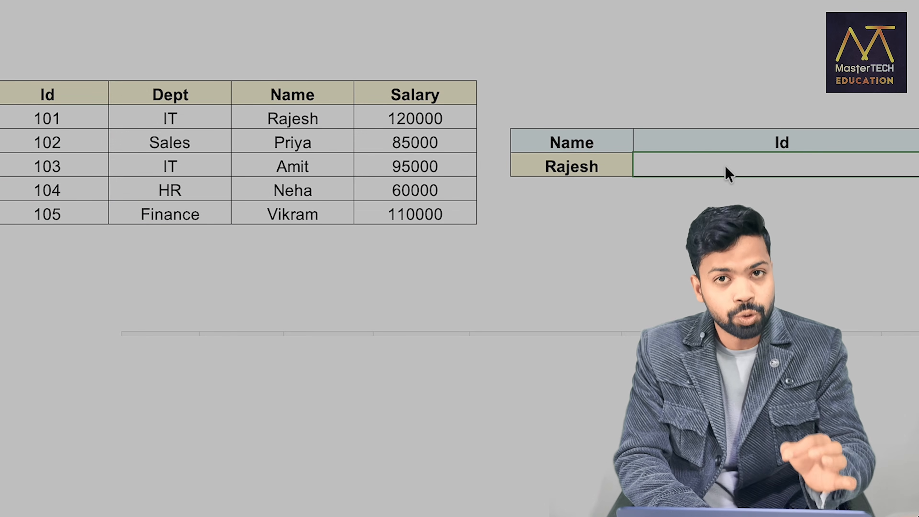
In G15, return the Id using INDEX over A12:A17 with a MATCH of F15 in the Name column C12:C17.
{"action": "double_click", "coordinate": [725, 166]}
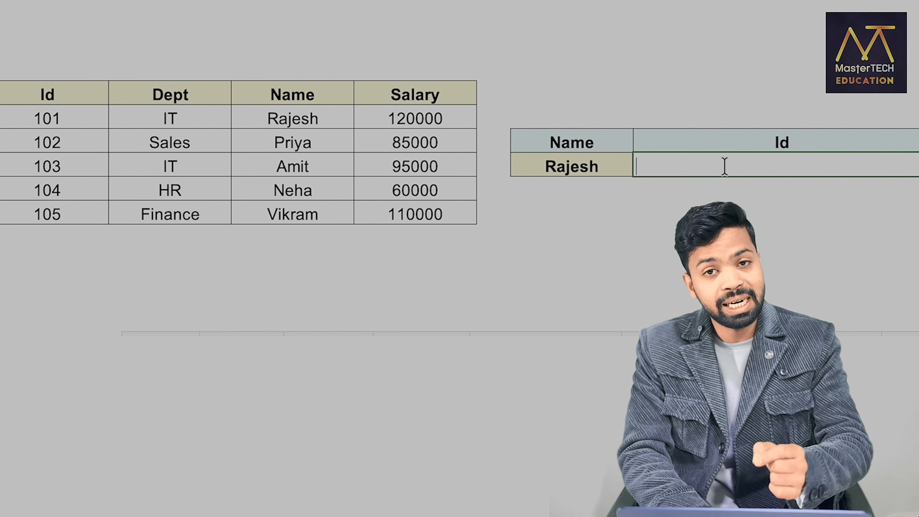
{"action": "type", "text": "=Index"}
{"action": "key", "text": "Tab"}
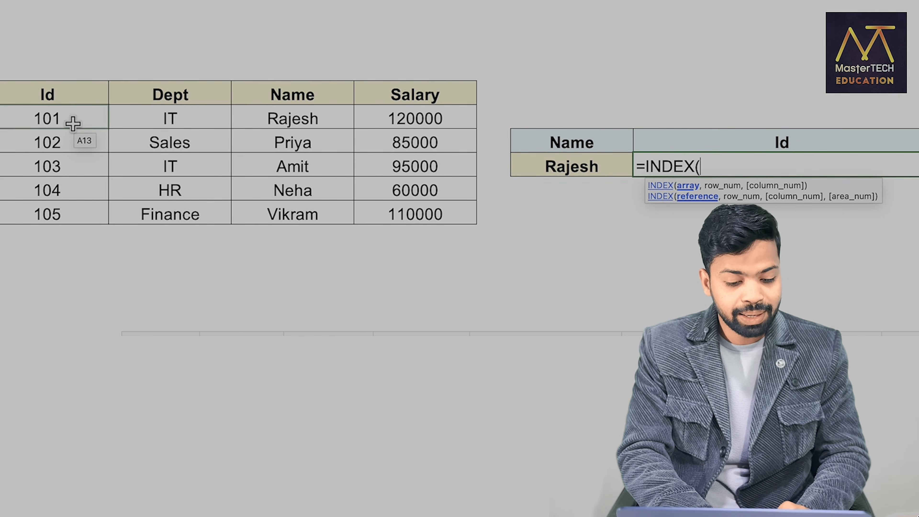
{"action": "left_click_drag", "start_coordinate": [34, 96], "coordinate": [34, 213]}
{"action": "type", "text": ",ma"}
{"action": "key", "text": "Tab"}
{"action": "left_click", "coordinate": [535, 165]}
{"action": "type", "text": ",MATCH(F15,"}
{"action": "left_click", "coordinate": [289, 94]}
{"action": "left_click_drag", "start_coordinate": [288, 94], "coordinate": [288, 220]}
{"action": "type", "text": ")"}
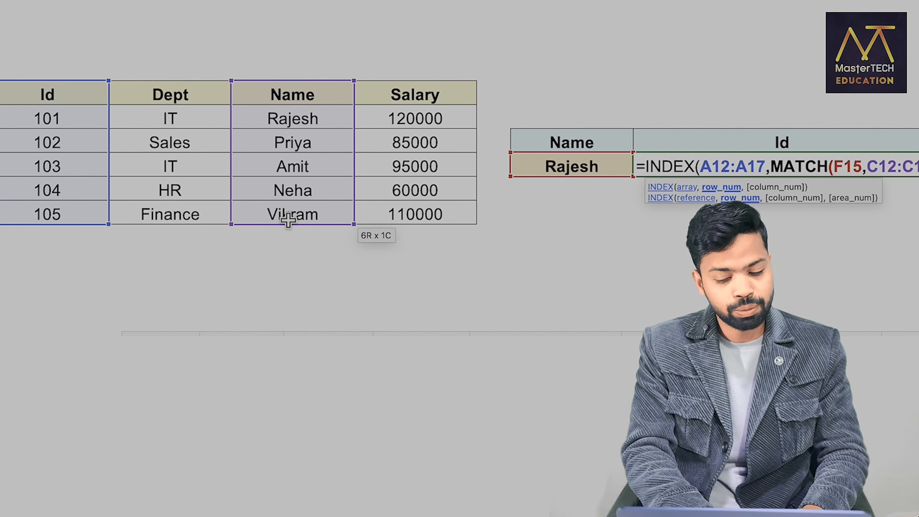
{"action": "type", "text": ")"}
{"action": "key", "text": "Return"}
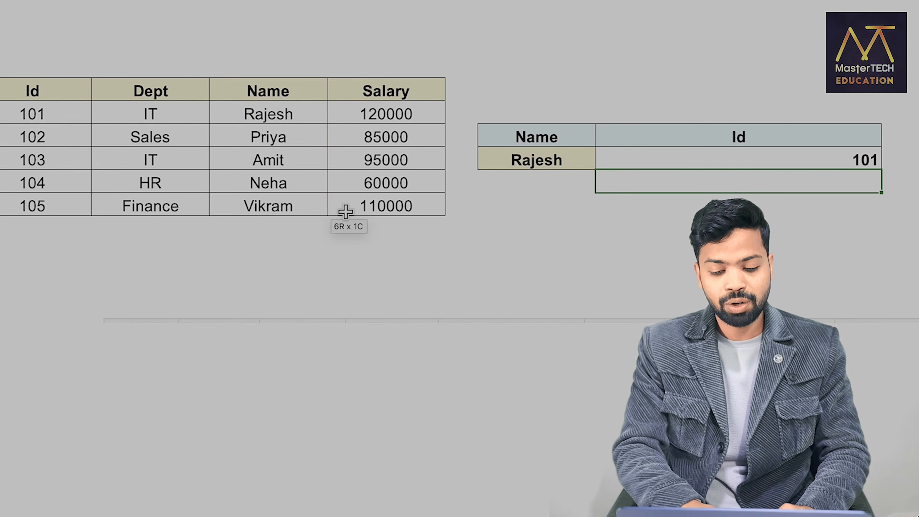
Test the INDEX MATCH formula by changing the name in F15 to the third employee in the lower table.
{"action": "left_click", "coordinate": [47, 115]}
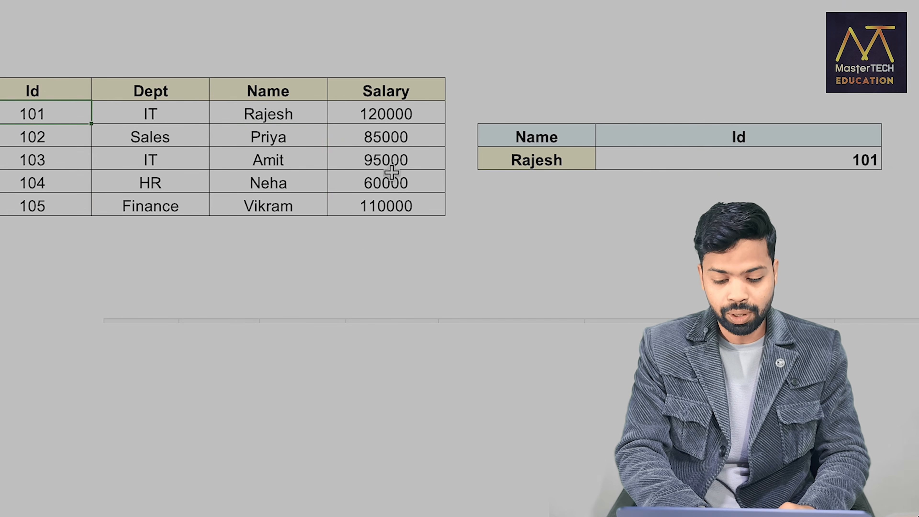
{"action": "left_click", "coordinate": [505, 155]}
{"action": "type", "text": "Amit"}
{"action": "key", "text": "Return"}
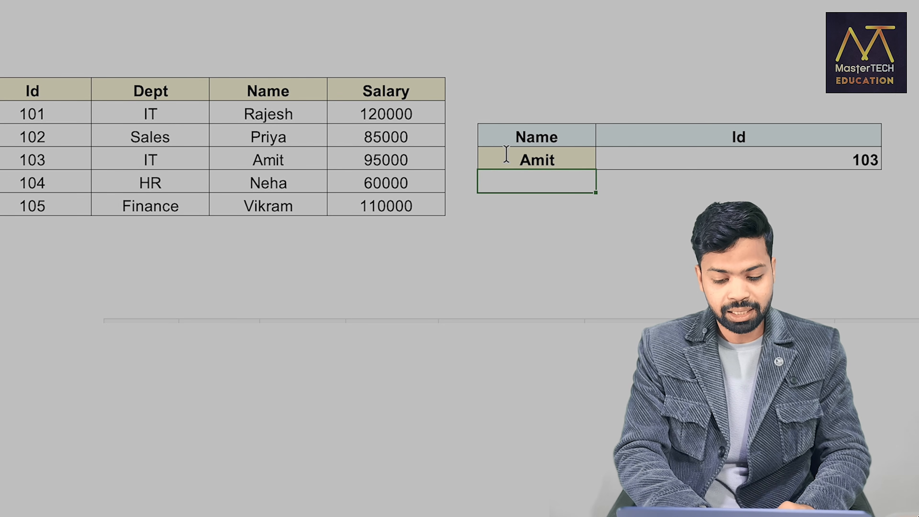
{"action": "left_click", "coordinate": [700, 149]}
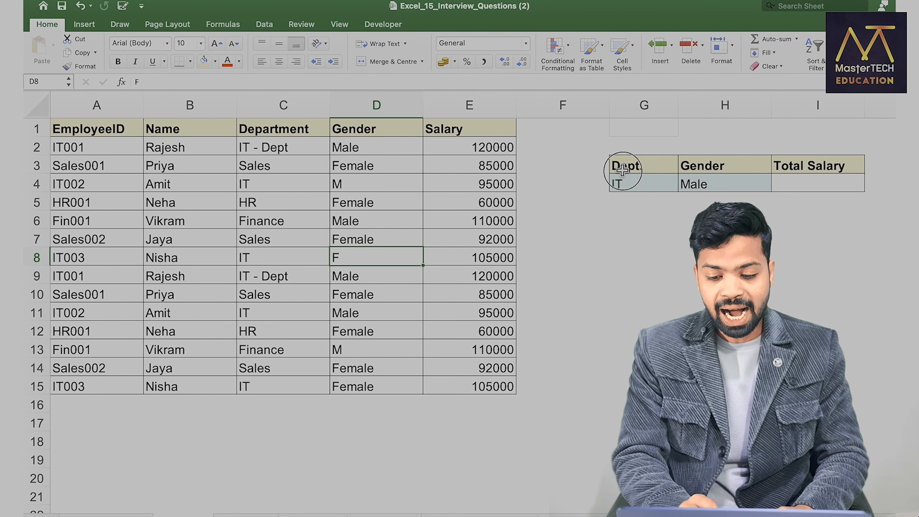
On the Total Salary sheet, narrow the empty column F and compare the IT and Male criteria with the data's Gender entries.
{"action": "left_click_drag", "start_coordinate": [622, 168], "coordinate": [617, 184]}
{"action": "left_click", "coordinate": [712, 181]}
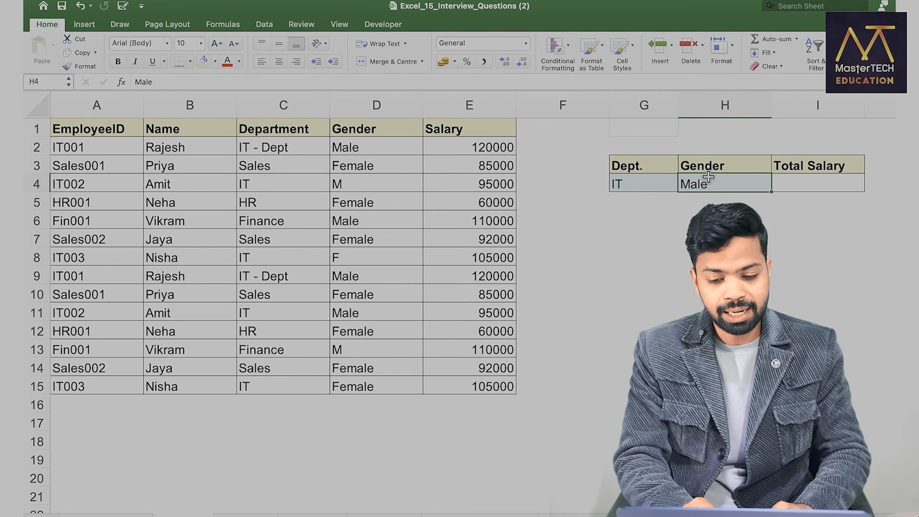
{"action": "left_click_drag", "start_coordinate": [609, 107], "coordinate": [542, 107]}
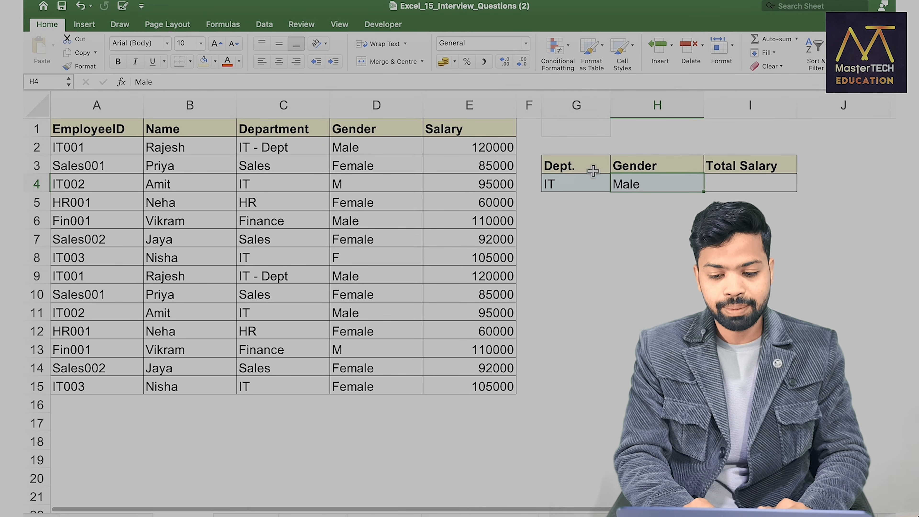
{"action": "left_click", "coordinate": [734, 186]}
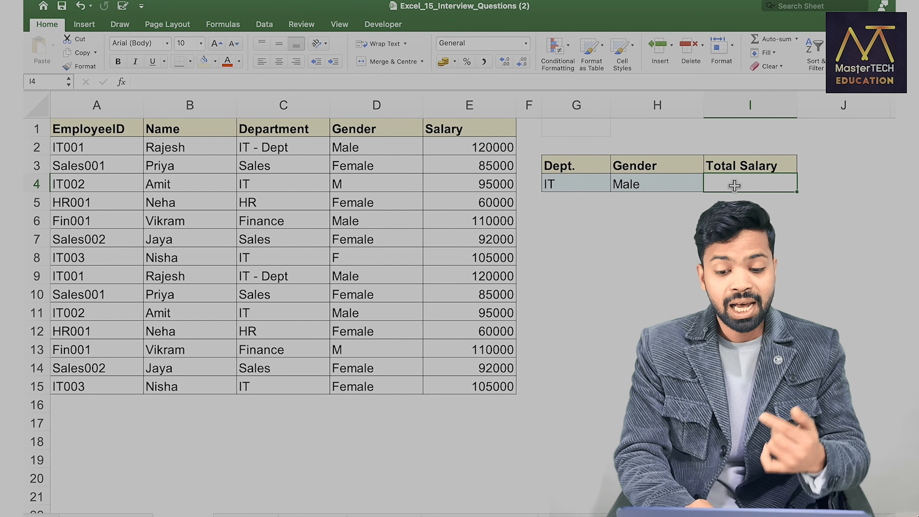
{"action": "left_click_drag", "start_coordinate": [339, 154], "coordinate": [449, 147]}
{"action": "left_click", "coordinate": [360, 184]}
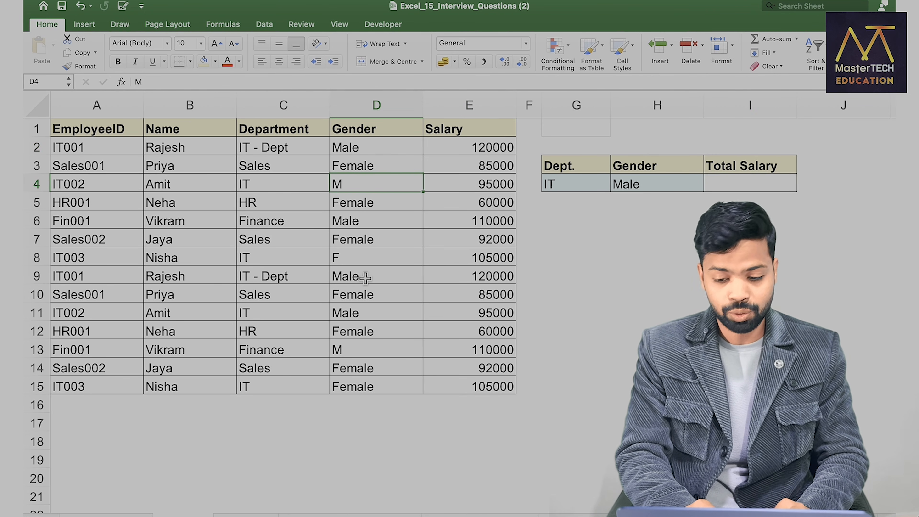
{"action": "double_click", "coordinate": [721, 185]}
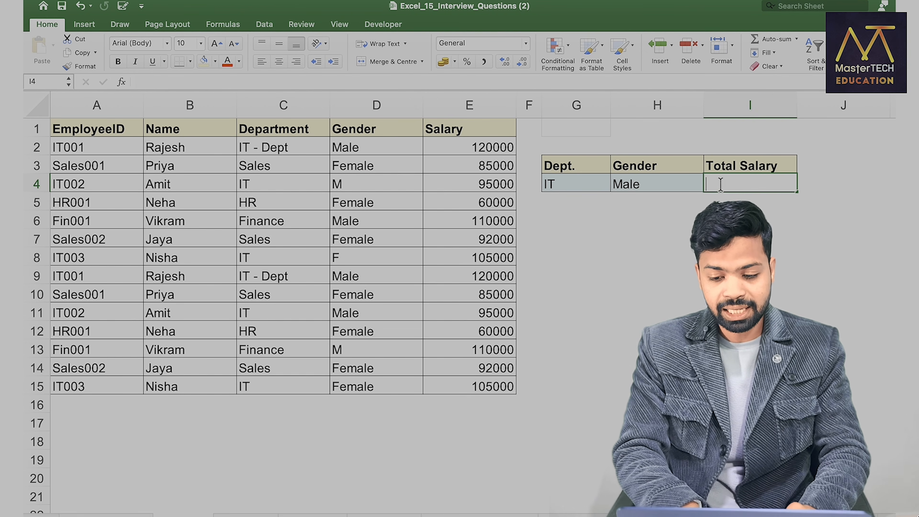
{"action": "type", "text": "=Sumif"}
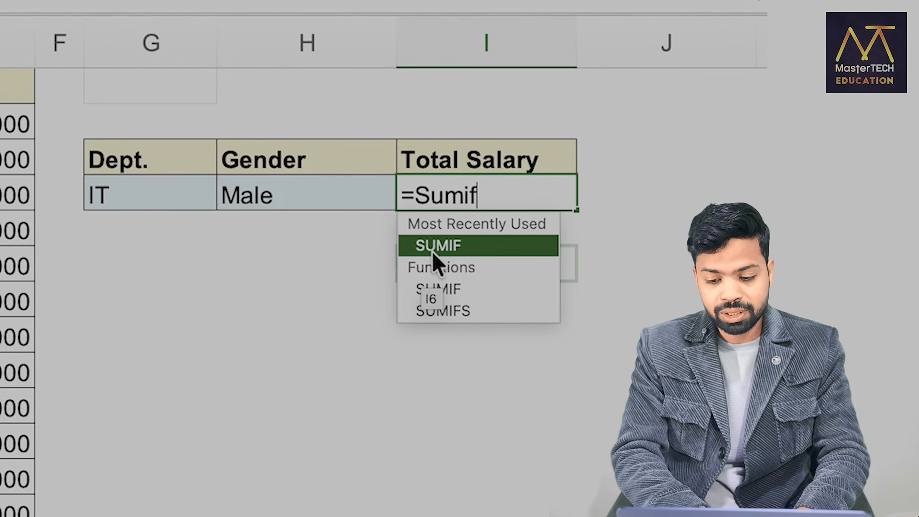
{"action": "type", "text": "s"}
{"action": "key", "text": "Tab"}
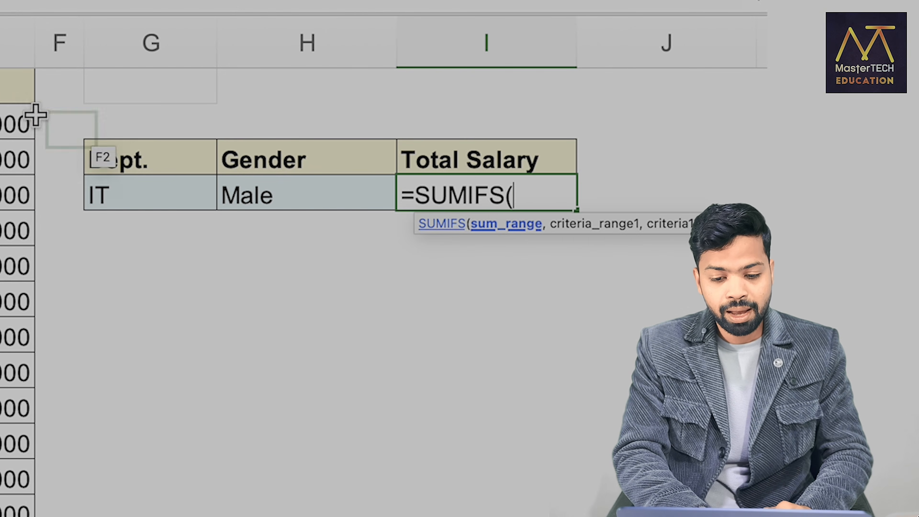
{"action": "left_click_drag", "start_coordinate": [305, 43], "coordinate": [292, 469]}
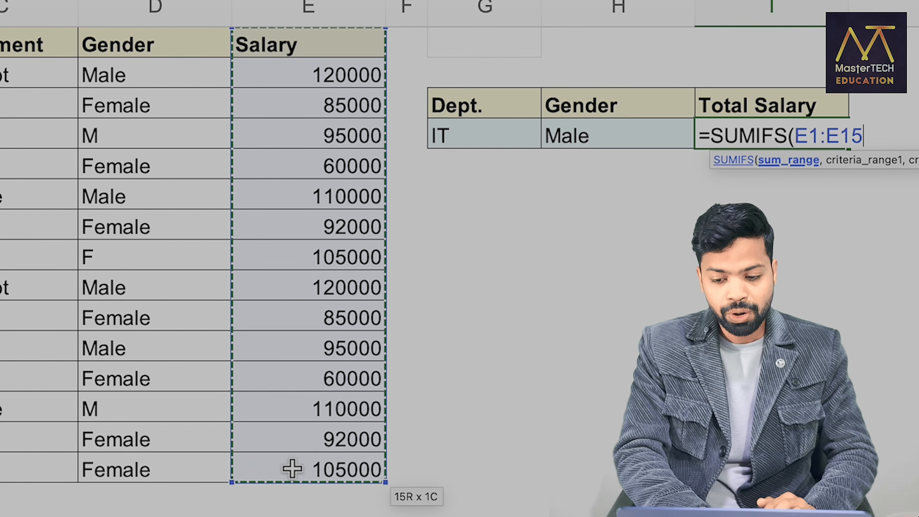
{"action": "type", "text": ","}
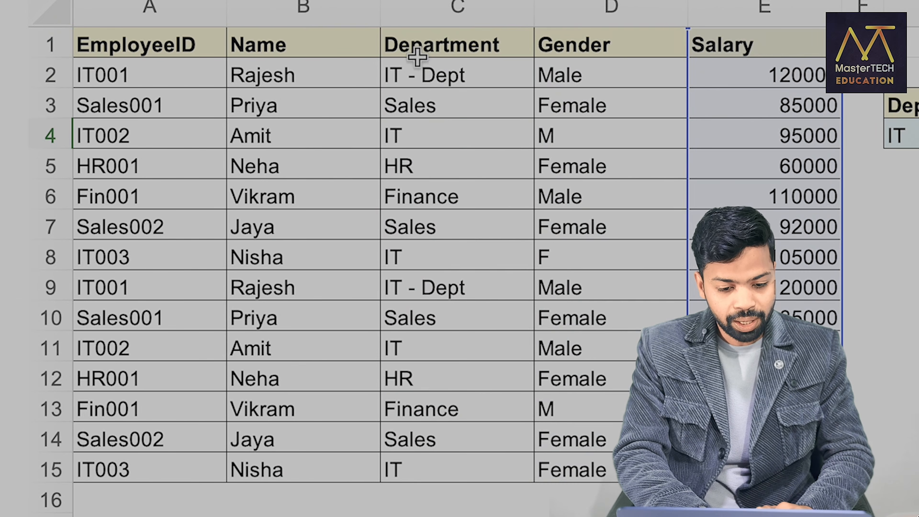
{"action": "key", "text": "Escape"}
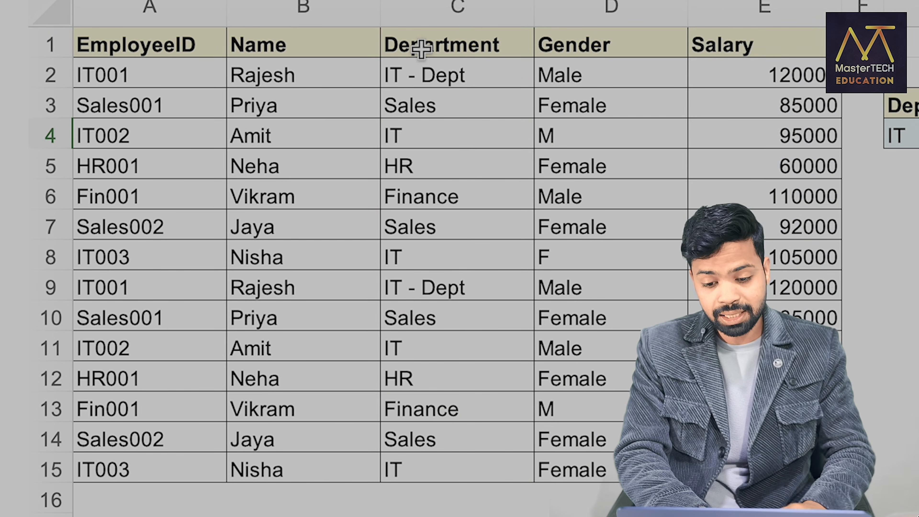
Check the IT spellings in the Department column and append the * wildcard to the criteria in G4 and H4.
{"action": "left_click", "coordinate": [896, 135]}
{"action": "left_click", "coordinate": [435, 131]}
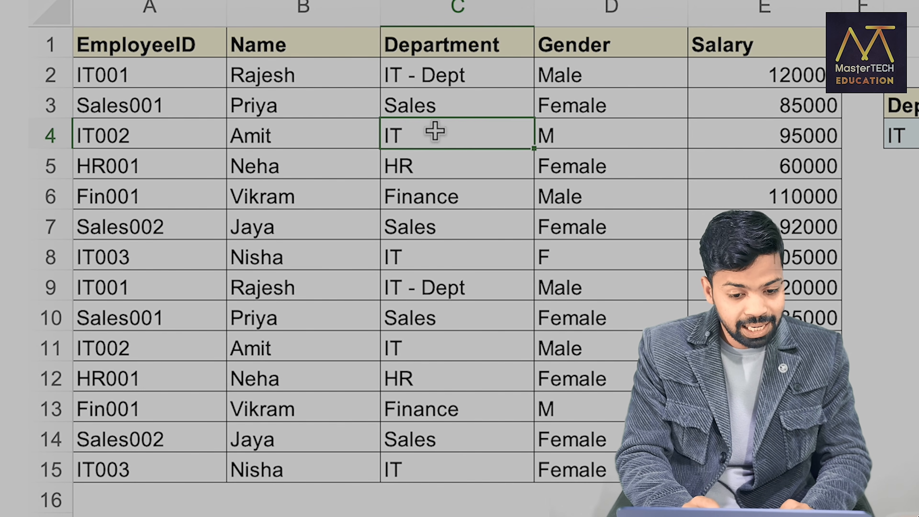
{"action": "left_click", "coordinate": [425, 74]}
{"action": "double_click", "coordinate": [914, 141]}
{"action": "double_click", "coordinate": [459, 135]}
{"action": "type", "text": "*"}
{"action": "key", "text": "Return"}
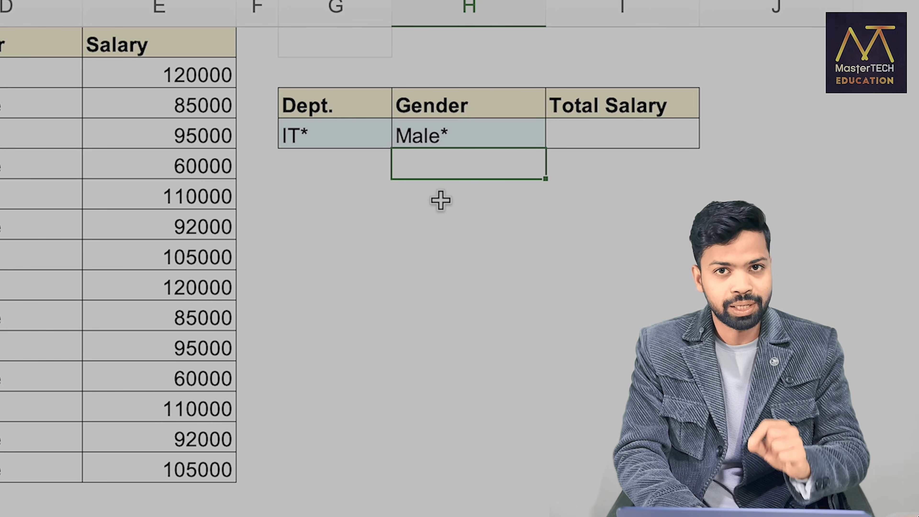
In I4, total the salaries in E1:E15 with SUMIFS, matching the Department column to G4 and the Gender column to H4.
{"action": "left_click", "coordinate": [571, 145]}
{"action": "type", "text": "=sumifs"}
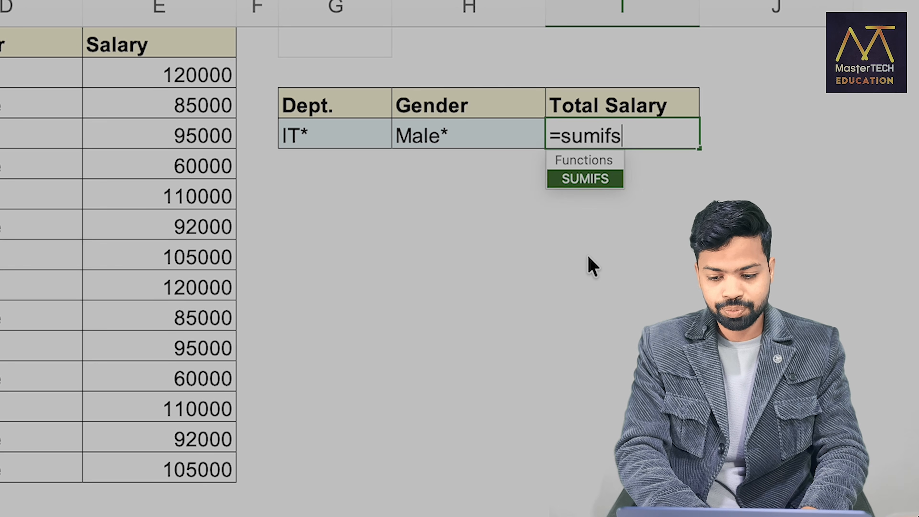
{"action": "key", "text": "Tab"}
{"action": "left_click_drag", "start_coordinate": [124, 45], "coordinate": [154, 463]}
{"action": "type", "text": ","}
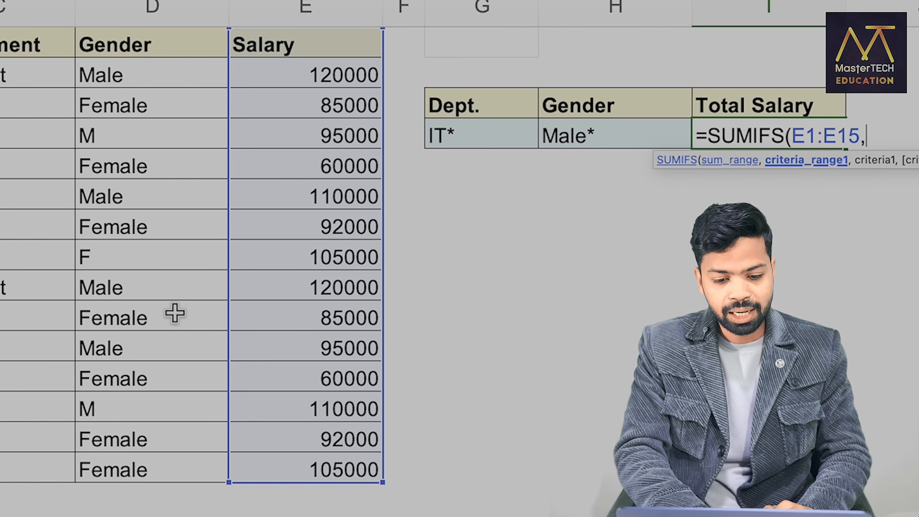
{"action": "left_click_drag", "start_coordinate": [93, 45], "coordinate": [106, 456]}
{"action": "type", "text": ","}
{"action": "left_click", "coordinate": [589, 127]}
{"action": "type", "text": ","}
{"action": "left_click_drag", "start_coordinate": [321, 54], "coordinate": [310, 461]}
{"action": "type", "text": ","}
{"action": "left_click", "coordinate": [692, 137]}
{"action": "type", "text": ")"}
{"action": "key", "text": "Return"}
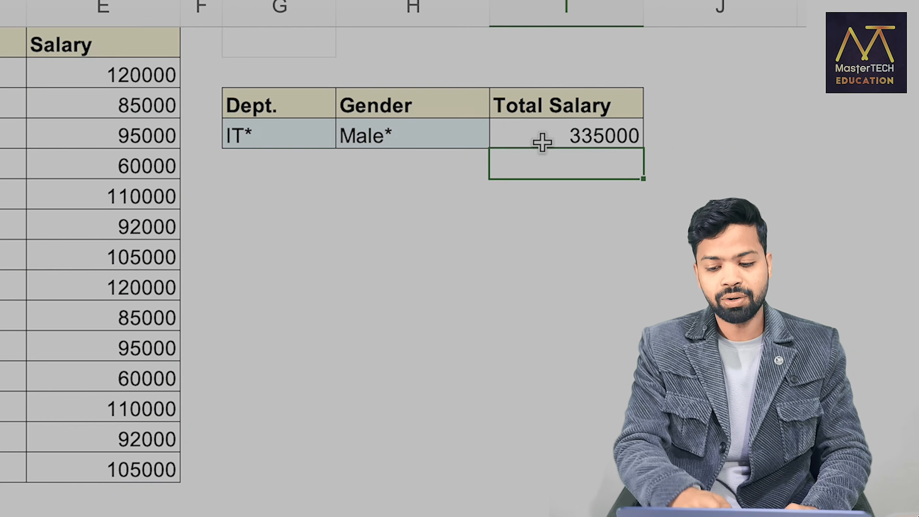
Shorten the Gender criterion in H4 to M* and return to the Total Salary result in I4.
{"action": "left_click", "coordinate": [873, 141]}
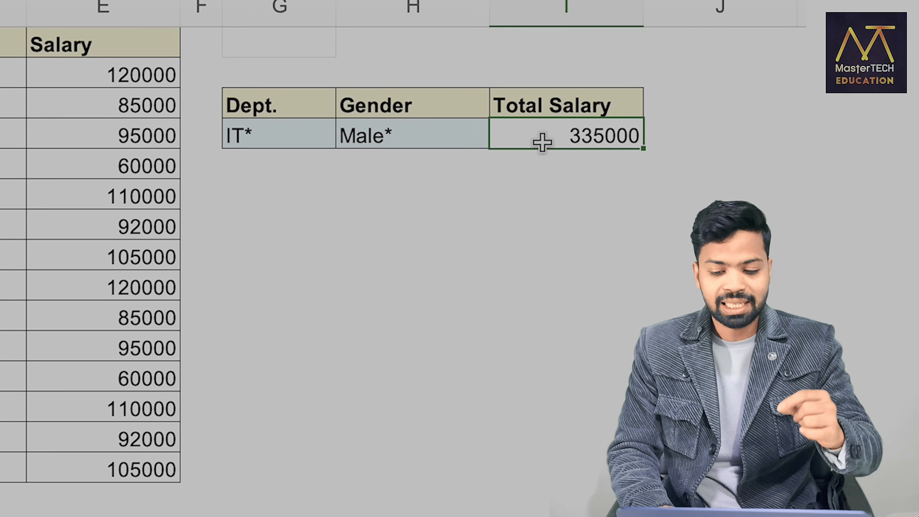
{"action": "left_click", "coordinate": [366, 137]}
{"action": "double_click", "coordinate": [376, 137]}
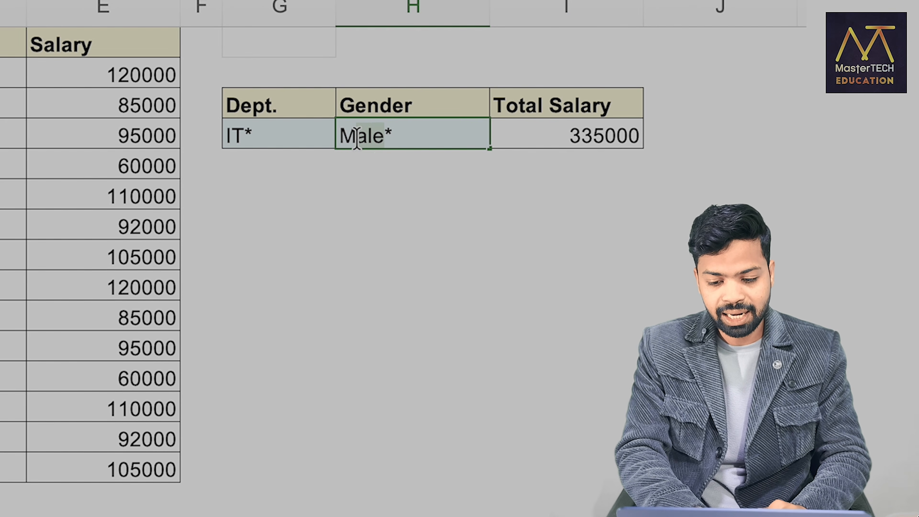
{"action": "key", "text": "BackSpace"}
{"action": "key", "text": "BackSpace"}
{"action": "key", "text": "BackSpace"}
{"action": "key", "text": "Return"}
{"action": "left_click", "coordinate": [551, 134]}
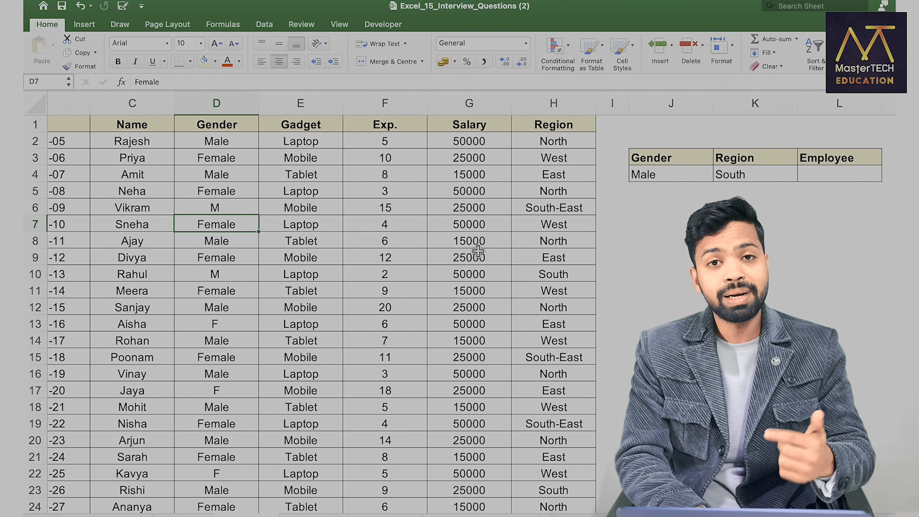
On the employee count sheet, set the Gender criterion in J4 to M* and the Region criterion in K4 to South*.
{"action": "left_click", "coordinate": [657, 175]}
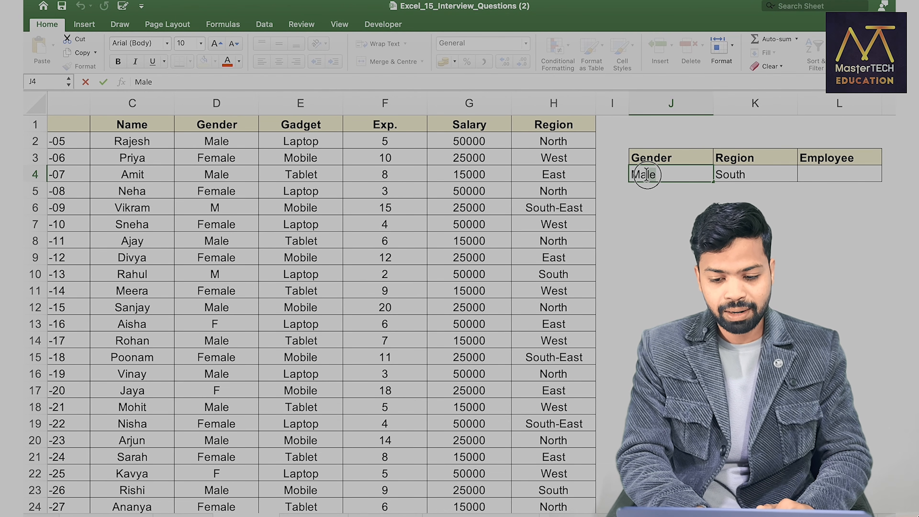
{"action": "type", "text": "M*"}
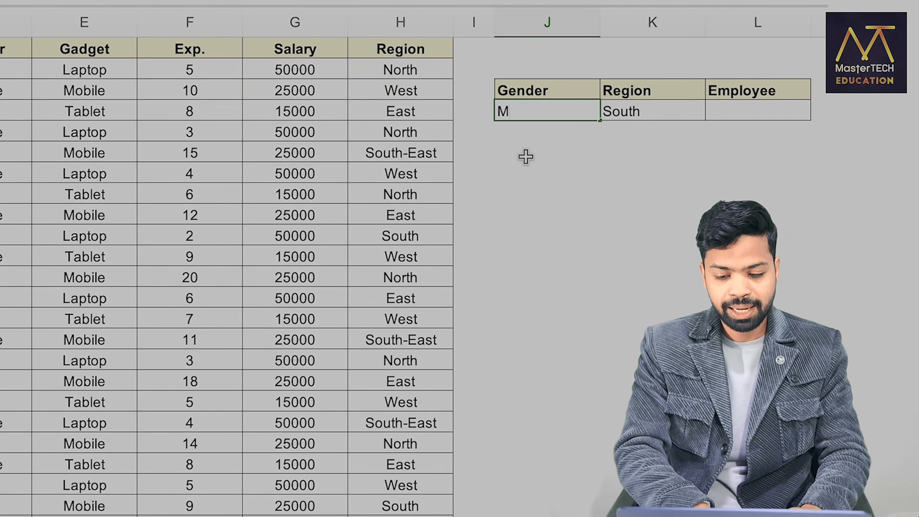
{"action": "key", "text": "Tab"}
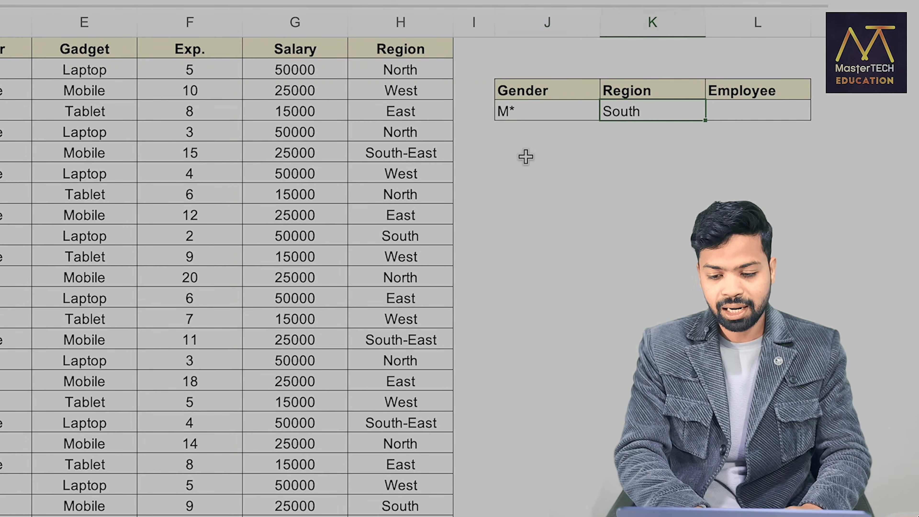
{"action": "double_click", "coordinate": [642, 112]}
{"action": "left_click", "coordinate": [629, 173]}
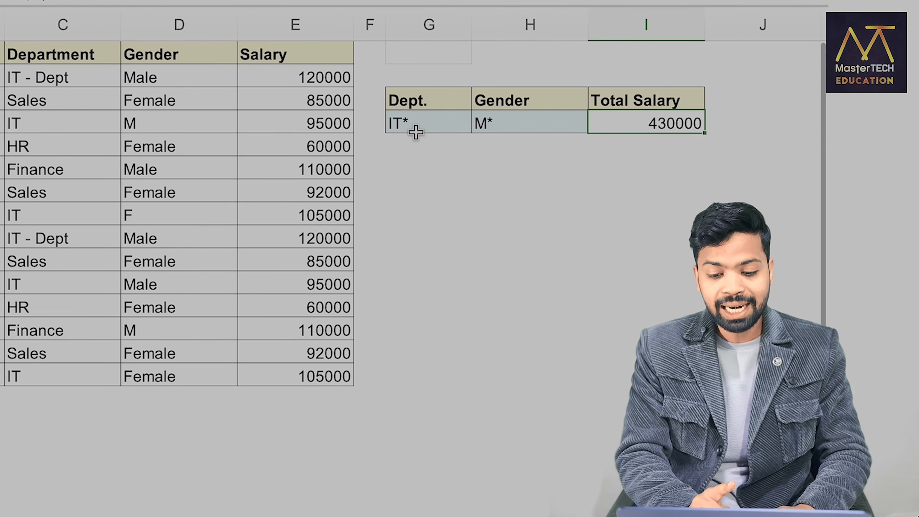
Compare the wildcard criteria in G4 and H4 on the Total Salary sheet with the Department entries, and return to the employee count sheet.
{"action": "left_click", "coordinate": [415, 132]}
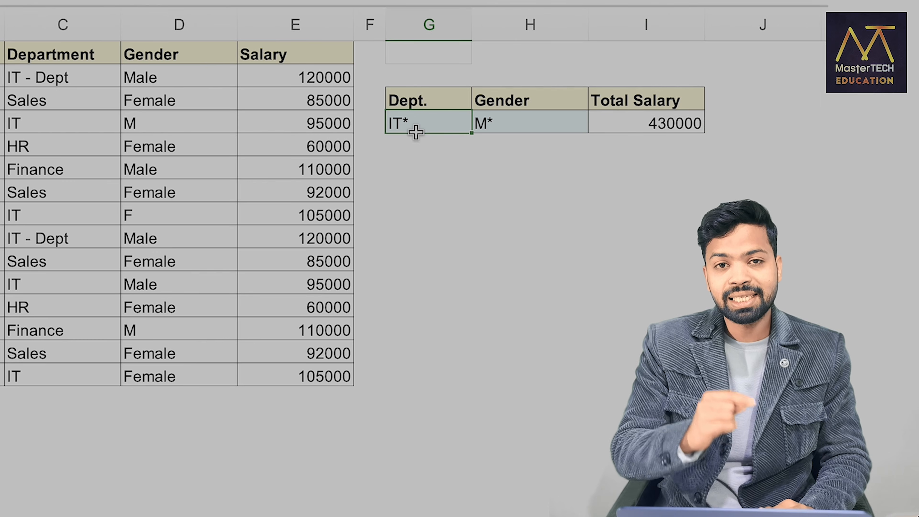
{"action": "left_click_drag", "start_coordinate": [46, 77], "coordinate": [49, 289]}
{"action": "left_click", "coordinate": [480, 144]}
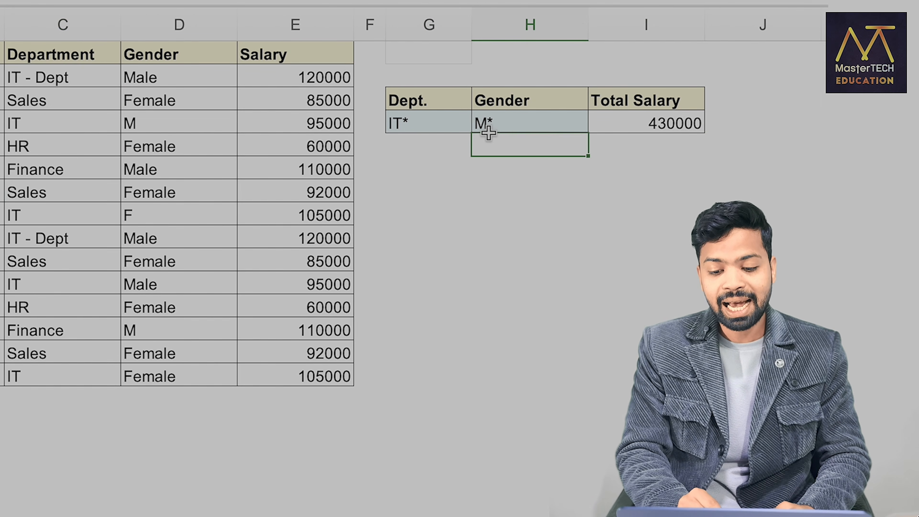
{"action": "left_click", "coordinate": [490, 123]}
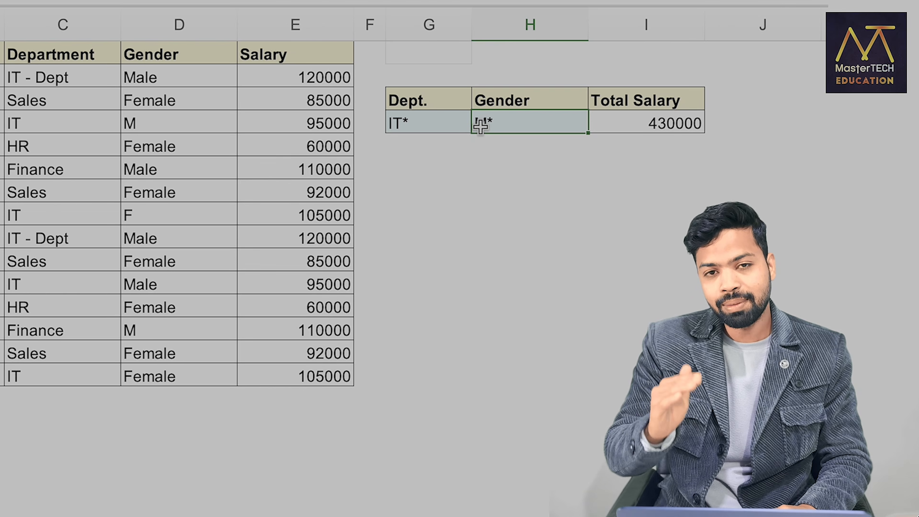
{"action": "left_click", "coordinate": [57, 515]}
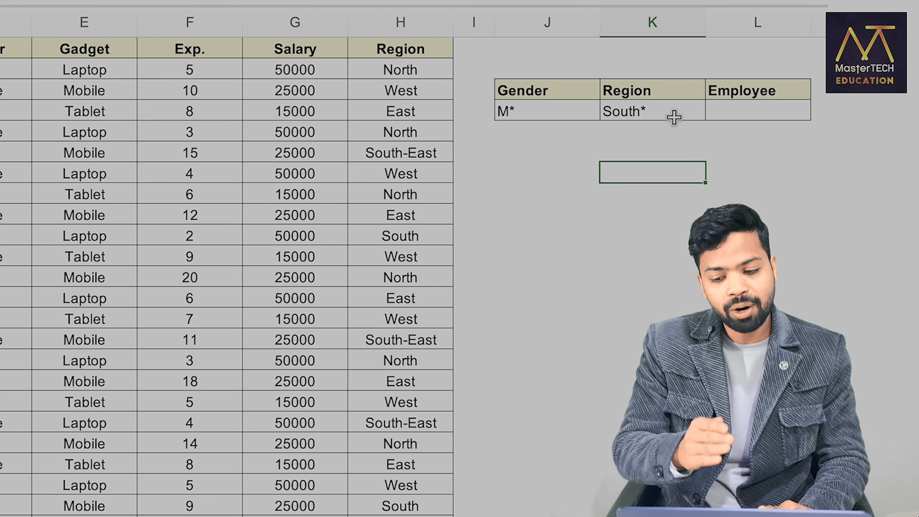
In L4, count the employees with COUNTIFS, matching Gender column D to J4 and Region column H to K4.
{"action": "left_click", "coordinate": [711, 116]}
{"action": "type", "text": "=Countifs"}
{"action": "key", "text": "Tab"}
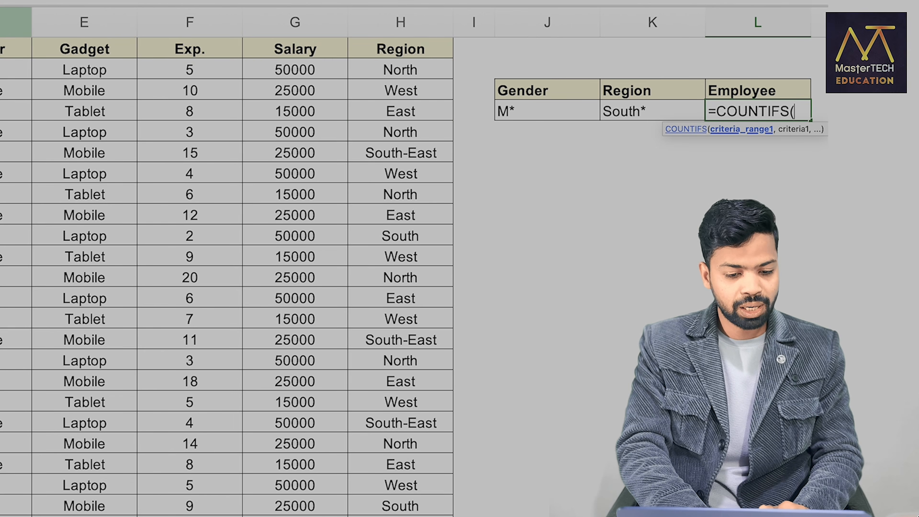
{"action": "left_click", "coordinate": [1, 35]}
{"action": "type", "text": ","}
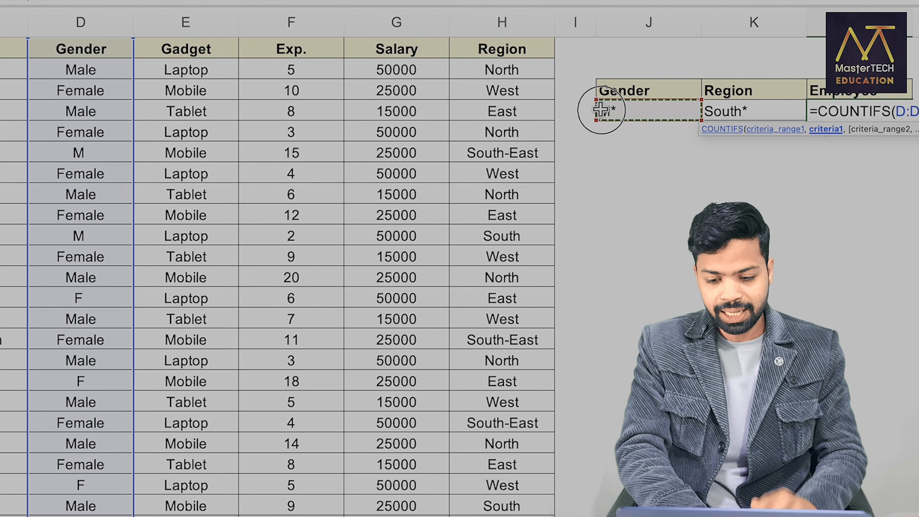
{"action": "left_click", "coordinate": [600, 110]}
{"action": "type", "text": ","}
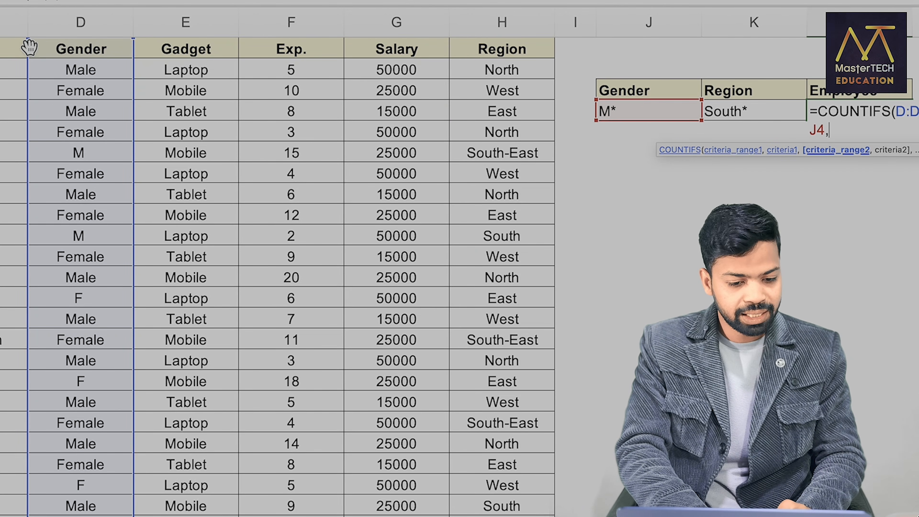
{"action": "left_click", "coordinate": [479, 22]}
{"action": "type", "text": ","}
{"action": "left_click", "coordinate": [720, 110]}
{"action": "type", "text": ")"}
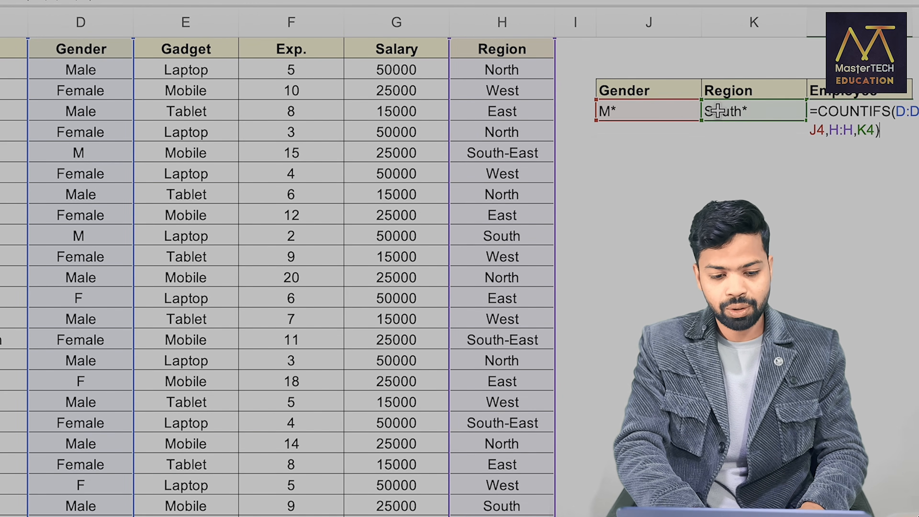
{"action": "key", "text": "Return"}
{"action": "left_click", "coordinate": [474, 222]}
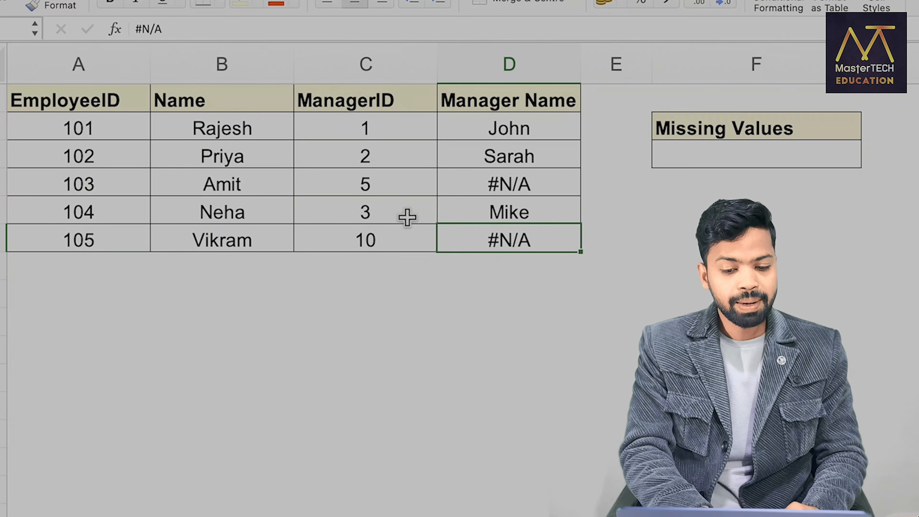
Under Missing Values in F3, count the #N/A entries in the Manager Name range D2:D6 with COUNTIF.
{"action": "left_click", "coordinate": [686, 151]}
{"action": "left_click", "coordinate": [546, 186]}
{"action": "left_click", "coordinate": [535, 241]}
{"action": "left_click", "coordinate": [698, 154]}
{"action": "double_click", "coordinate": [698, 155]}
{"action": "type", "text": "="}
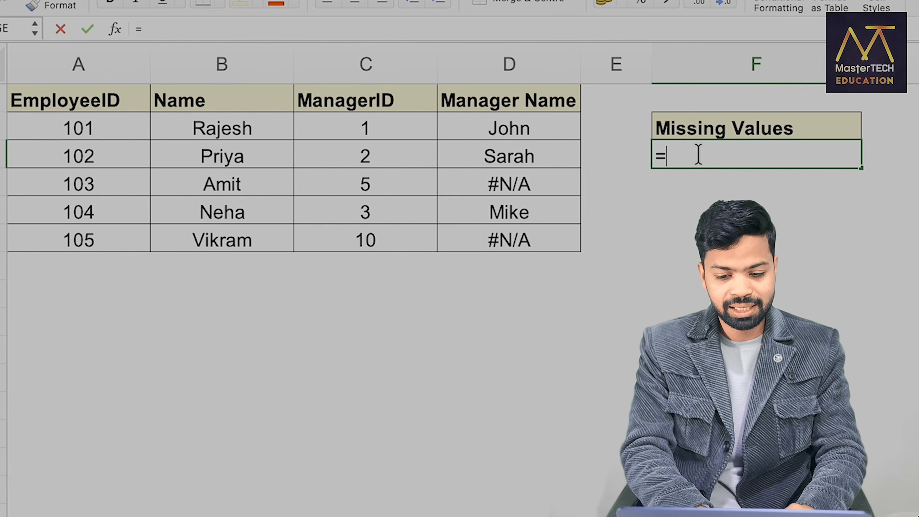
{"action": "type", "text": "Counti"}
{"action": "key", "text": "Tab"}
{"action": "left_click_drag", "start_coordinate": [504, 132], "coordinate": [496, 243]}
{"action": "type", "text": ",\"#N/A\")"}
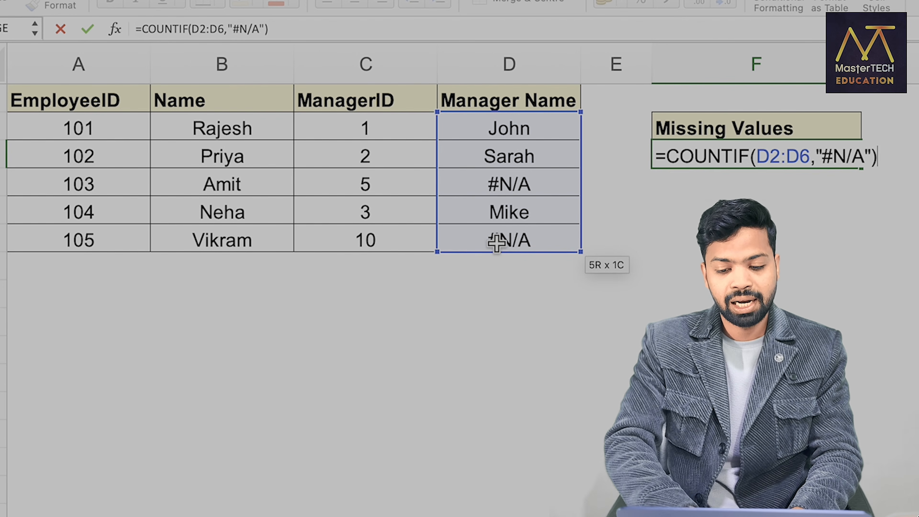
{"action": "key", "text": "Return"}
Check the #N/A cells in the Manager Name column against the Missing Values result and review its COUNTIF formula.
{"action": "left_click", "coordinate": [506, 184]}
{"action": "left_click", "coordinate": [506, 235]}
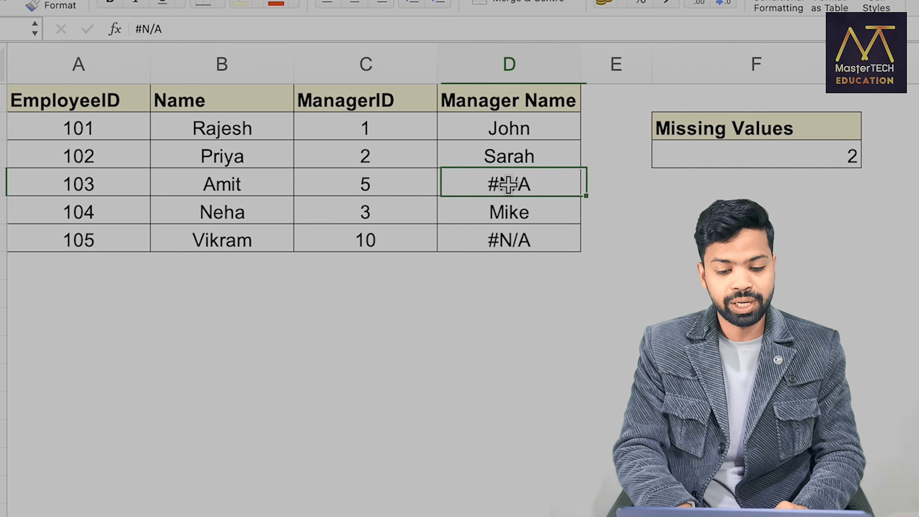
{"action": "double_click", "coordinate": [720, 164]}
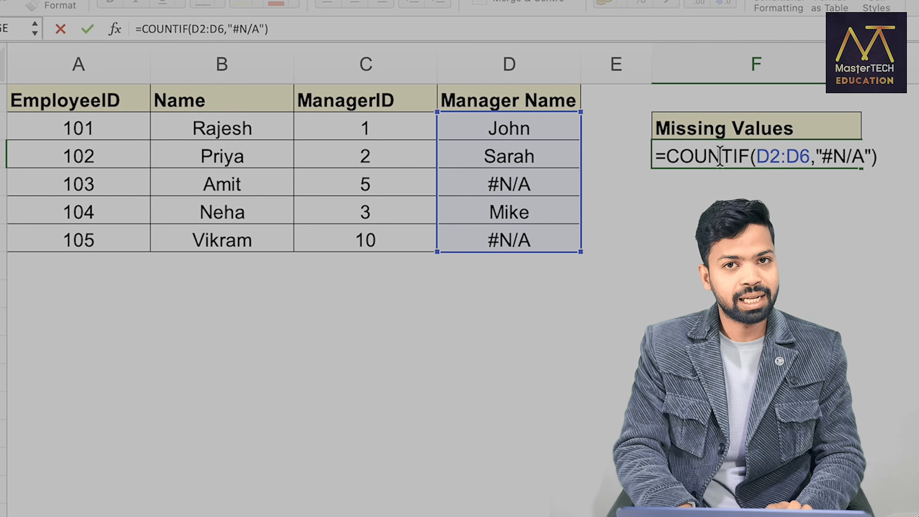
{"action": "key", "text": "Return"}
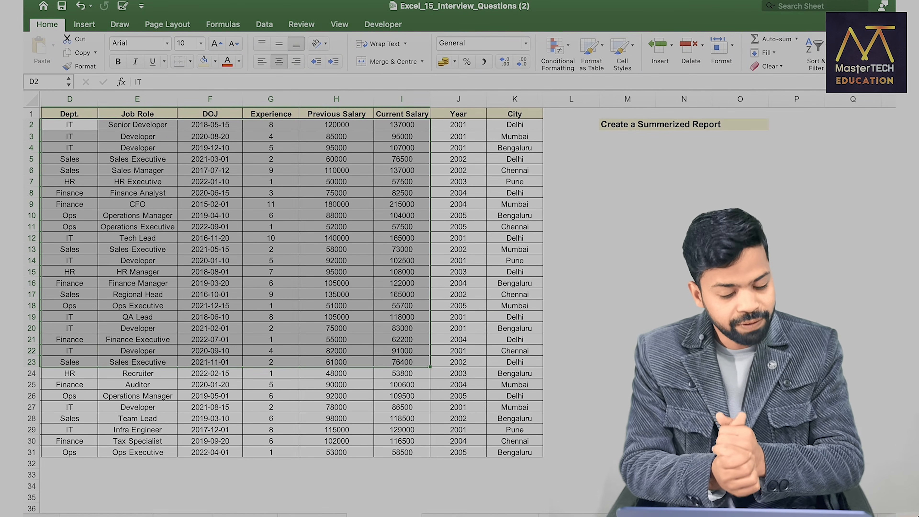
On the Q5 - Pivot Table sheet, create a pivot table from A1:K31 in the existing worksheet at O7.
{"action": "left_click", "coordinate": [273, 463]}
{"action": "left_click", "coordinate": [257, 388]}
{"action": "scroll", "coordinate": [183, 228], "scroll_direction": "up", "scroll_amount": 1}
{"action": "scroll", "coordinate": [183, 227], "scroll_direction": "up", "scroll_amount": 3}
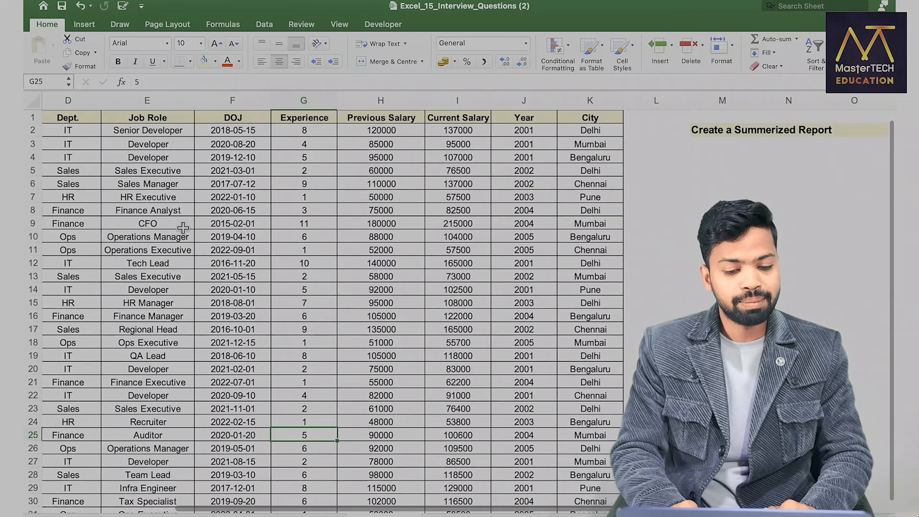
{"action": "left_click", "coordinate": [269, 234]}
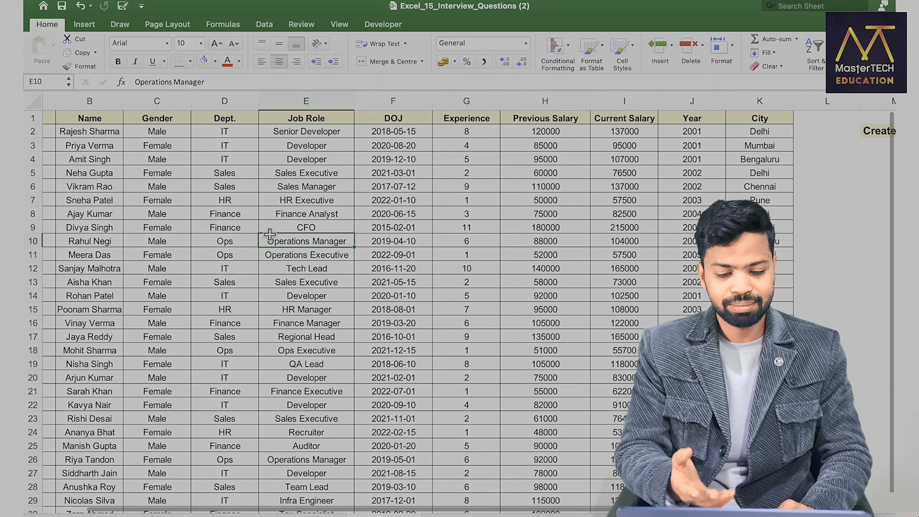
{"action": "left_click", "coordinate": [273, 201]}
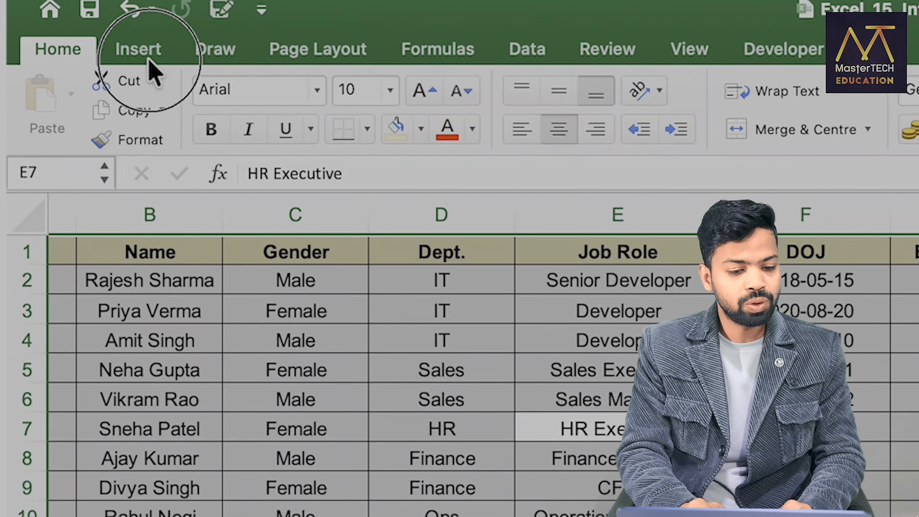
{"action": "left_click", "coordinate": [120, 44]}
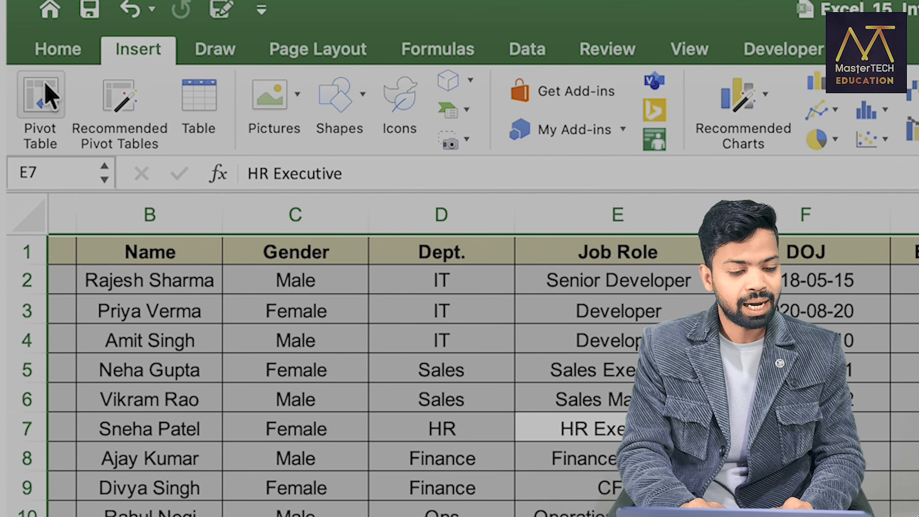
{"action": "left_click", "coordinate": [37, 79]}
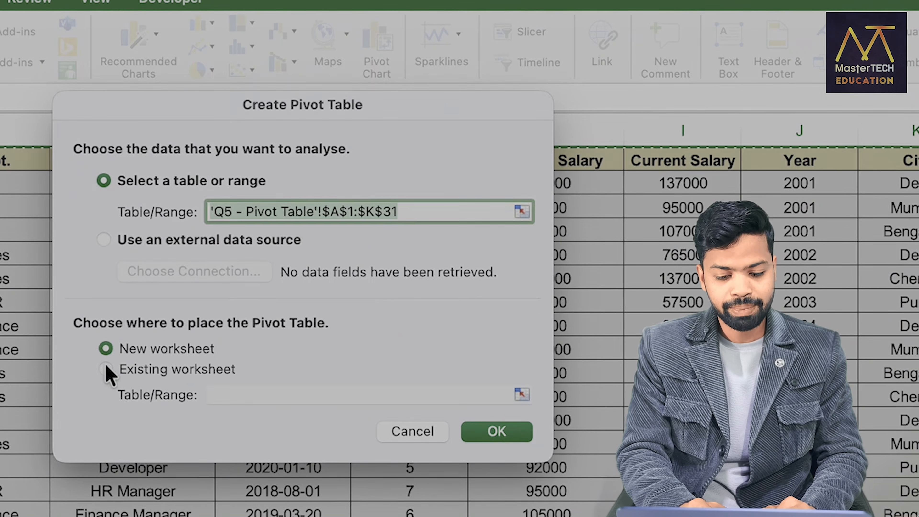
{"action": "left_click", "coordinate": [106, 367]}
{"action": "scroll", "coordinate": [615, 326], "scroll_direction": "right", "scroll_amount": 6}
{"action": "left_click", "coordinate": [642, 301]}
{"action": "left_click", "coordinate": [486, 444]}
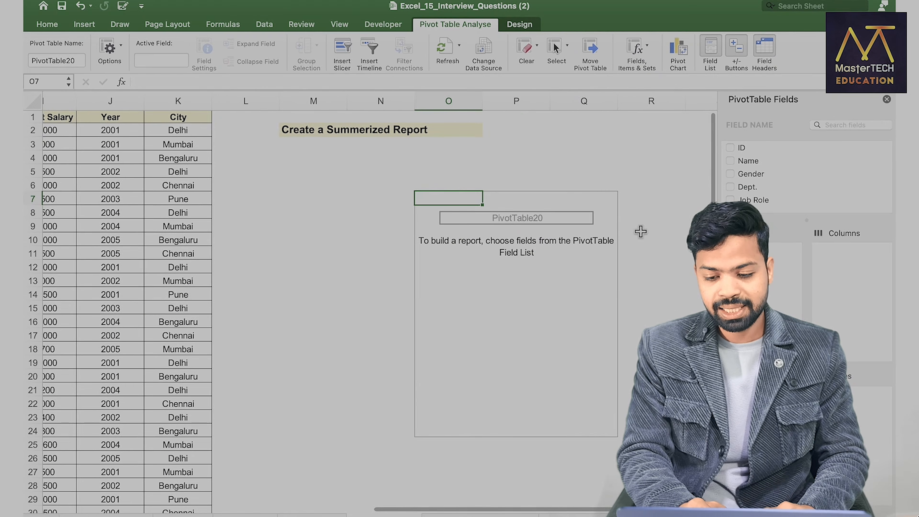
Add Previous Salary and Current Salary to the pivot table's values as sums.
{"action": "scroll", "coordinate": [765, 189], "scroll_direction": "down", "scroll_amount": 3}
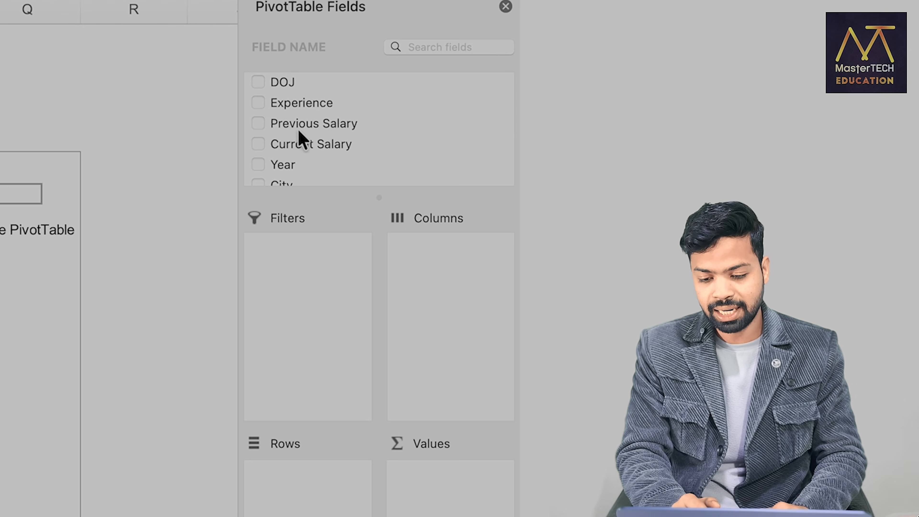
{"action": "left_click_drag", "start_coordinate": [313, 129], "coordinate": [437, 484]}
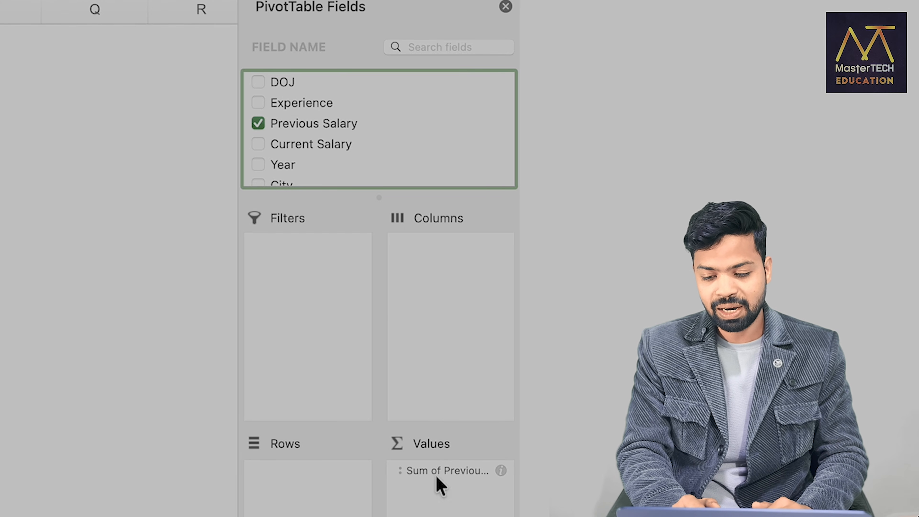
{"action": "left_click_drag", "start_coordinate": [270, 142], "coordinate": [447, 488]}
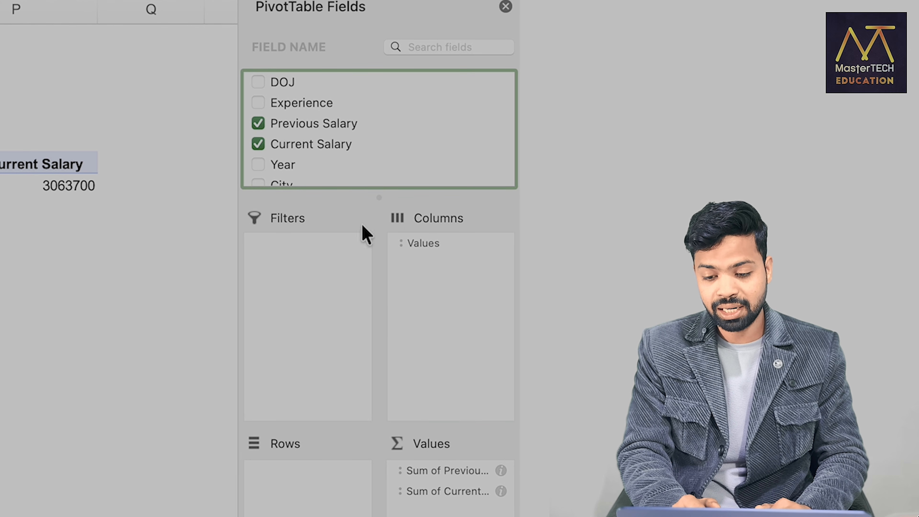
Arrange the pivot table with Job Role as rows and City as columns.
{"action": "scroll", "coordinate": [336, 152], "scroll_direction": "down", "scroll_amount": 1}
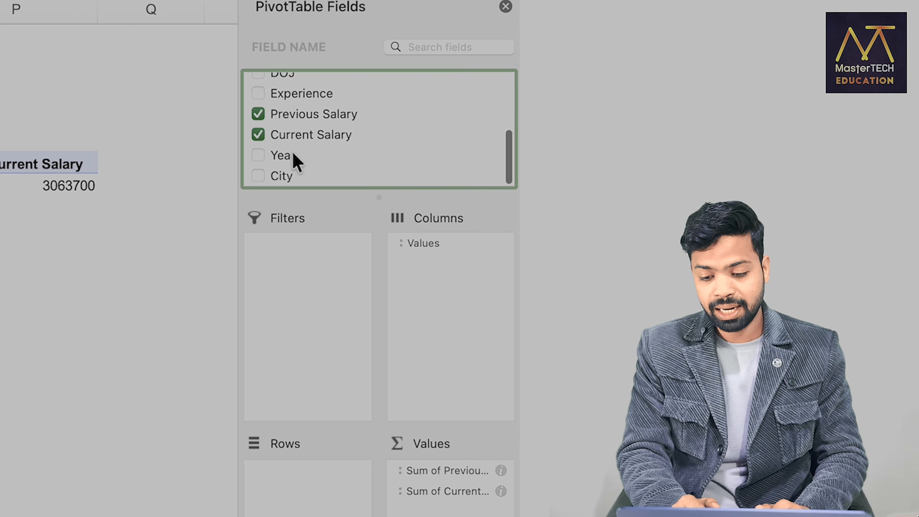
{"action": "scroll", "coordinate": [295, 159], "scroll_direction": "up", "scroll_amount": 3}
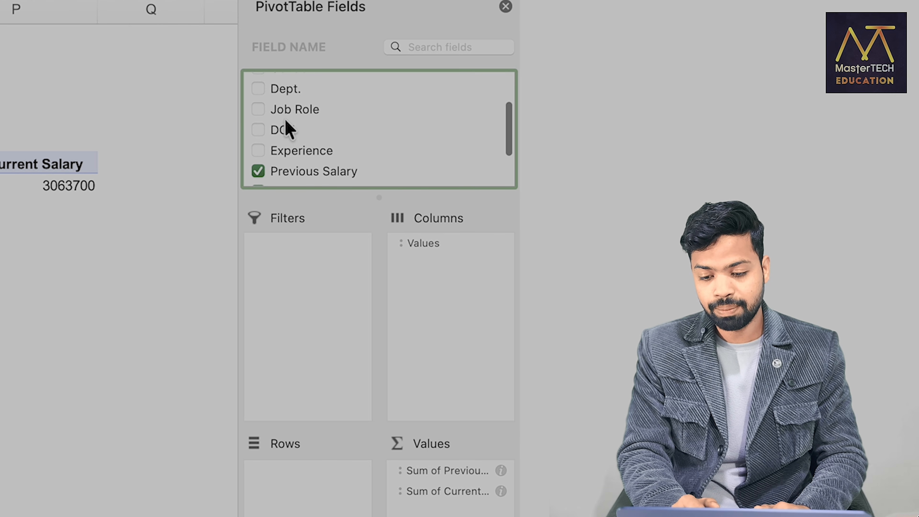
{"action": "left_click", "coordinate": [296, 128]}
{"action": "left_click_drag", "start_coordinate": [294, 117], "coordinate": [305, 496]}
{"action": "scroll", "coordinate": [37, 455], "scroll_direction": "right", "scroll_amount": 3}
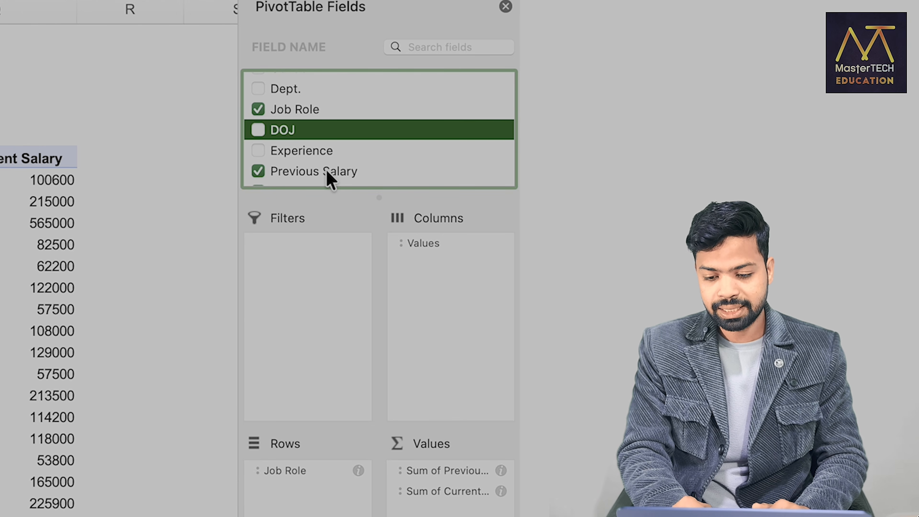
{"action": "scroll", "coordinate": [331, 180], "scroll_direction": "down", "scroll_amount": 3}
{"action": "left_click_drag", "start_coordinate": [283, 175], "coordinate": [449, 274]}
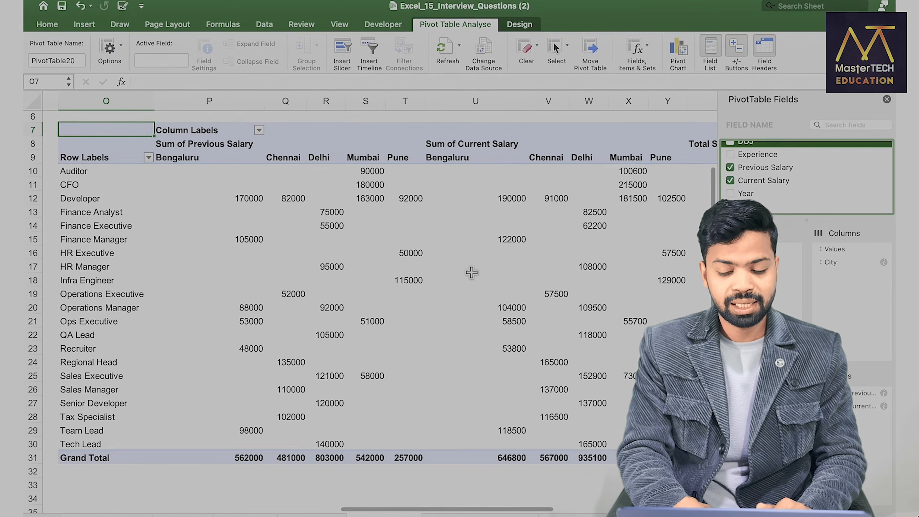
{"action": "scroll", "coordinate": [342, 256], "scroll_direction": "right", "scroll_amount": 2}
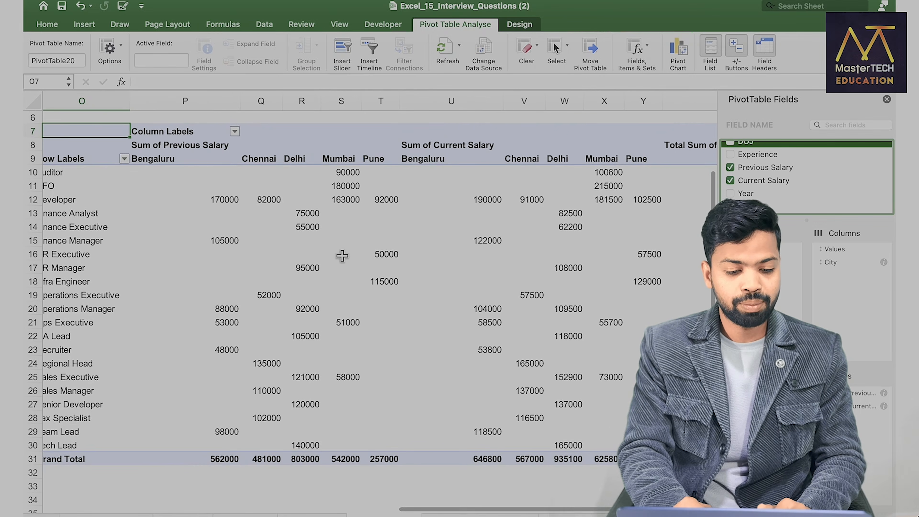
Compare the previous and current salary sums by job role and city in the pivot table.
{"action": "scroll", "coordinate": [342, 256], "scroll_direction": "left", "scroll_amount": 2}
{"action": "left_click_drag", "start_coordinate": [239, 174], "coordinate": [629, 173]}
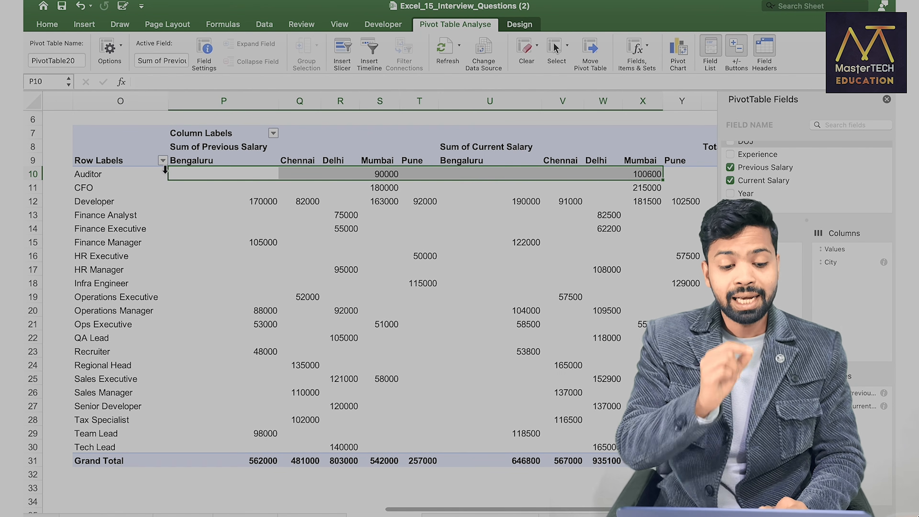
{"action": "left_click", "coordinate": [367, 174]}
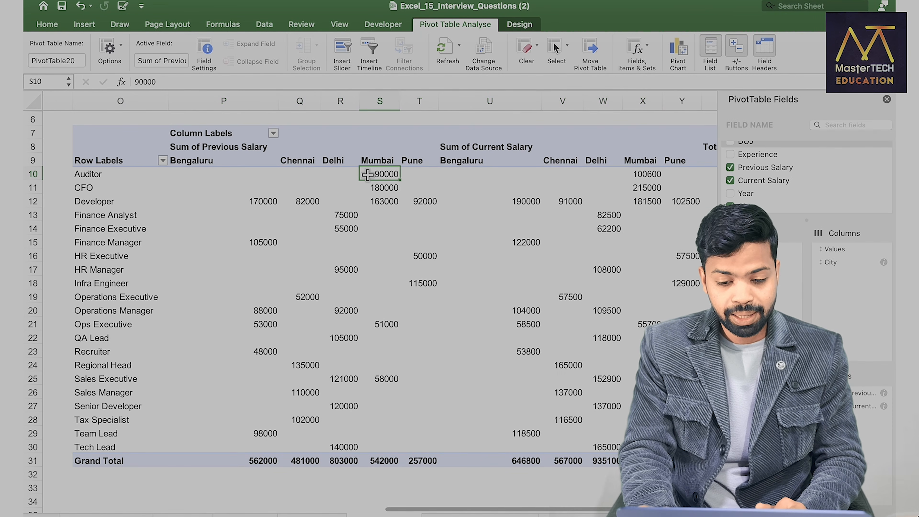
{"action": "left_click_drag", "start_coordinate": [293, 160], "coordinate": [336, 161]}
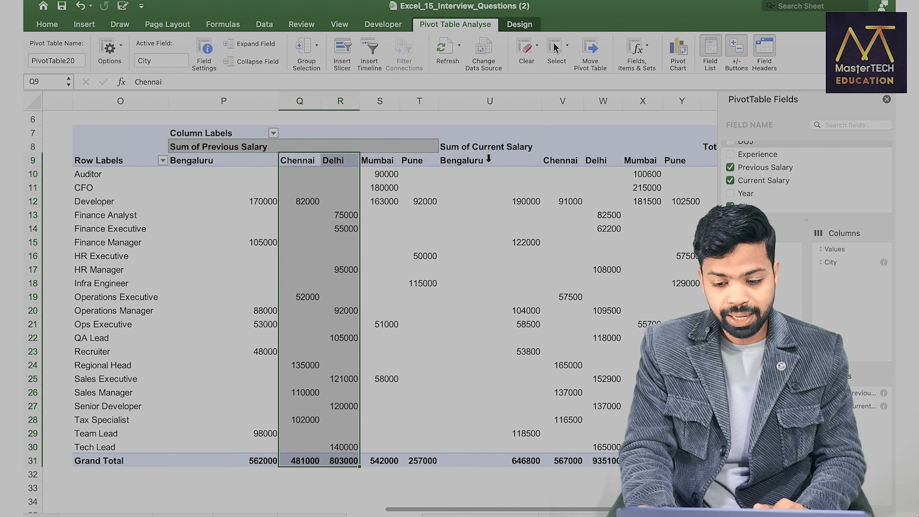
{"action": "left_click_drag", "start_coordinate": [655, 180], "coordinate": [503, 151]}
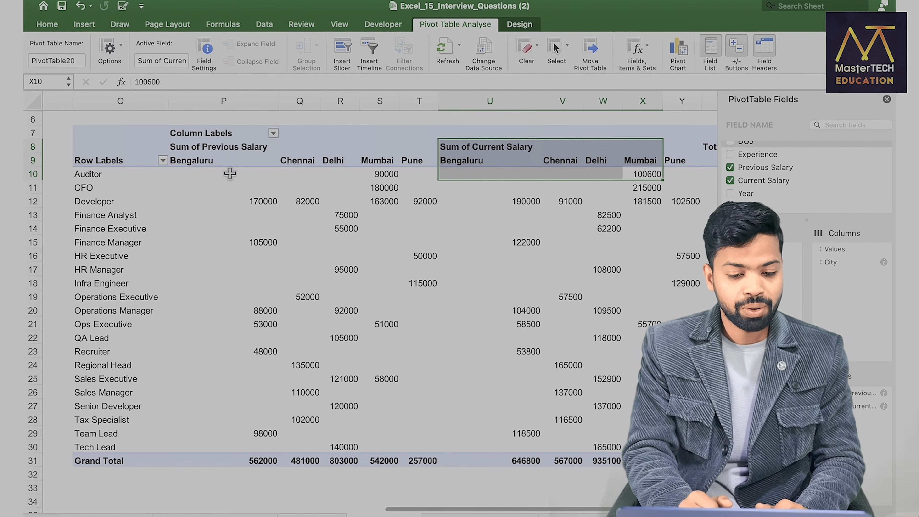
{"action": "left_click", "coordinate": [202, 151]}
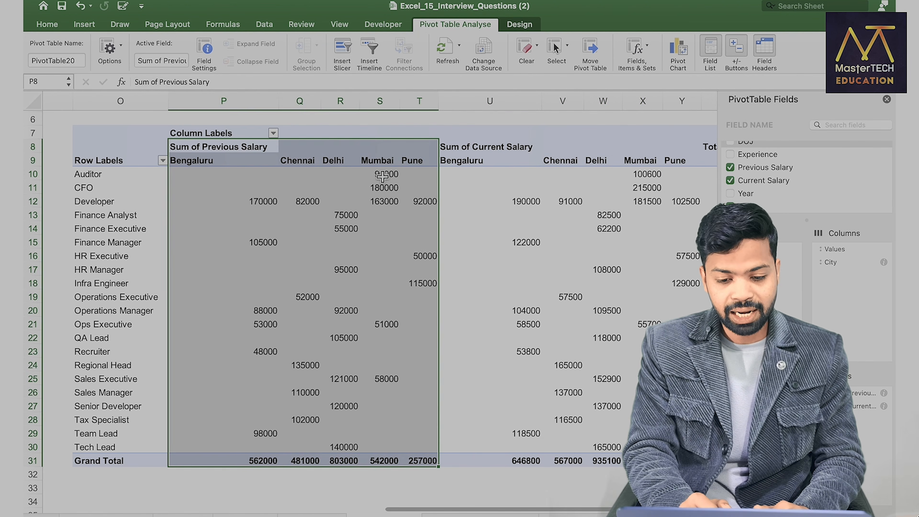
{"action": "left_click", "coordinate": [454, 145], "text": "super"}
{"action": "left_click", "coordinate": [470, 154]}
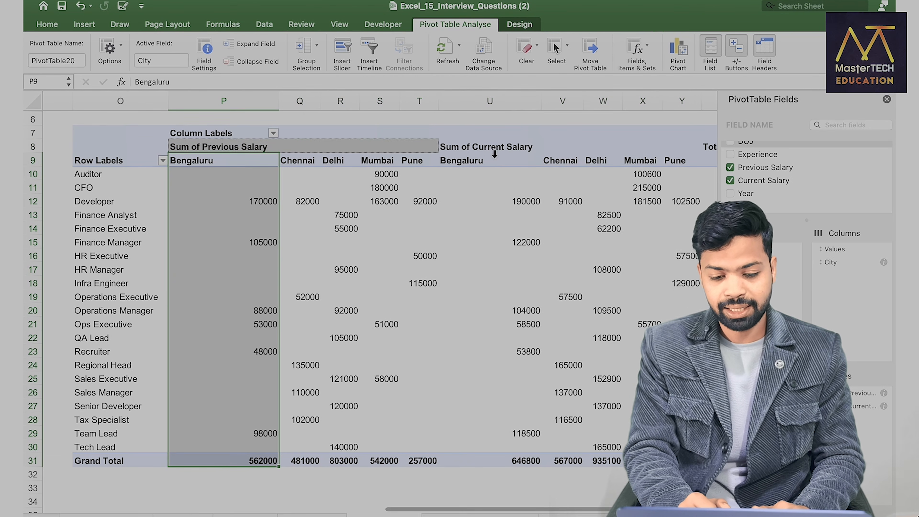
Open the row-highlighting question sheet and review its task and the data table's City column.
{"action": "left_click", "coordinate": [456, 516]}
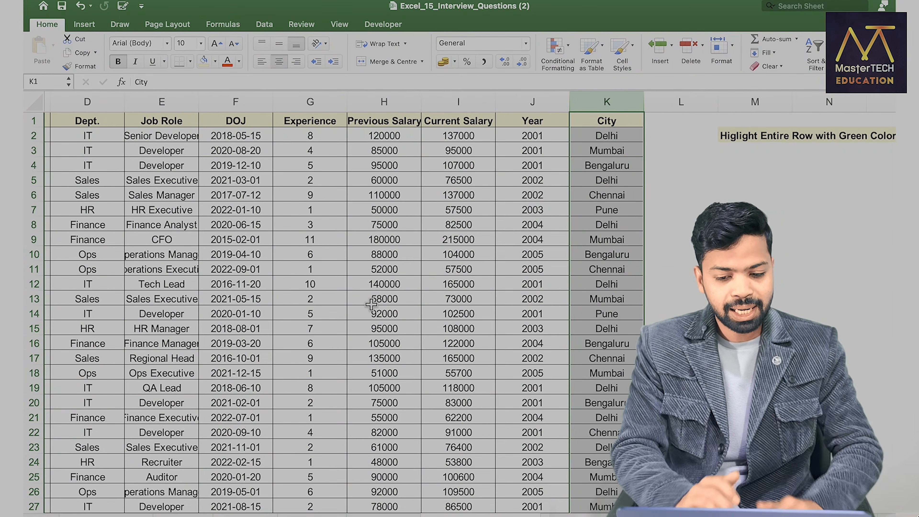
{"action": "scroll", "coordinate": [371, 304], "scroll_direction": "left", "scroll_amount": 5}
{"action": "scroll", "coordinate": [182, 217], "scroll_direction": "left", "scroll_amount": 2}
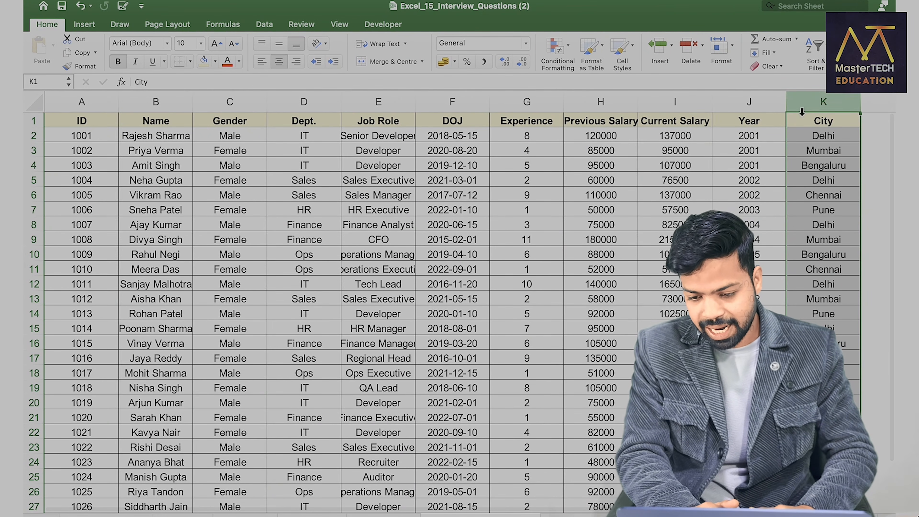
{"action": "scroll", "coordinate": [774, 138], "scroll_direction": "right", "scroll_amount": 2}
{"action": "left_click", "coordinate": [760, 149]}
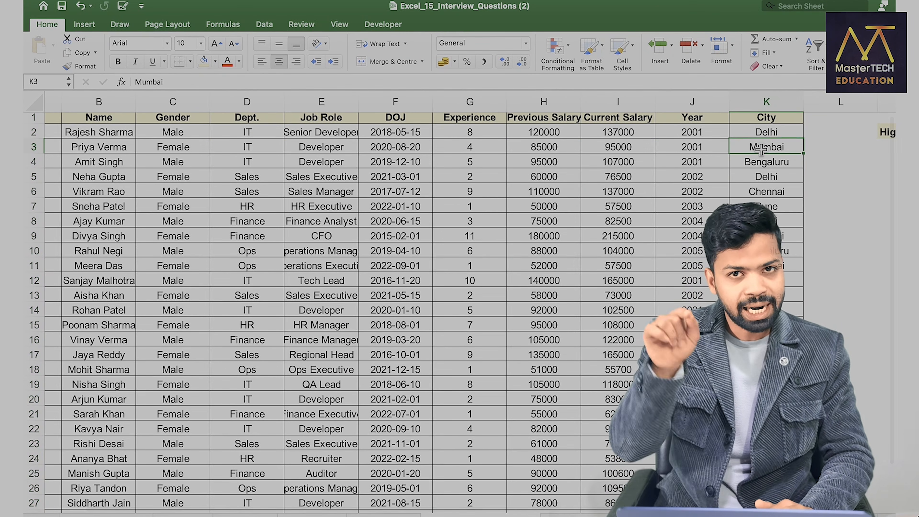
{"action": "scroll", "coordinate": [781, 190], "scroll_direction": "right", "scroll_amount": 4}
{"action": "scroll", "coordinate": [781, 191], "scroll_direction": "left", "scroll_amount": 3}
Select A2:K31 with K2 as the active cell and create a Classic conditional formatting rule that uses a formula.
{"action": "left_click", "coordinate": [593, 138]}
{"action": "key", "text": "ctrl+shift+Down"}
{"action": "key", "text": "ctrl+shift+Left"}
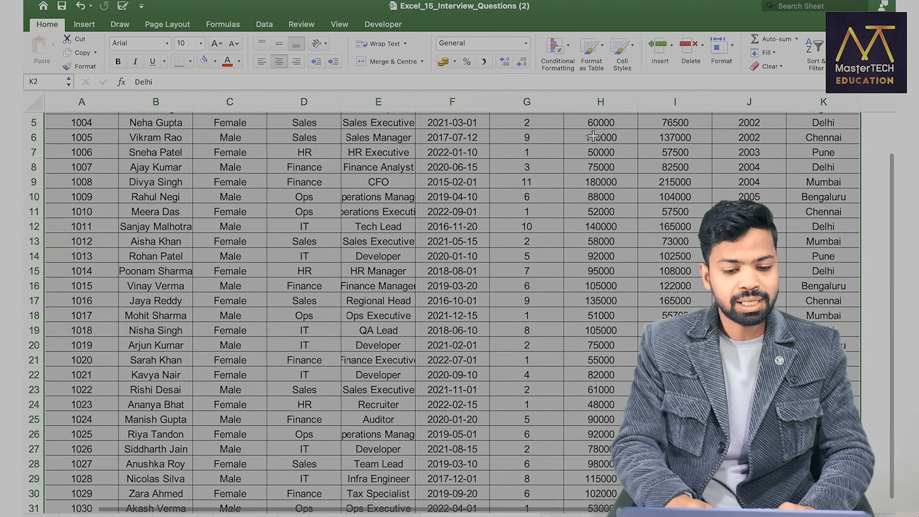
{"action": "scroll", "coordinate": [593, 137], "scroll_direction": "up", "scroll_amount": 2}
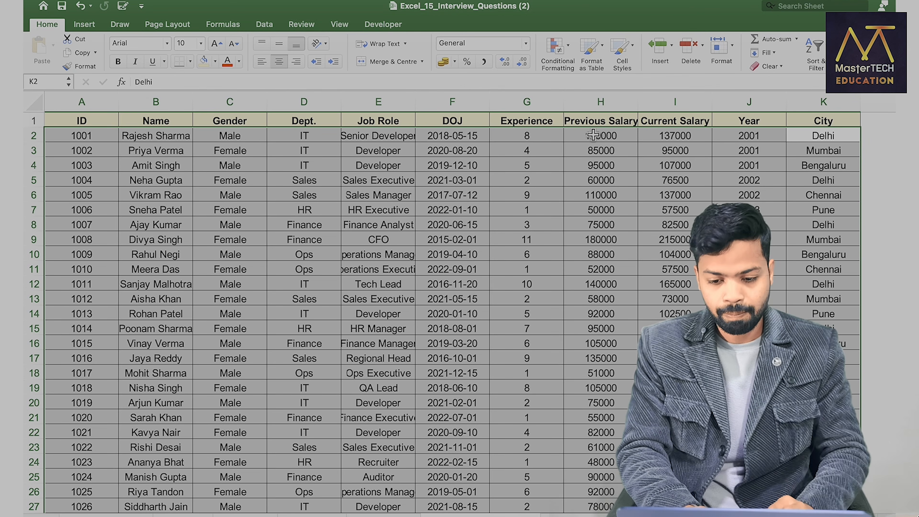
{"action": "left_click", "coordinate": [566, 47]}
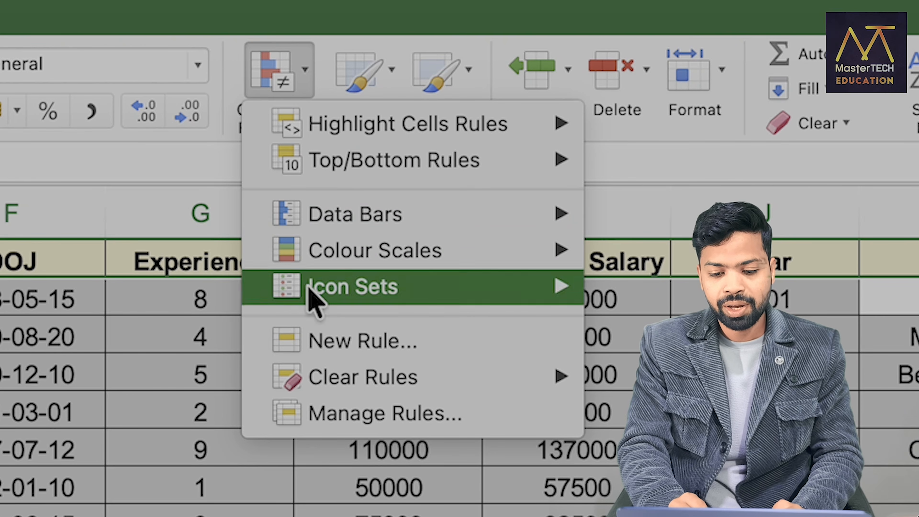
{"action": "left_click", "coordinate": [306, 338]}
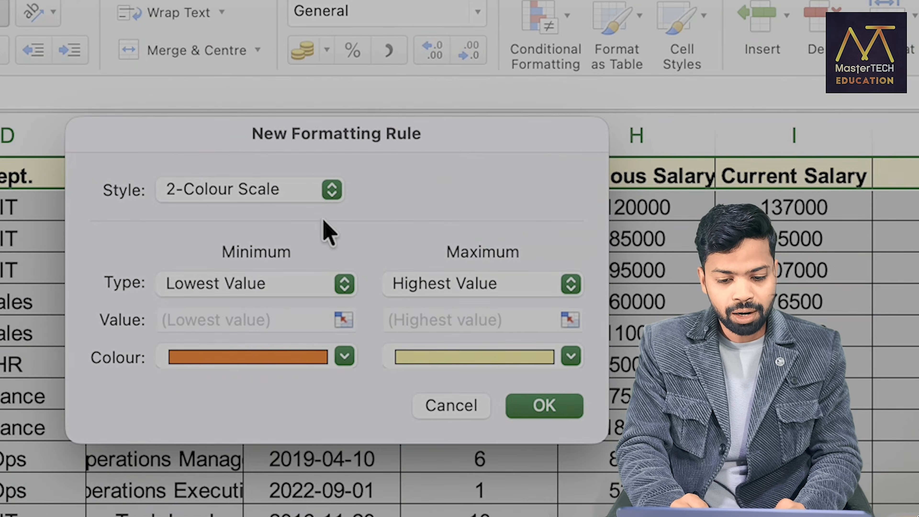
{"action": "left_click", "coordinate": [284, 194]}
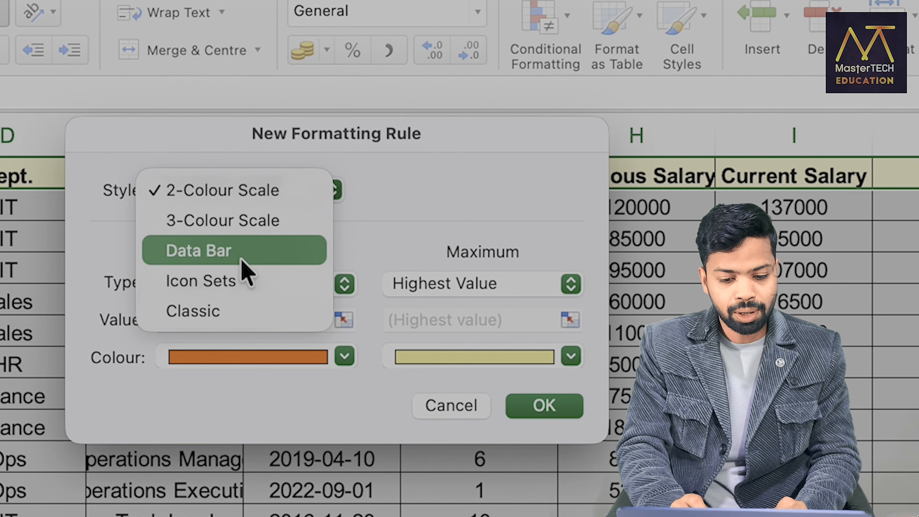
{"action": "left_click", "coordinate": [226, 300]}
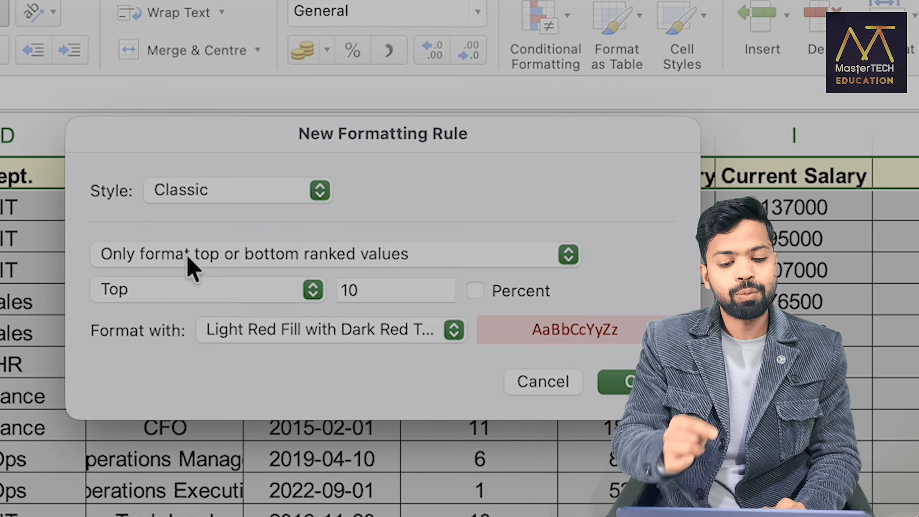
{"action": "left_click", "coordinate": [173, 262]}
{"action": "left_click", "coordinate": [133, 348]}
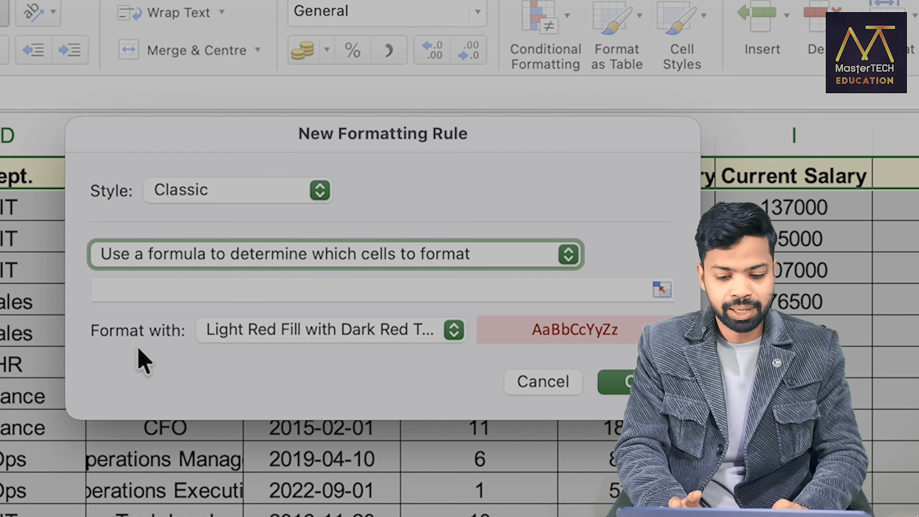
Set the rule's formula to =$K2="Mumbai", format with Green Fill with Dark Green Text, and apply it to the rows.
{"action": "left_click", "coordinate": [239, 290]}
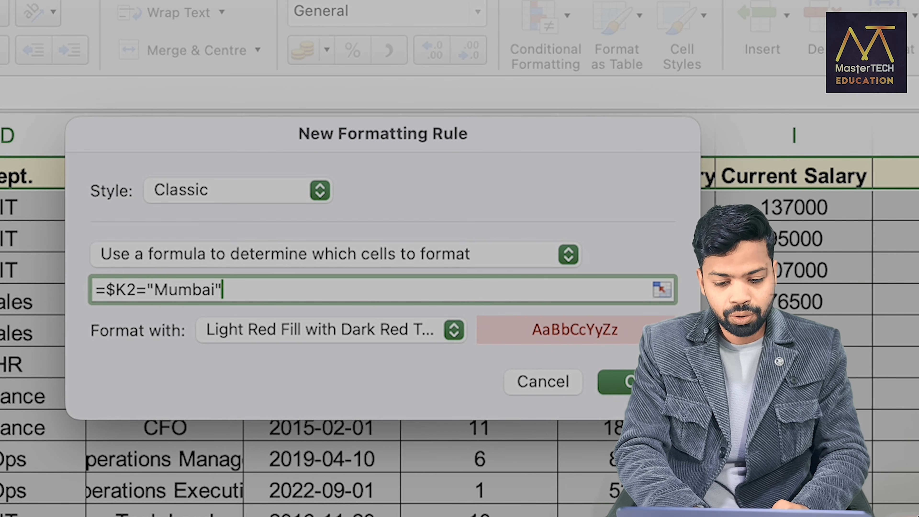
{"action": "left_click", "coordinate": [347, 331]}
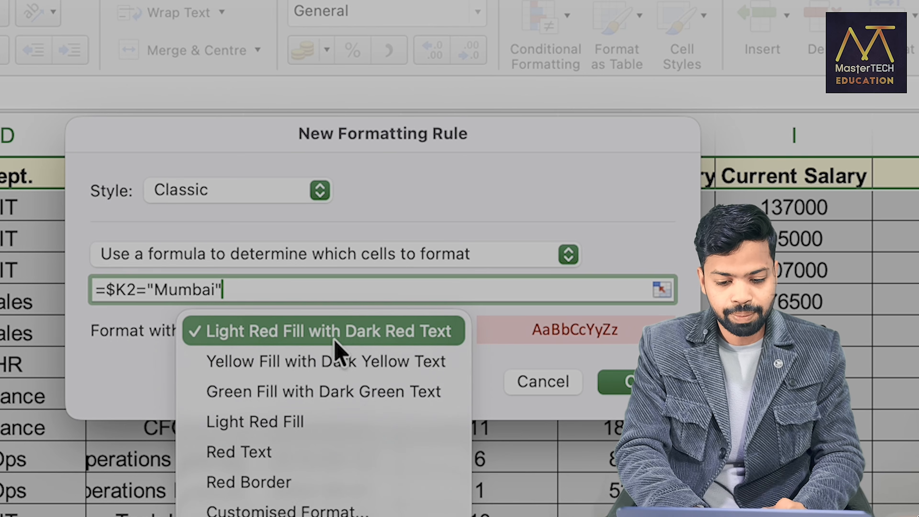
{"action": "left_click", "coordinate": [293, 390]}
{"action": "left_click", "coordinate": [632, 381]}
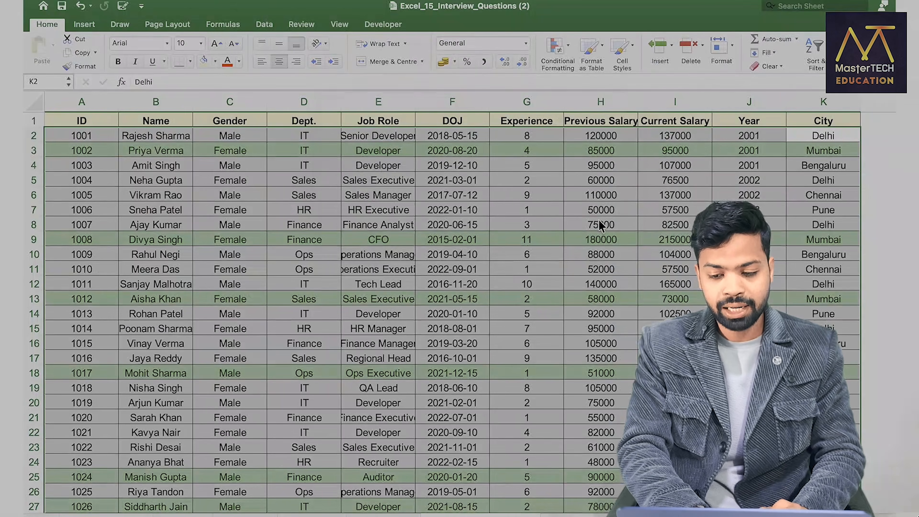
{"action": "left_click", "coordinate": [647, 242]}
{"action": "scroll", "coordinate": [649, 243], "scroll_direction": "down", "scroll_amount": 5}
{"action": "scroll", "coordinate": [651, 241], "scroll_direction": "up", "scroll_amount": 5}
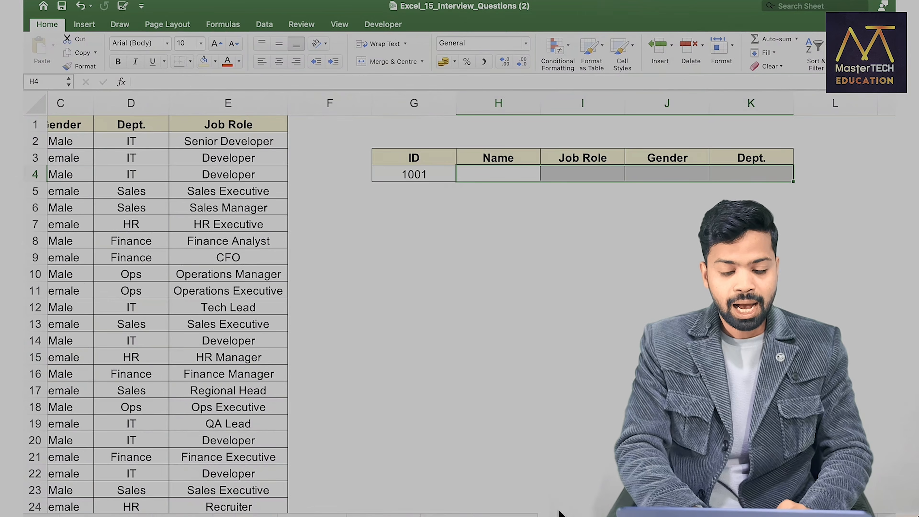
On the sheet with the ID lookup table, start a VLOOKUP in H4 using G4 as the lookup value.
{"action": "scroll", "coordinate": [471, 380], "scroll_direction": "left", "scroll_amount": 5}
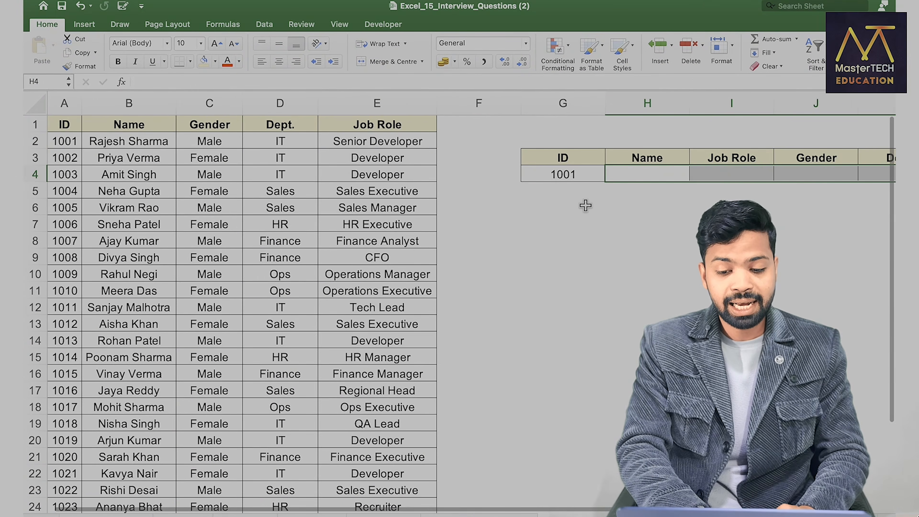
{"action": "scroll", "coordinate": [585, 205], "scroll_direction": "right", "scroll_amount": 2}
{"action": "left_click", "coordinate": [545, 173]}
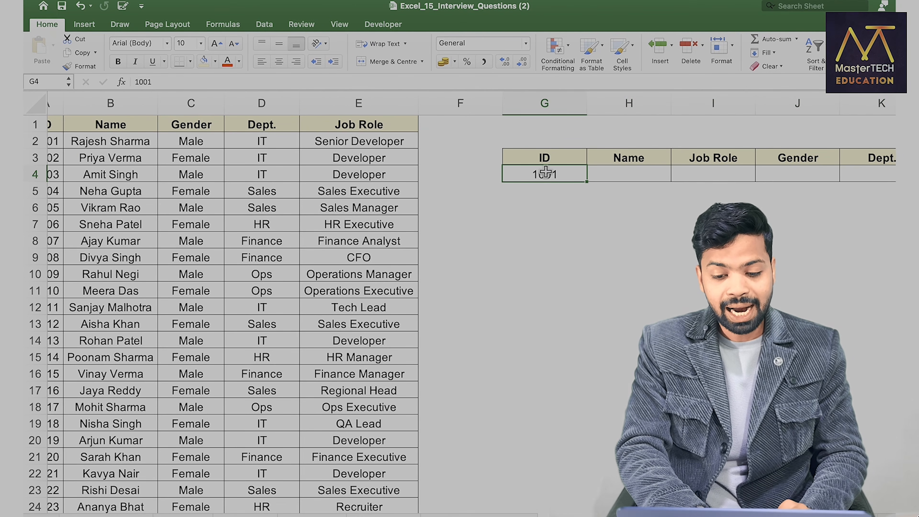
{"action": "scroll", "coordinate": [582, 192], "scroll_direction": "right", "scroll_amount": 3}
{"action": "left_click", "coordinate": [583, 177]}
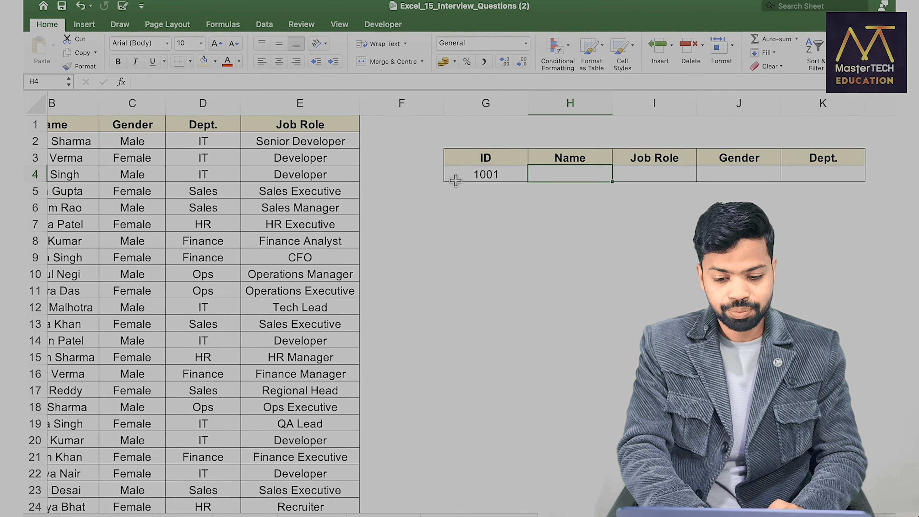
{"action": "type", "text": "="}
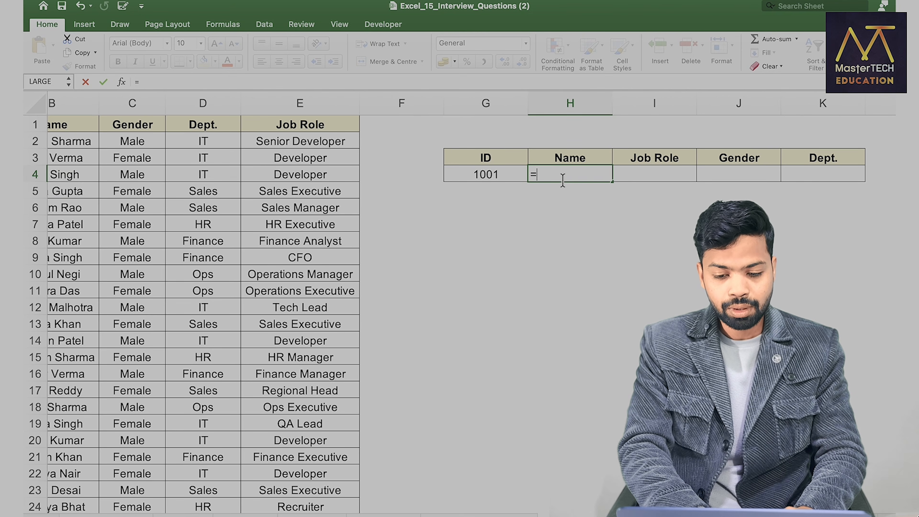
{"action": "type", "text": "VLOOKUP("}
{"action": "left_click", "coordinate": [494, 175]}
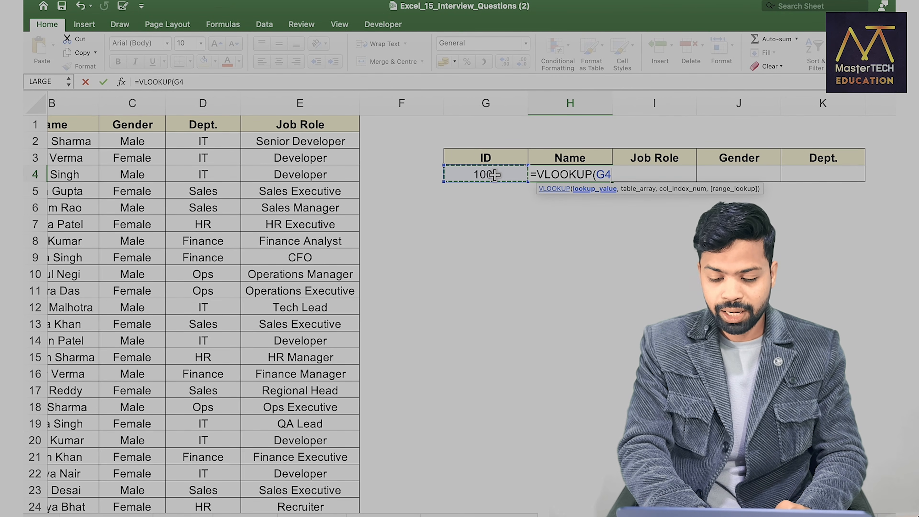
Set the VLOOKUP's table array to the absolute range $A$1:$E$31.
{"action": "scroll", "coordinate": [361, 197], "scroll_direction": "left", "scroll_amount": 3}
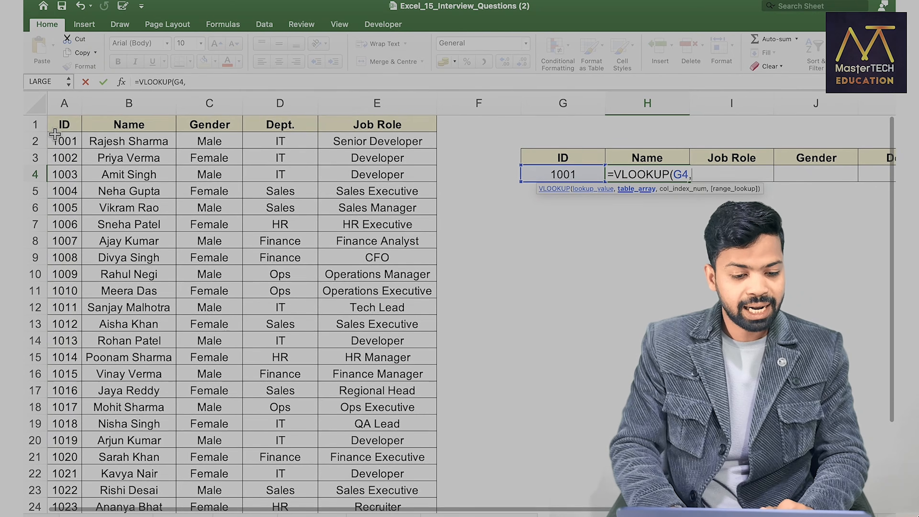
{"action": "left_click", "coordinate": [59, 127]}
{"action": "key", "text": "super+shift+Right"}
{"action": "key", "text": "super+shift+Down"}
{"action": "scroll", "coordinate": [200, 198], "scroll_direction": "up", "scroll_amount": 4}
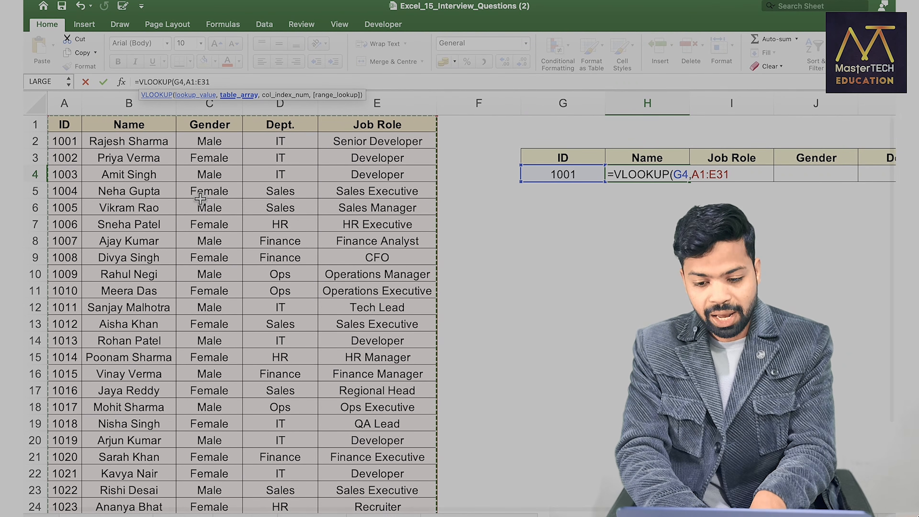
{"action": "type", "text": ","}
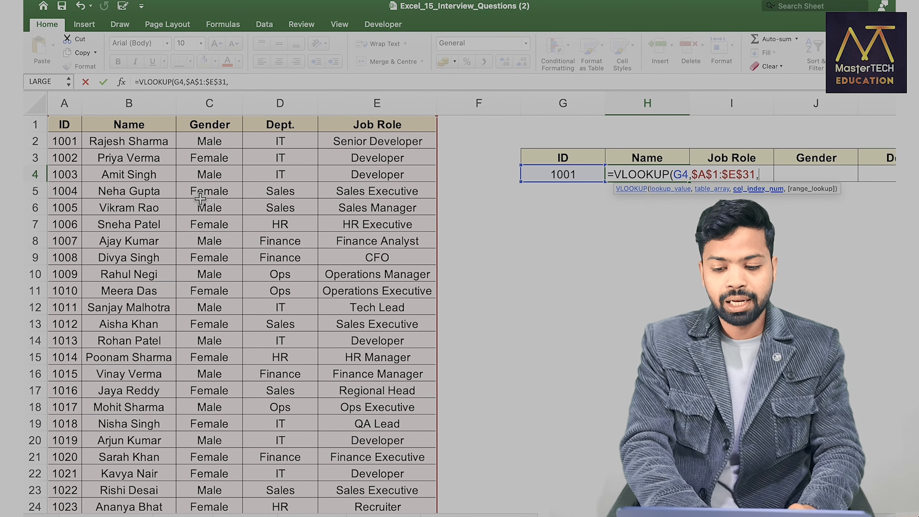
Complete the VLOOKUP with MATCH(H3,$A$1:$E$1,0) as the column index and 0 for an exact match.
{"action": "type", "text": "mat"}
{"action": "key", "text": "Tab"}
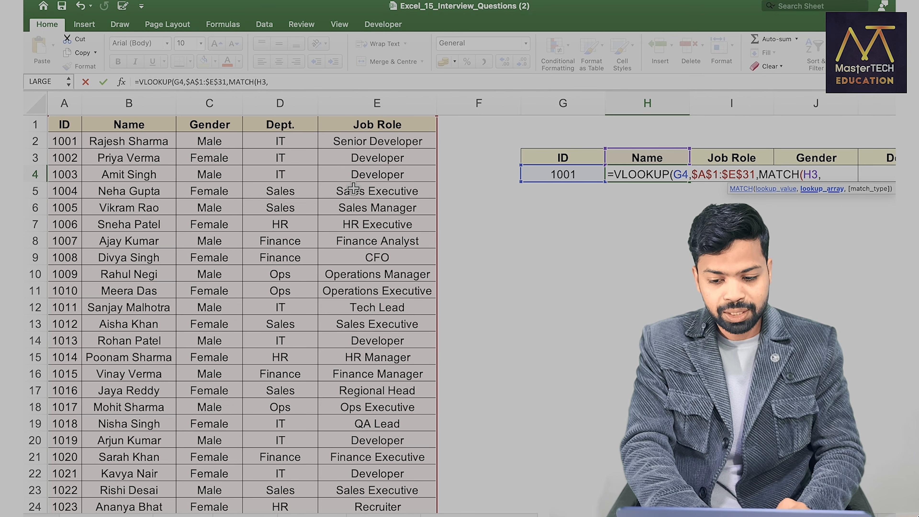
{"action": "left_click_drag", "start_coordinate": [74, 125], "coordinate": [359, 126]}
{"action": "type", "text": ",0),"}
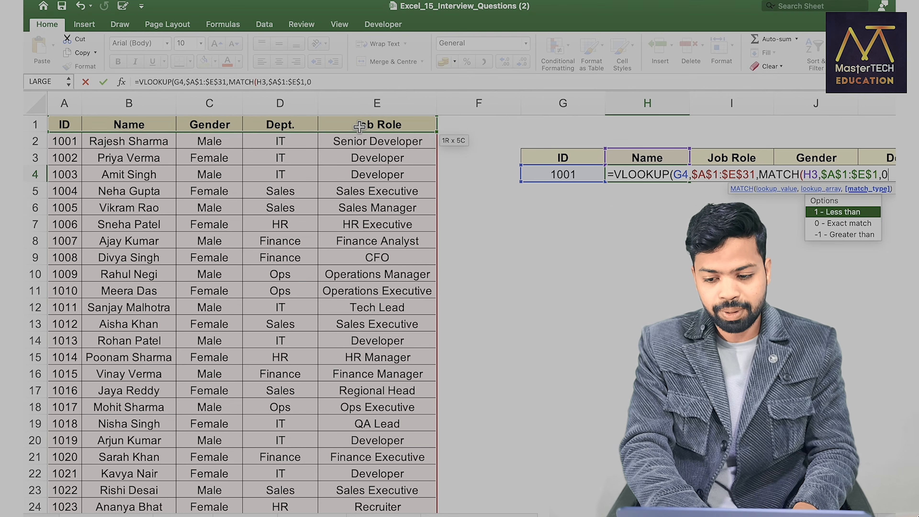
{"action": "type", "text": "0)"}
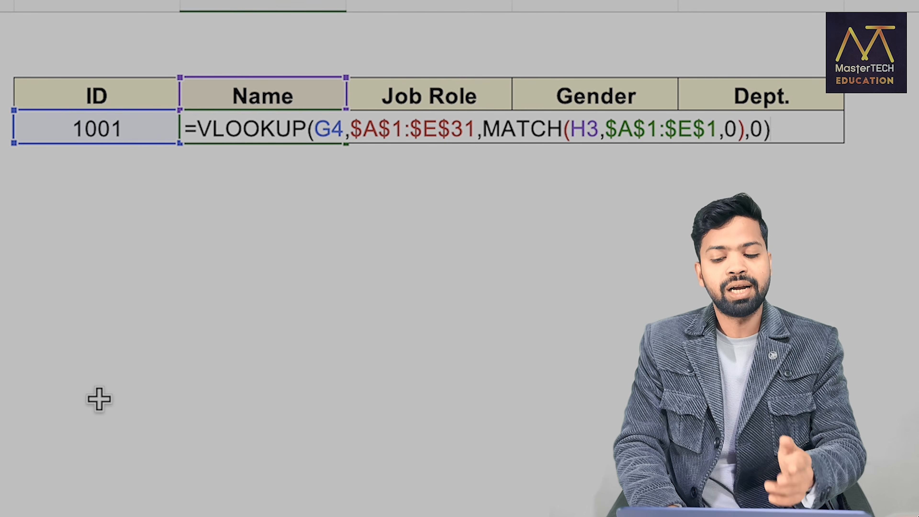
{"action": "key", "text": "Return"}
Fill the H4 formula across to the Job Role, Gender and Dept. cells.
{"action": "key", "text": "Up"}
{"action": "key", "text": "shift+Right"}
{"action": "key", "text": "shift+Right"}
{"action": "key", "text": "shift+Right"}
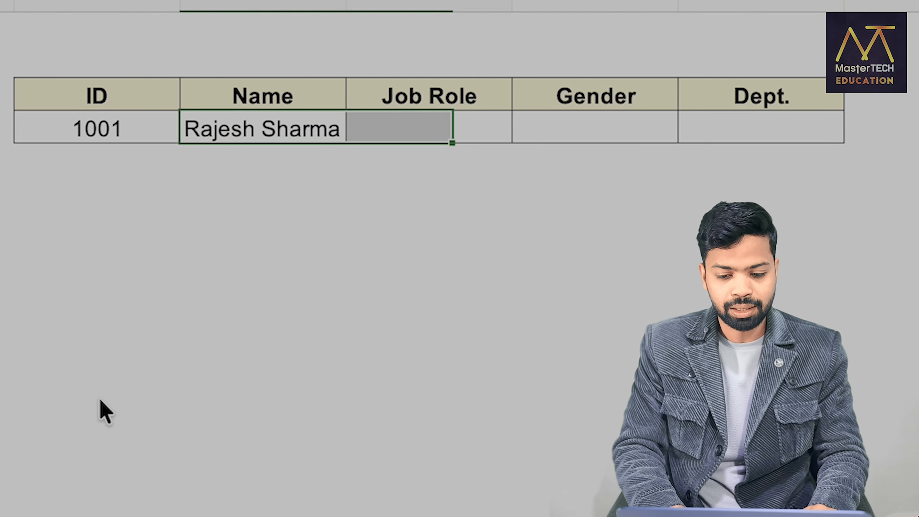
{"action": "key", "text": "ctrl+r"}
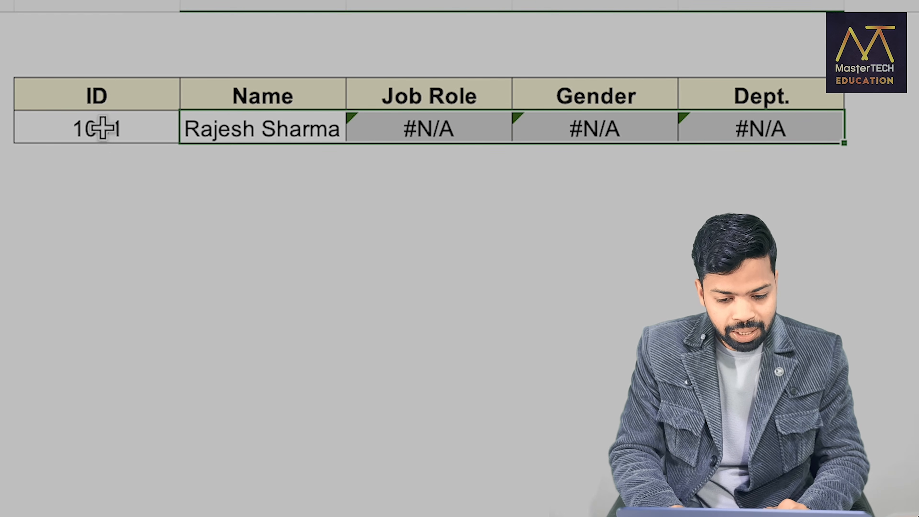
Edit the VLOOKUP in H4 to lock its G4 lookup value reference against shifting when filled across.
{"action": "double_click", "coordinate": [221, 132]}
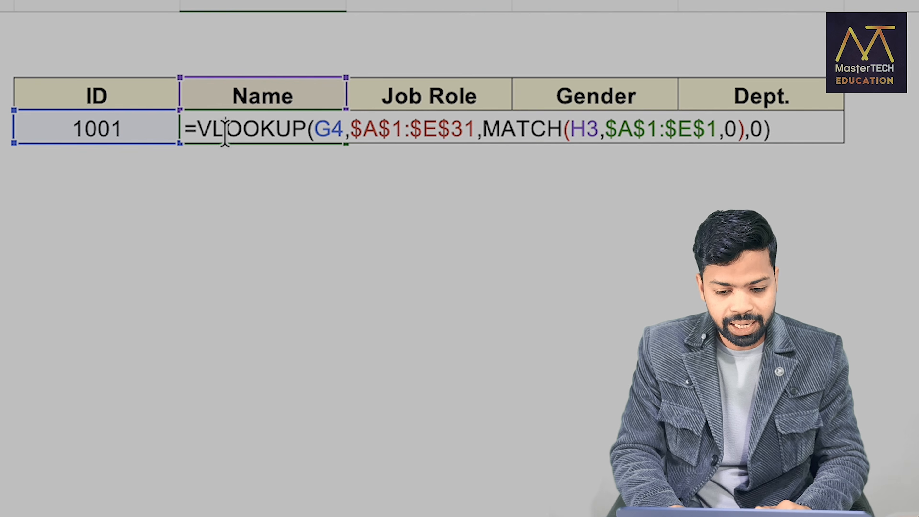
{"action": "double_click", "coordinate": [329, 128]}
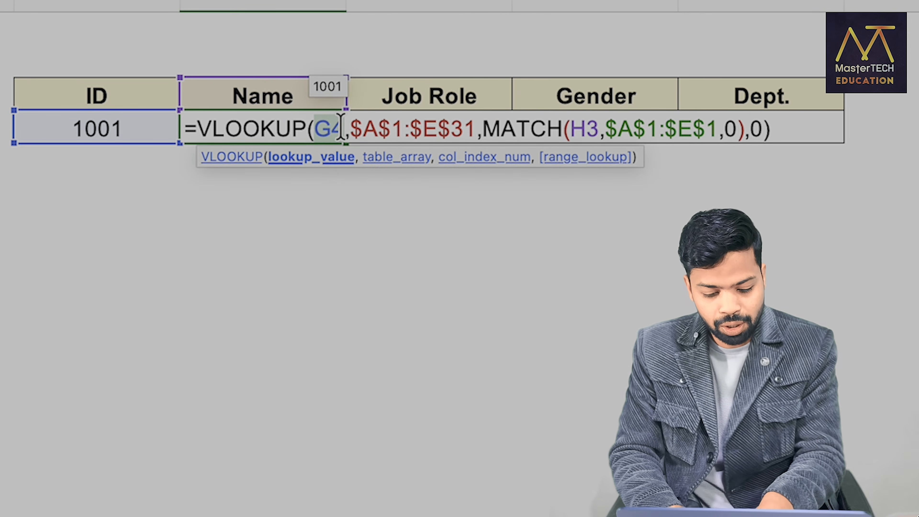
{"action": "key", "text": "Return"}
{"action": "key", "text": "Up"}
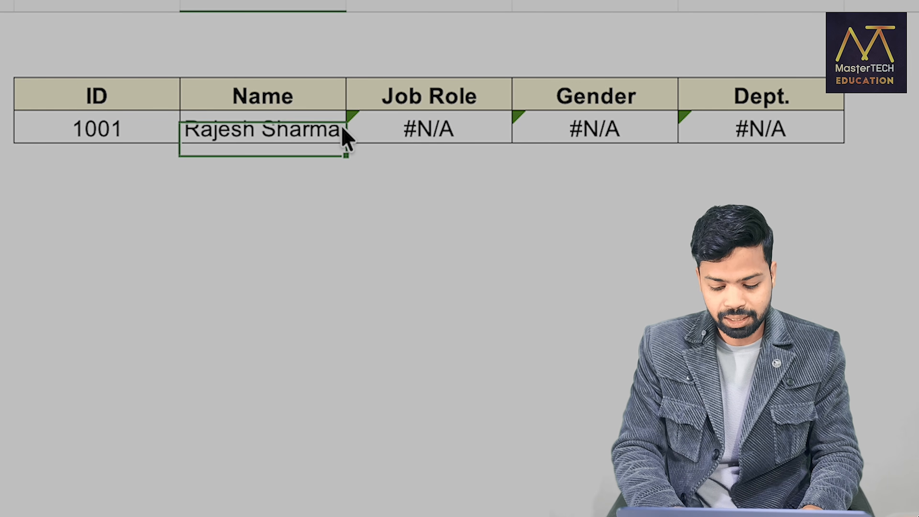
Refill the H4 formula across to the Job Role, Gender and Dept. cells and widen the Job Role column to fit.
{"action": "key", "text": "shift+Right"}
{"action": "key", "text": "shift+Right"}
{"action": "key", "text": "shift+Right"}
{"action": "key", "text": "ctrl+r"}
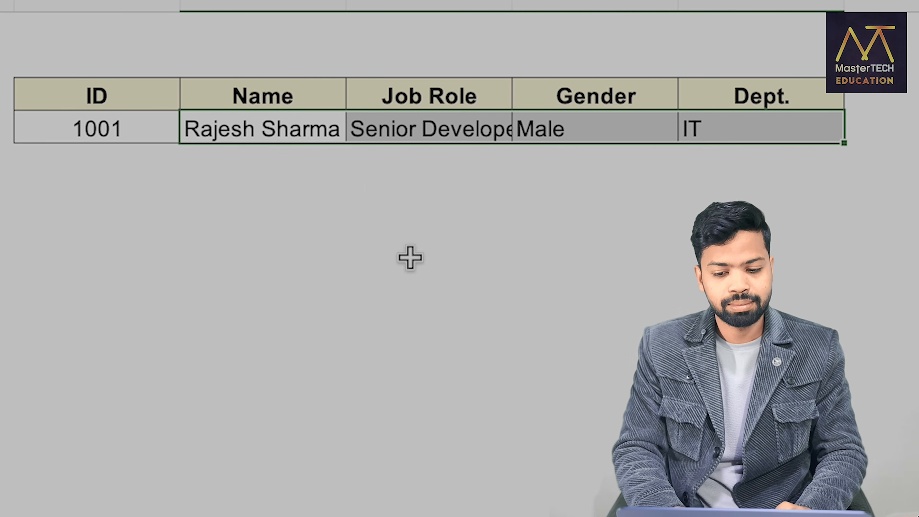
{"action": "left_click_drag", "start_coordinate": [511, 6], "coordinate": [541, 3]}
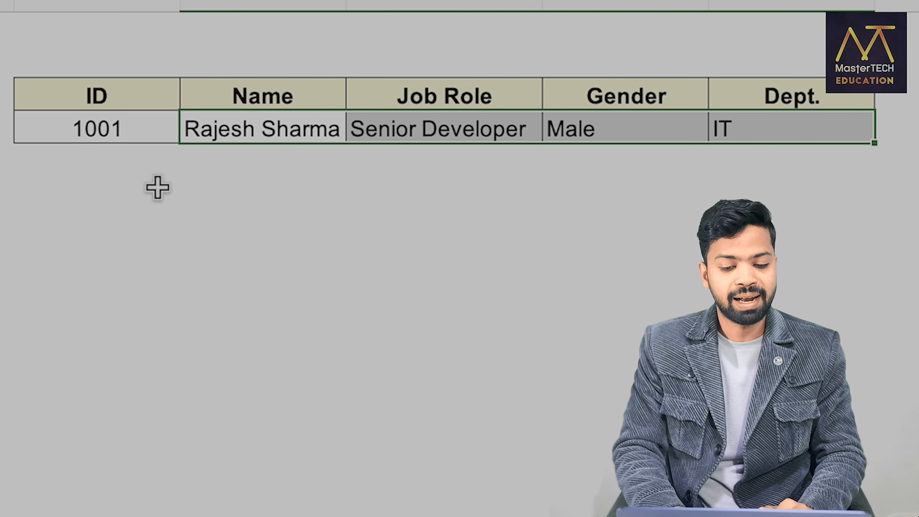
Start a data validation rule on the ID cell G4 that allows a List.
{"action": "left_click", "coordinate": [74, 135]}
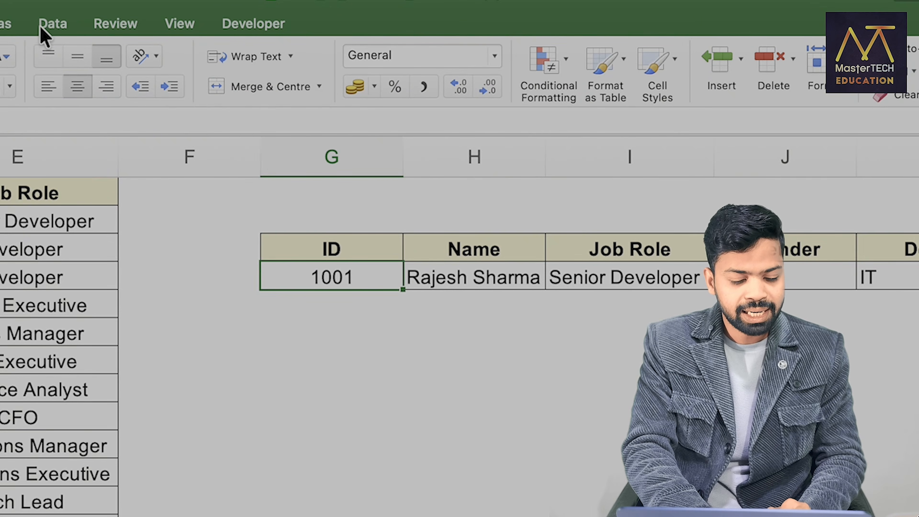
{"action": "left_click", "coordinate": [40, 28]}
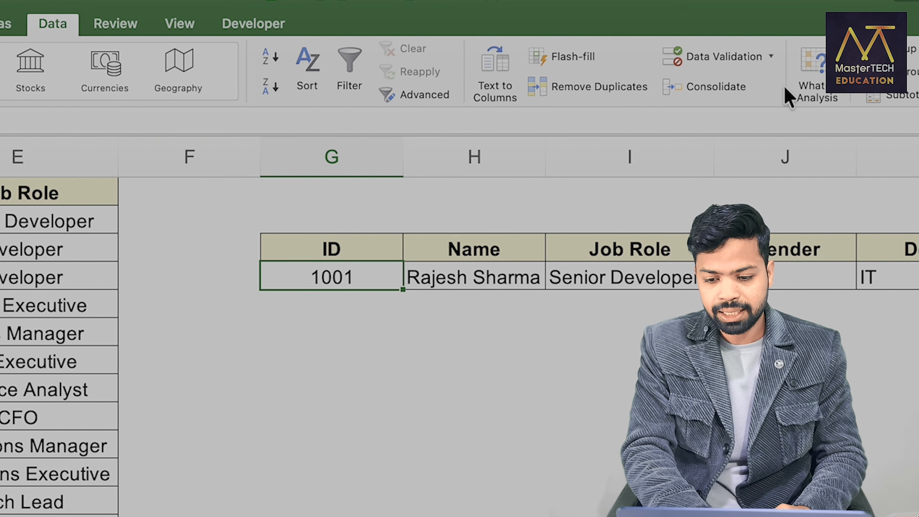
{"action": "left_click", "coordinate": [717, 60]}
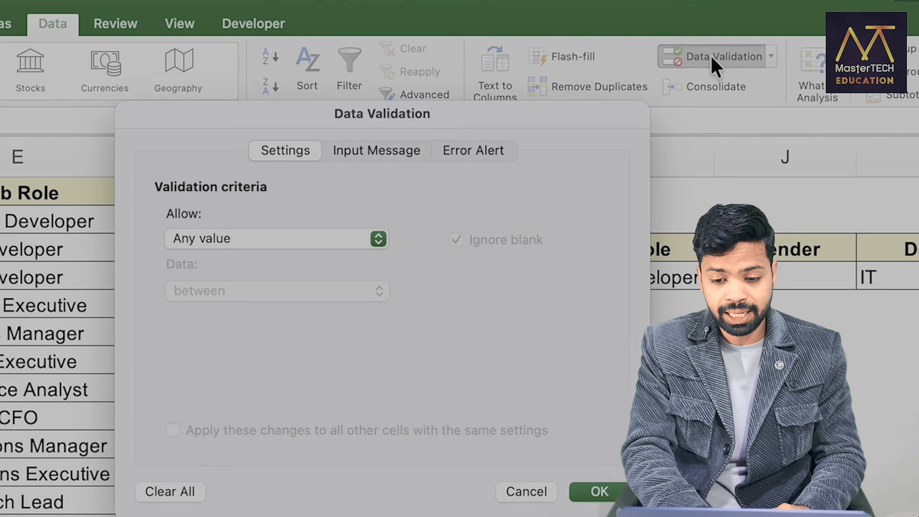
{"action": "left_click", "coordinate": [236, 174]}
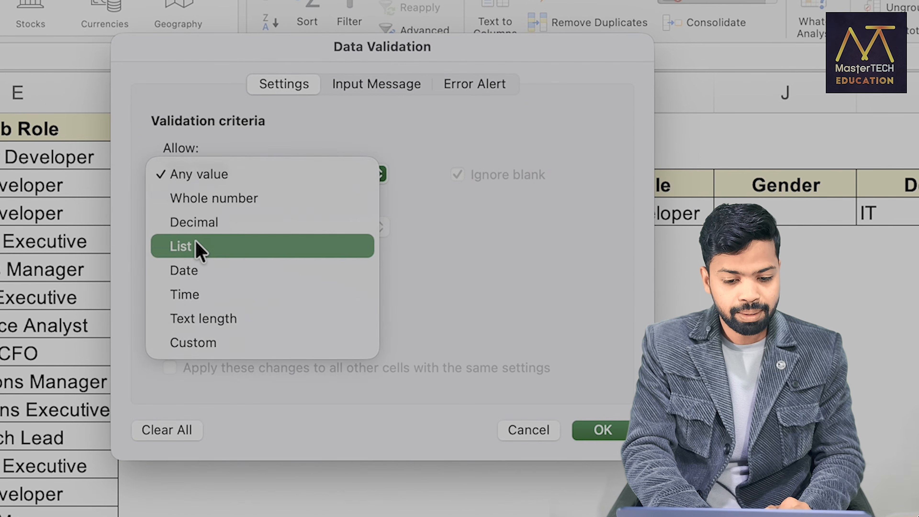
{"action": "left_click", "coordinate": [199, 248]}
{"action": "left_click", "coordinate": [183, 285]}
Set the validation list source to =$A$2:$A$31 and apply the rule to G4.
{"action": "scroll", "coordinate": [54, 326], "scroll_direction": "left", "scroll_amount": 5}
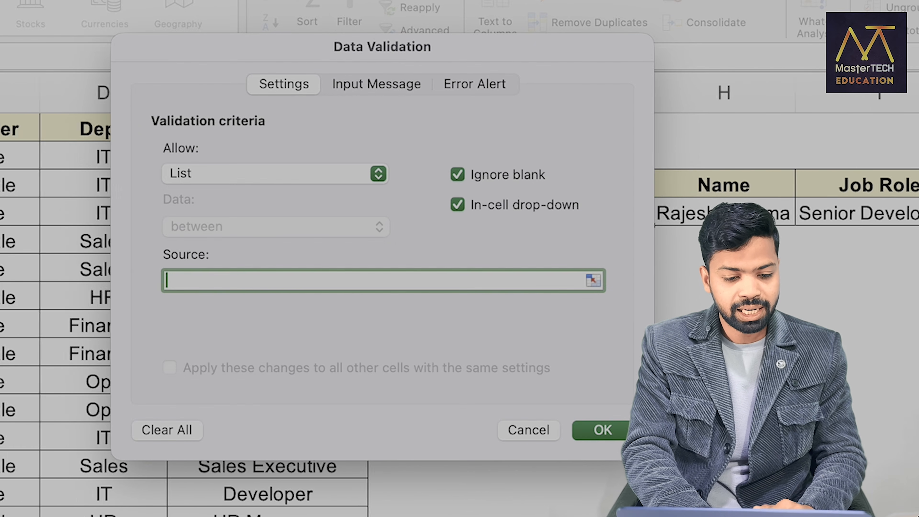
{"action": "left_click", "coordinate": [1, 157]}
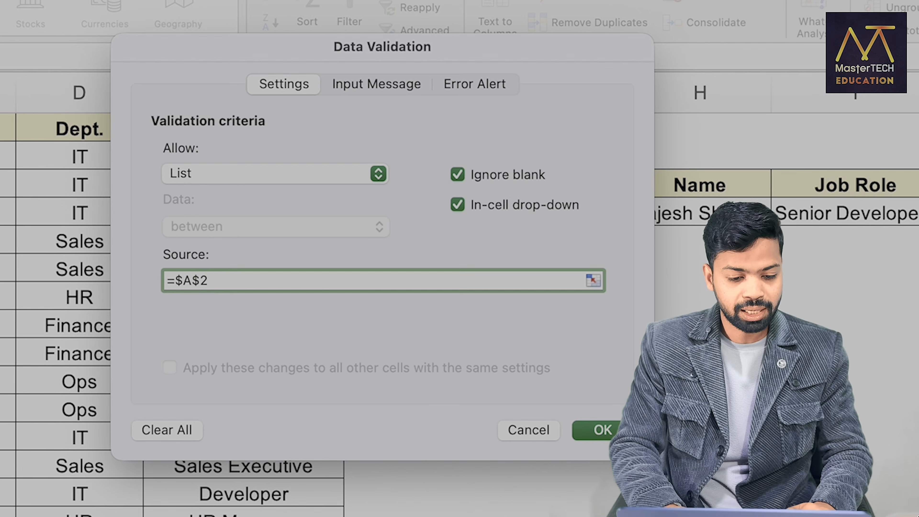
{"action": "key", "text": "super+shift+Down"}
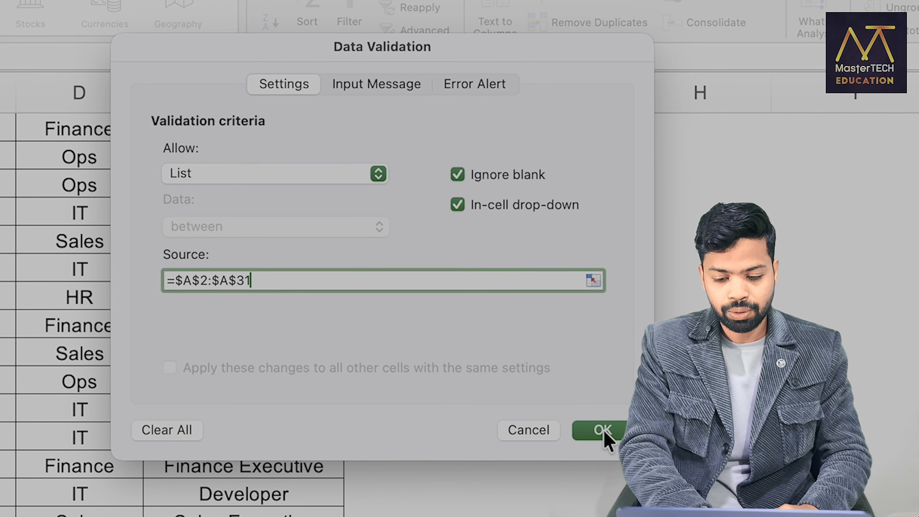
{"action": "left_click", "coordinate": [602, 430]}
Test the lookup by choosing 1006 and then two other IDs from the G4 drop-down.
{"action": "scroll", "coordinate": [539, 311], "scroll_direction": "up", "scroll_amount": 4}
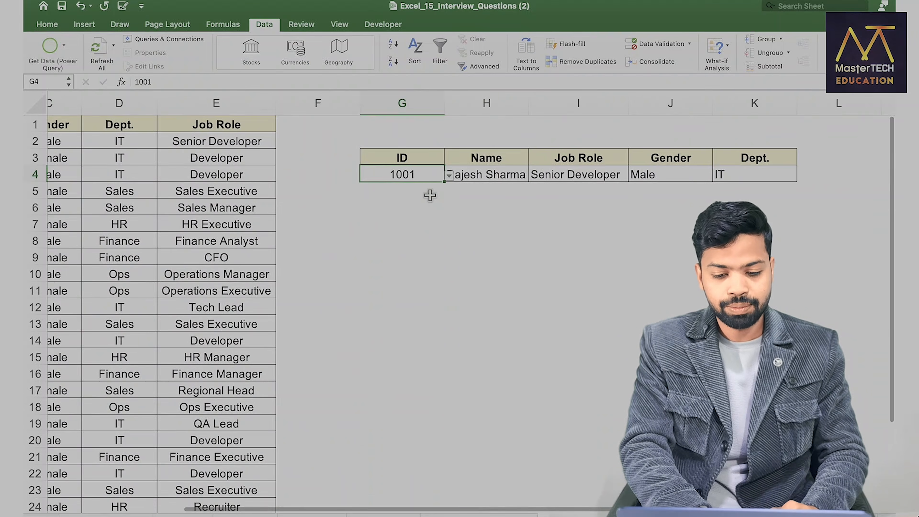
{"action": "left_click", "coordinate": [449, 175]}
{"action": "left_click", "coordinate": [376, 243]}
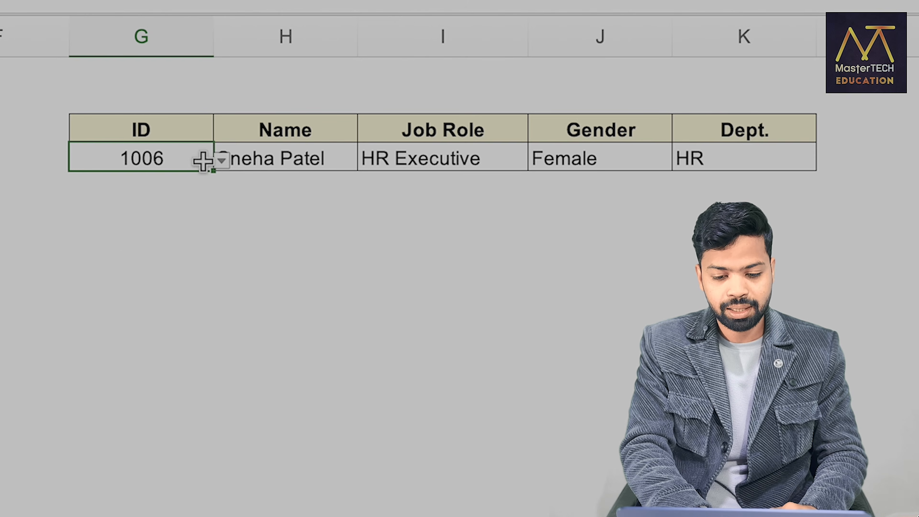
{"action": "left_click", "coordinate": [221, 160]}
{"action": "left_click", "coordinate": [116, 316]}
{"action": "left_click", "coordinate": [221, 160]}
{"action": "left_click", "coordinate": [108, 202]}
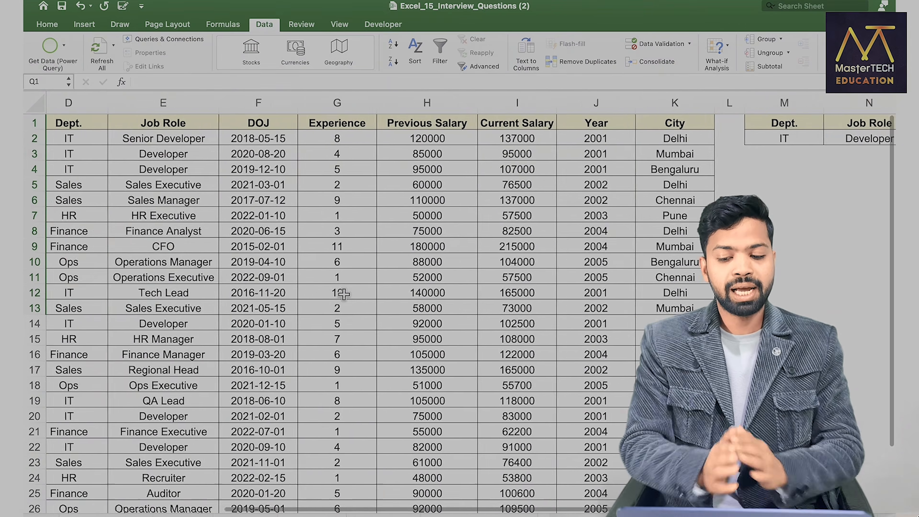
On the Q8 - Sort & Filter sheet, review the Dept. column and criteria block, then select the whole employee table.
{"action": "scroll", "coordinate": [344, 294], "scroll_direction": "left", "scroll_amount": 1}
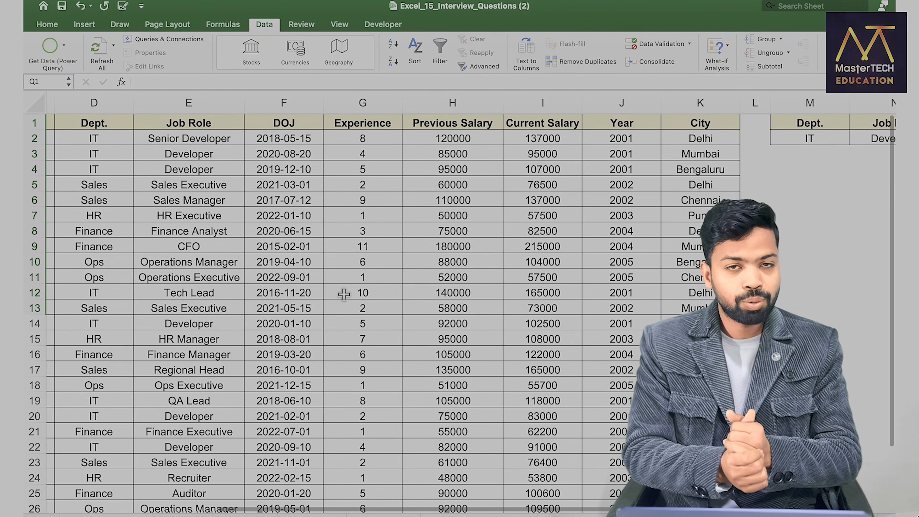
{"action": "scroll", "coordinate": [343, 293], "scroll_direction": "left", "scroll_amount": 1}
{"action": "scroll", "coordinate": [343, 294], "scroll_direction": "left", "scroll_amount": 3}
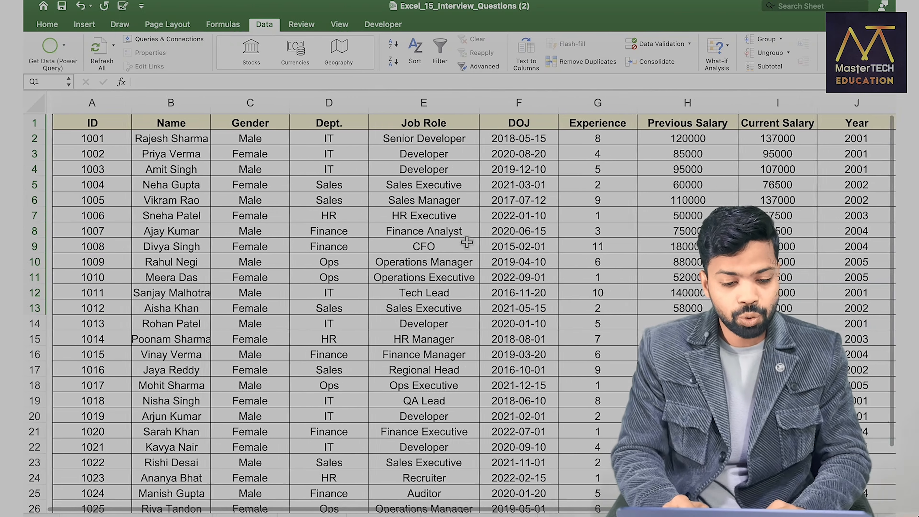
{"action": "scroll", "coordinate": [417, 270], "scroll_direction": "right", "scroll_amount": 1}
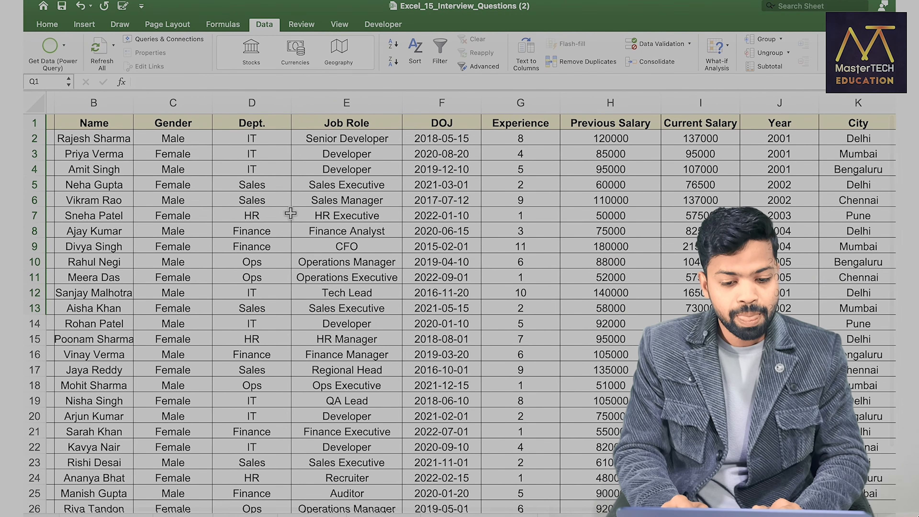
{"action": "left_click", "coordinate": [251, 102]}
{"action": "scroll", "coordinate": [441, 314], "scroll_direction": "right", "scroll_amount": 5}
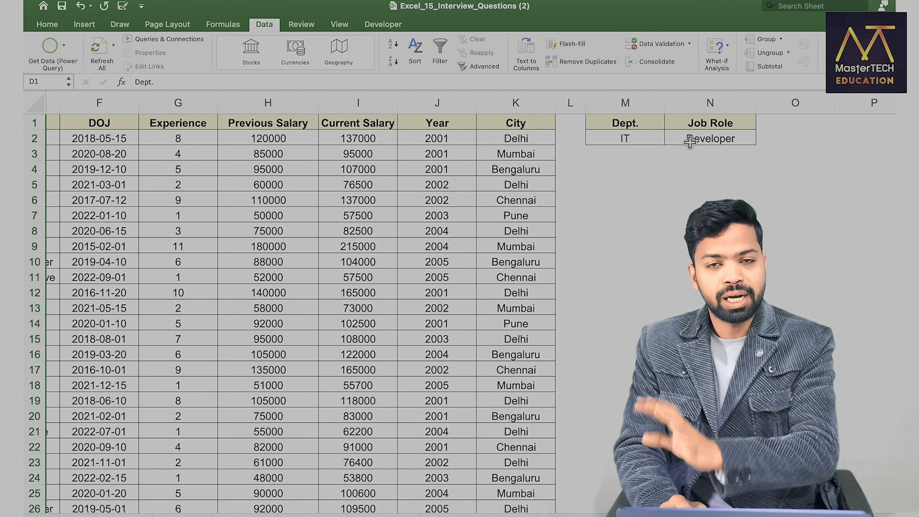
{"action": "left_click", "coordinate": [535, 229]}
{"action": "key", "text": "super+a"}
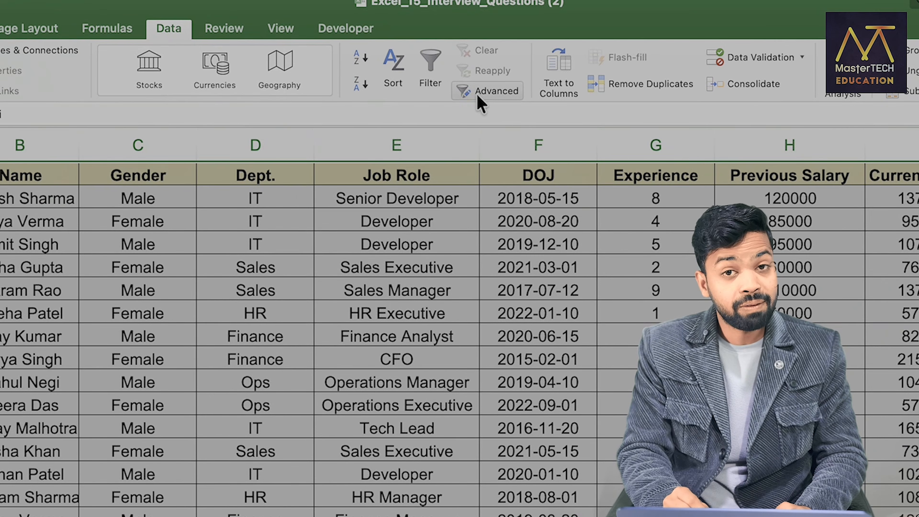
{"action": "left_click", "coordinate": [476, 93]}
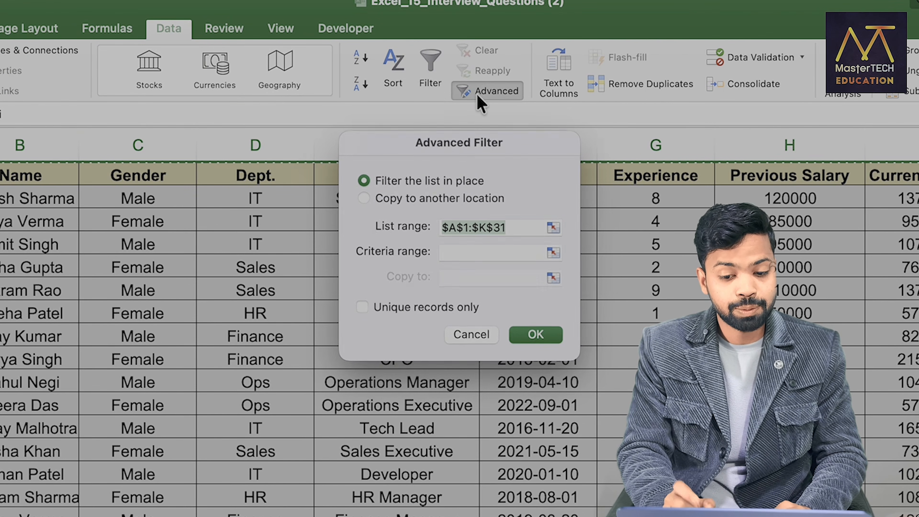
{"action": "scroll", "coordinate": [179, 330], "scroll_direction": "right", "scroll_amount": 10}
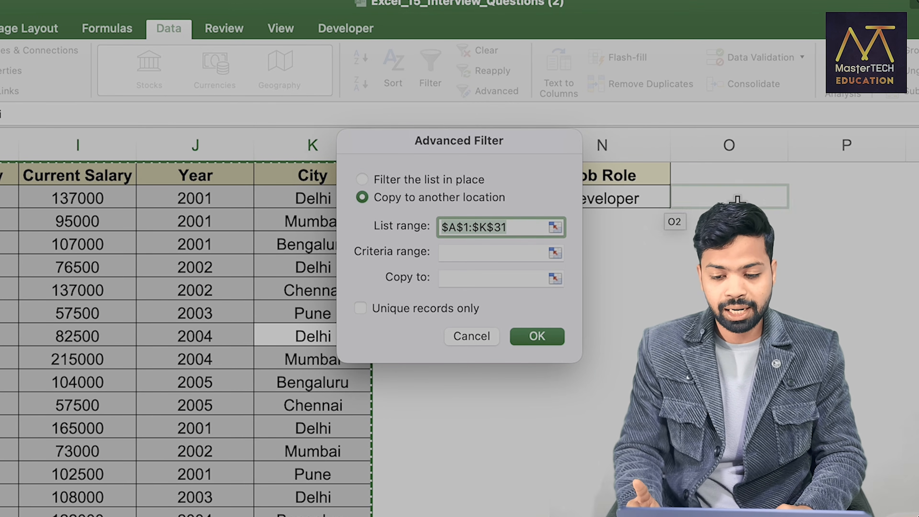
{"action": "left_click", "coordinate": [844, 178]}
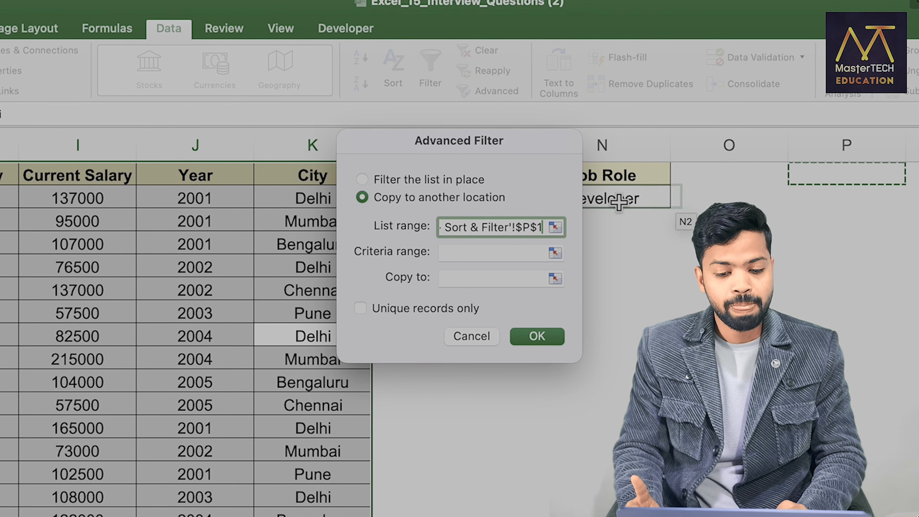
{"action": "left_click", "coordinate": [457, 254]}
{"action": "left_click_drag", "start_coordinate": [385, 156], "coordinate": [86, 139]}
{"action": "left_click_drag", "start_coordinate": [463, 175], "coordinate": [568, 203]}
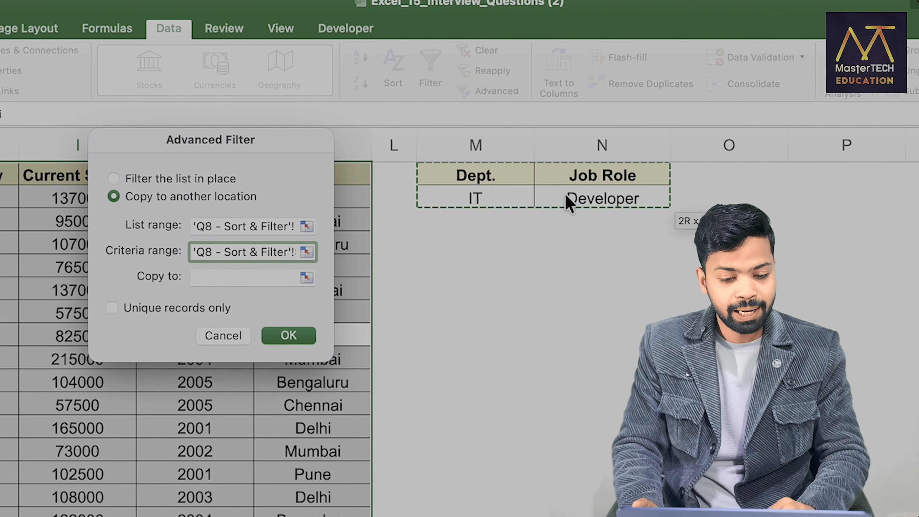
{"action": "left_click", "coordinate": [215, 280]}
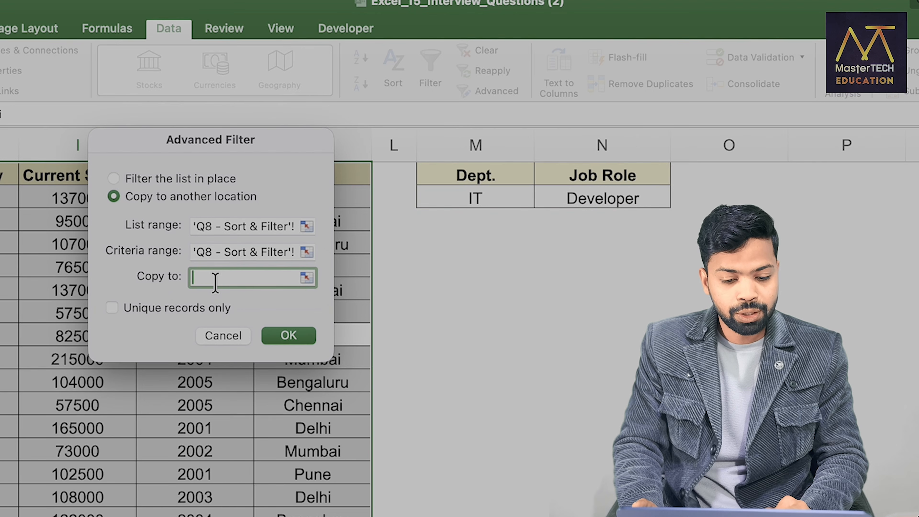
{"action": "left_click", "coordinate": [836, 171]}
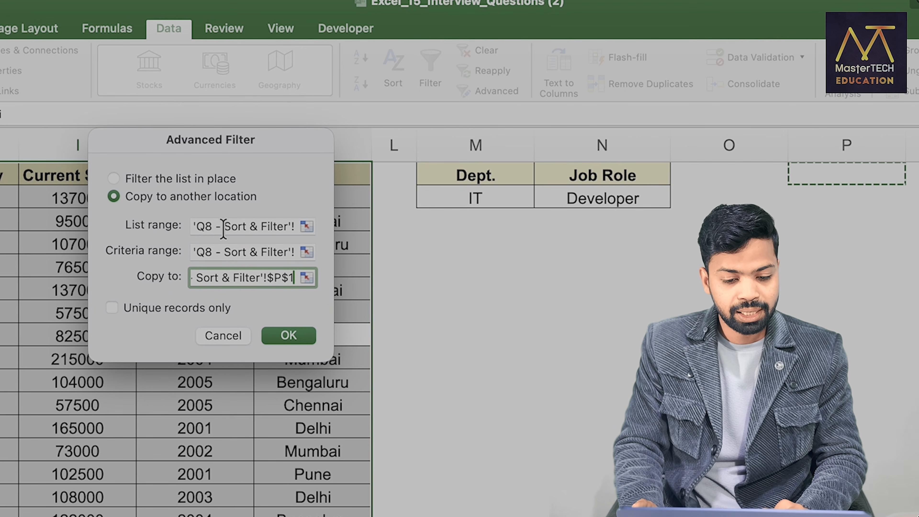
{"action": "left_click", "coordinate": [215, 336]}
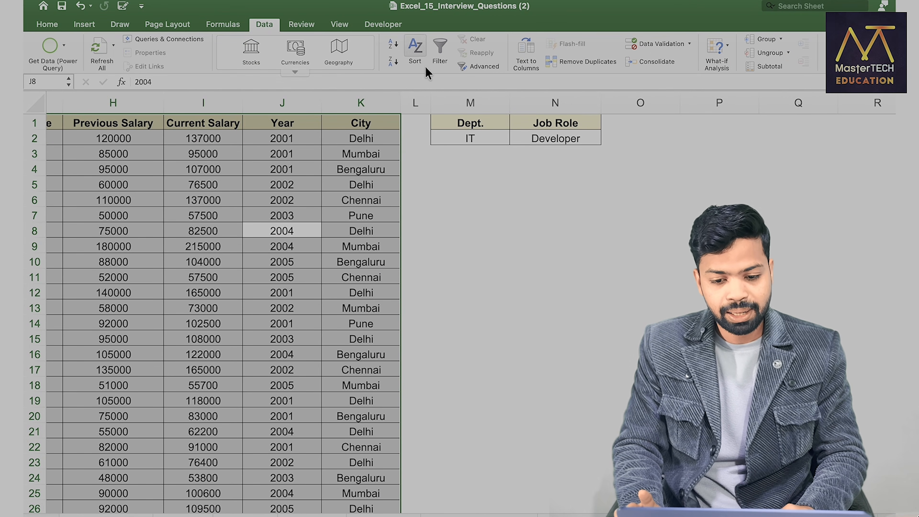
Run an Advanced Filter on $A$1:$K$31 with criteria range M1:N2, copying the matching records to P1.
{"action": "left_click", "coordinate": [469, 66]}
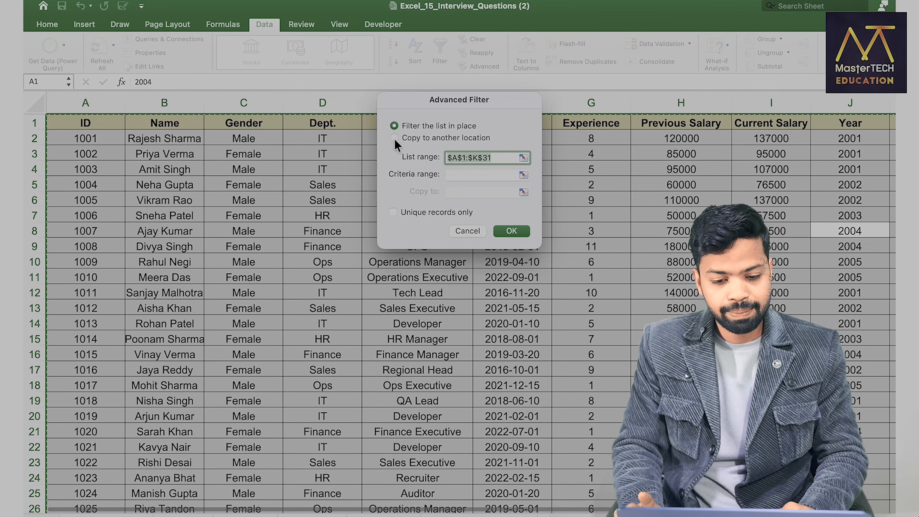
{"action": "scroll", "coordinate": [471, 328], "scroll_direction": "right", "scroll_amount": 10}
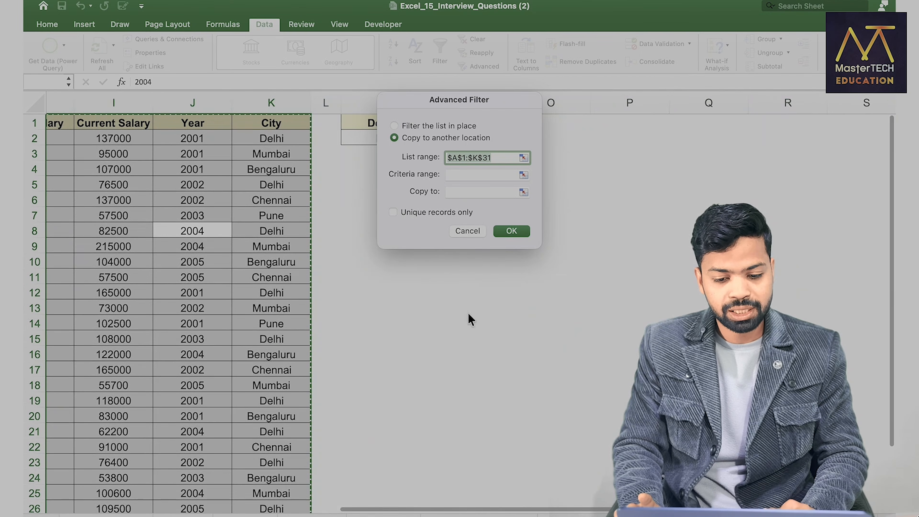
{"action": "left_click_drag", "start_coordinate": [409, 107], "coordinate": [186, 145]}
{"action": "left_click", "coordinate": [231, 210]}
{"action": "left_click_drag", "start_coordinate": [355, 125], "coordinate": [441, 138]}
{"action": "left_click", "coordinate": [242, 238]}
{"action": "left_click", "coordinate": [610, 127]}
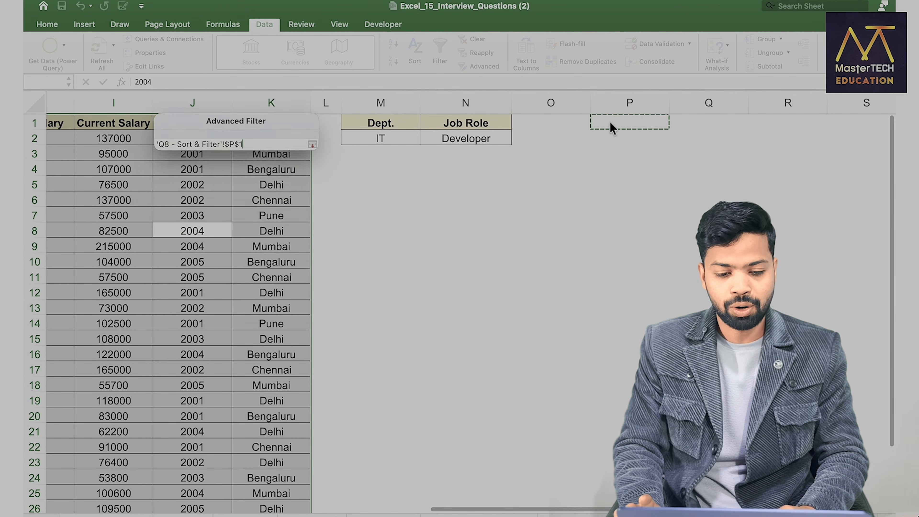
{"action": "left_click", "coordinate": [288, 269]}
Check the Dept. and Job Role columns and the remaining fields of the copied records against the criteria.
{"action": "scroll", "coordinate": [329, 264], "scroll_direction": "right", "scroll_amount": 2}
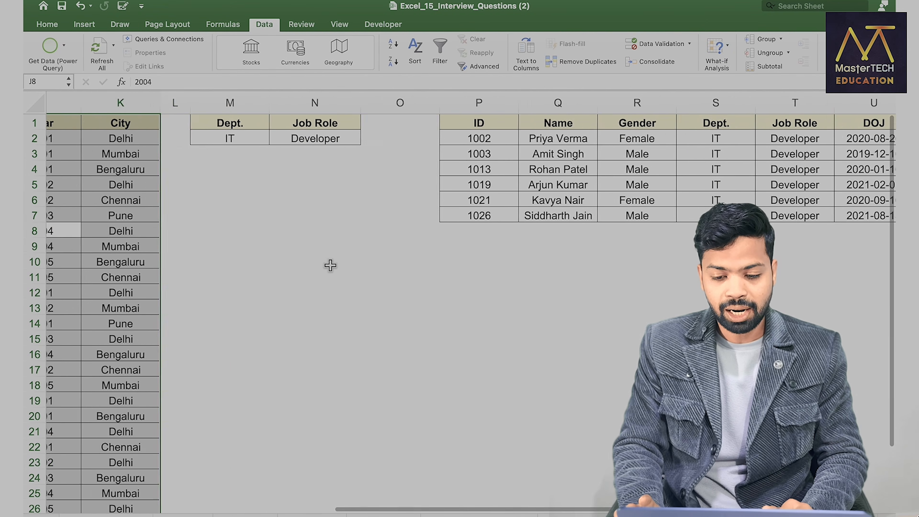
{"action": "scroll", "coordinate": [329, 265], "scroll_direction": "right", "scroll_amount": 3}
{"action": "left_click_drag", "start_coordinate": [494, 126], "coordinate": [580, 215]}
{"action": "scroll", "coordinate": [575, 218], "scroll_direction": "right", "scroll_amount": 5}
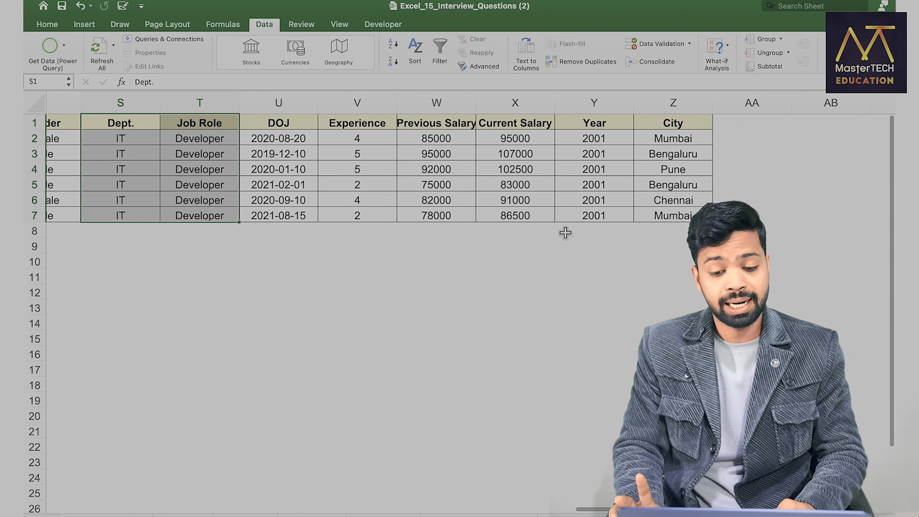
{"action": "scroll", "coordinate": [565, 233], "scroll_direction": "left", "scroll_amount": 10}
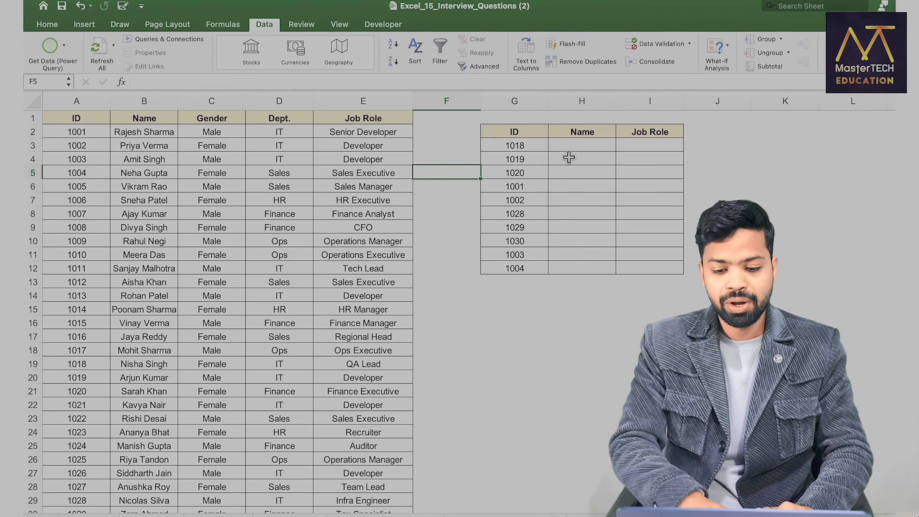
{"action": "left_click", "coordinate": [571, 145]}
{"action": "type", "text": "=CLEAN("}
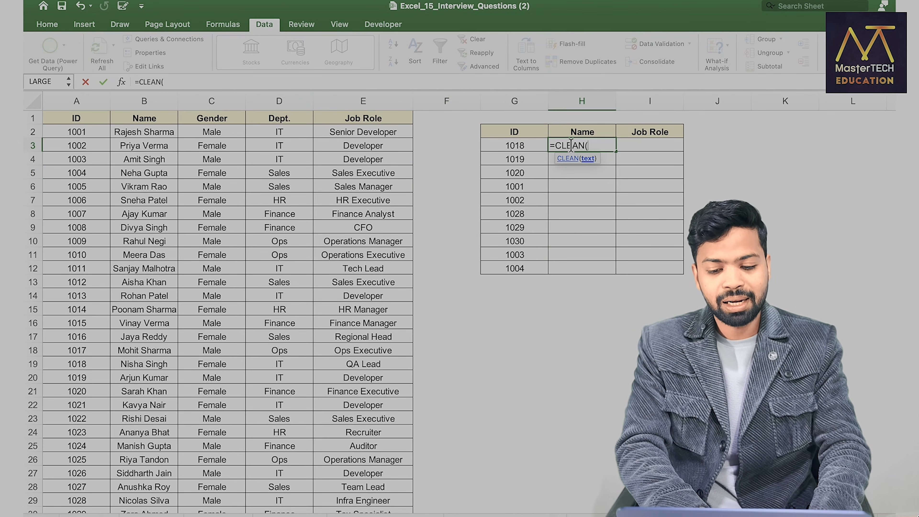
{"action": "key", "text": "Escape"}
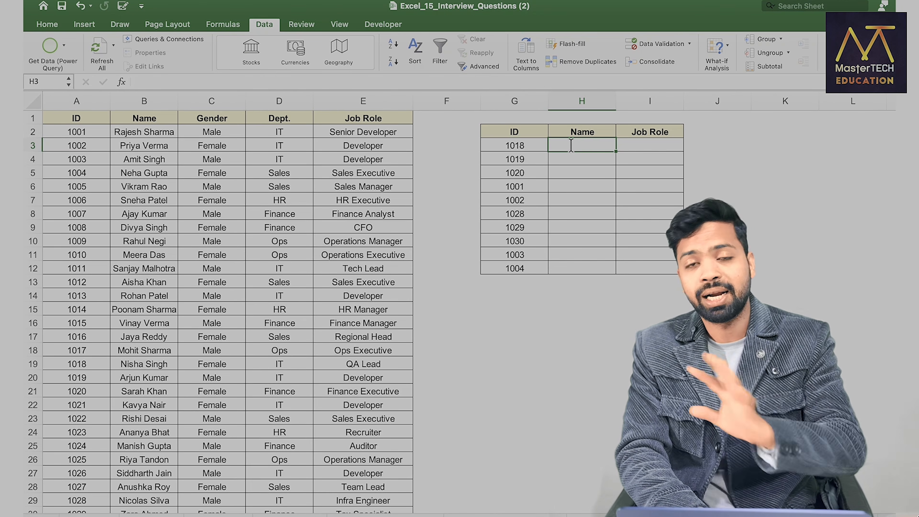
Select the whole employee table in columns A to E and name the range data.
{"action": "scroll", "coordinate": [384, 217], "scroll_direction": "left", "scroll_amount": 1}
{"action": "left_click", "coordinate": [263, 205]}
{"action": "key", "text": "super+a"}
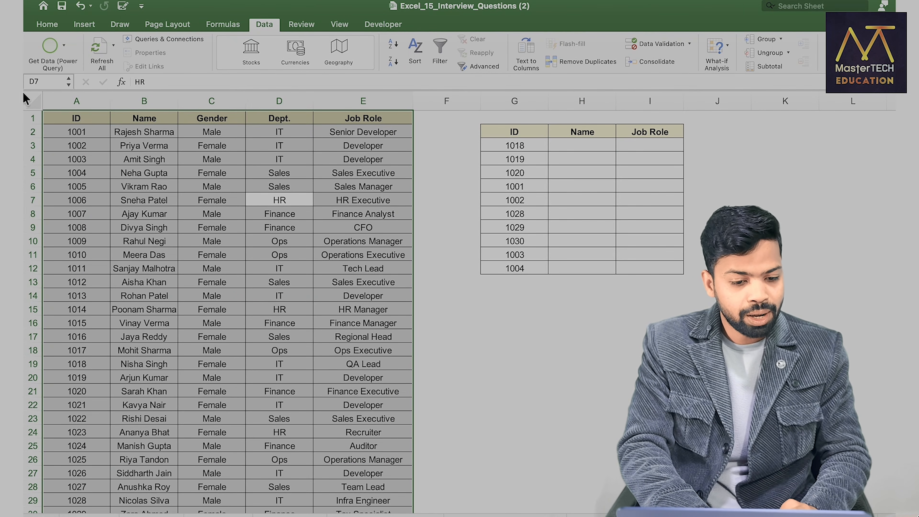
{"action": "left_click", "coordinate": [43, 85]}
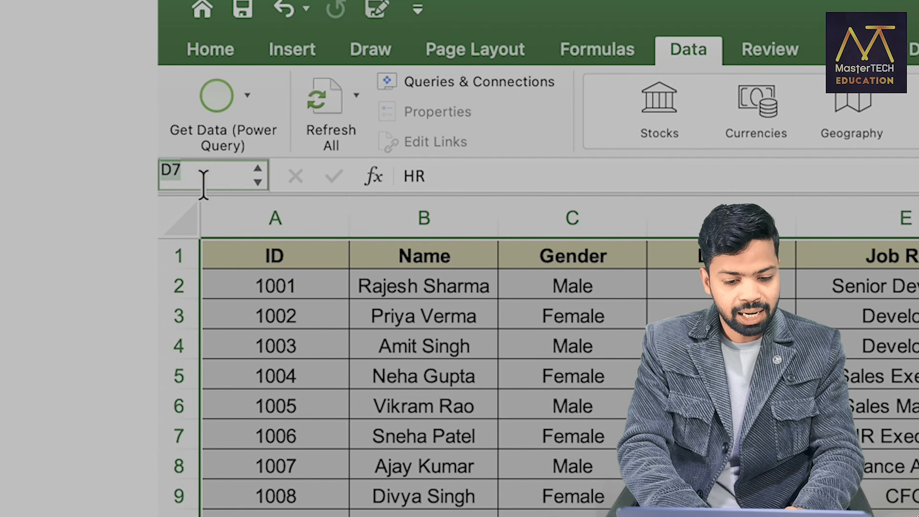
{"action": "type", "text": "data"}
{"action": "key", "text": "Return"}
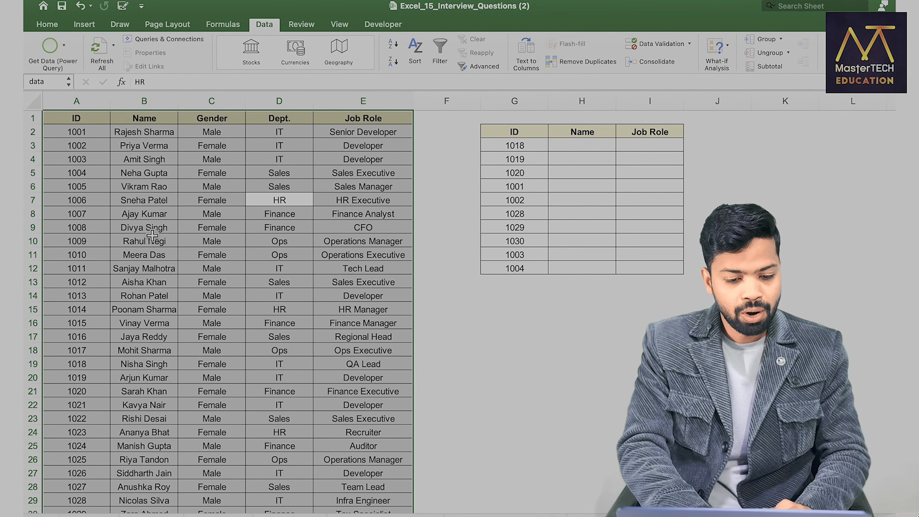
Check which cells the data name covers by referencing =data in G16, leaving the cell empty.
{"action": "left_click", "coordinate": [505, 319]}
{"action": "type", "text": "=data"}
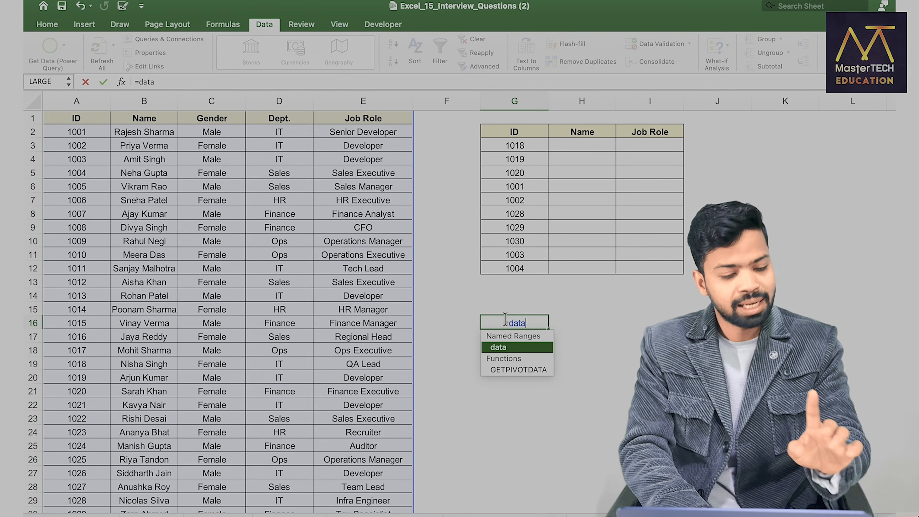
{"action": "key", "text": "Escape"}
{"action": "left_click", "coordinate": [572, 145]}
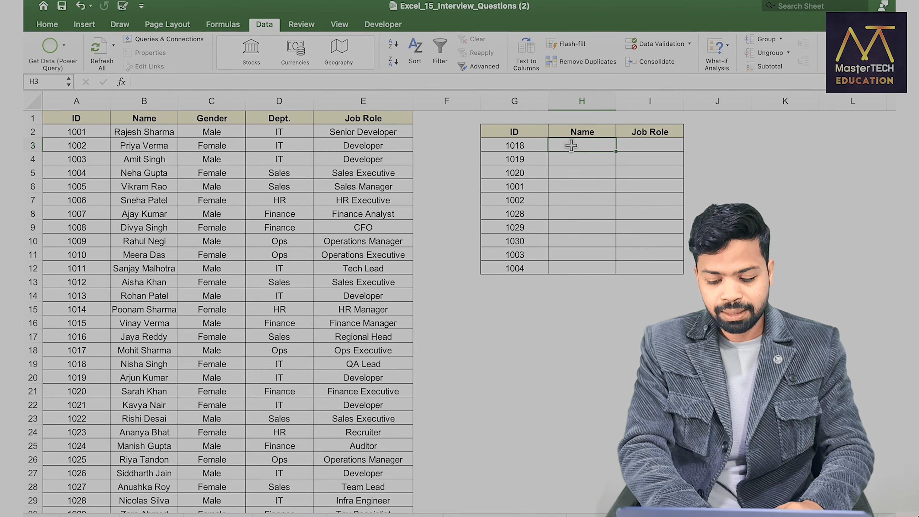
{"action": "type", "text": "=vl"}
{"action": "key", "text": "Tab"}
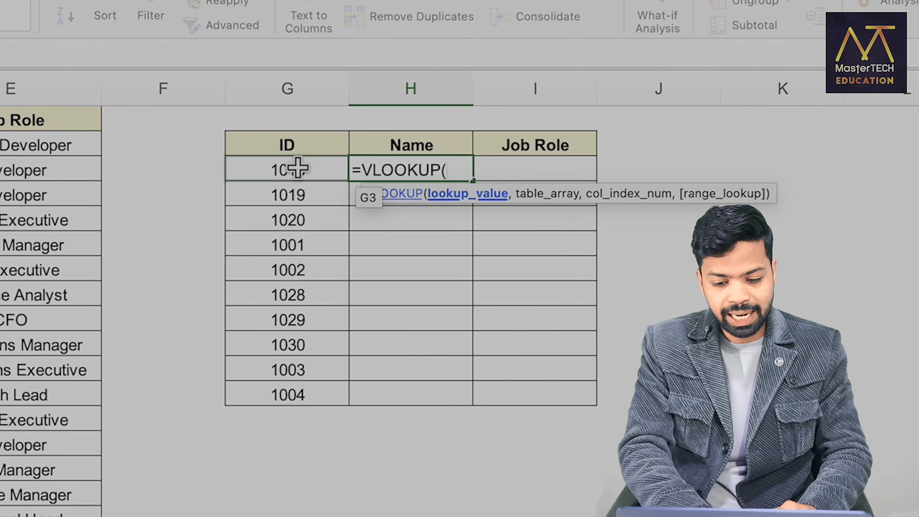
{"action": "left_click", "coordinate": [519, 145]}
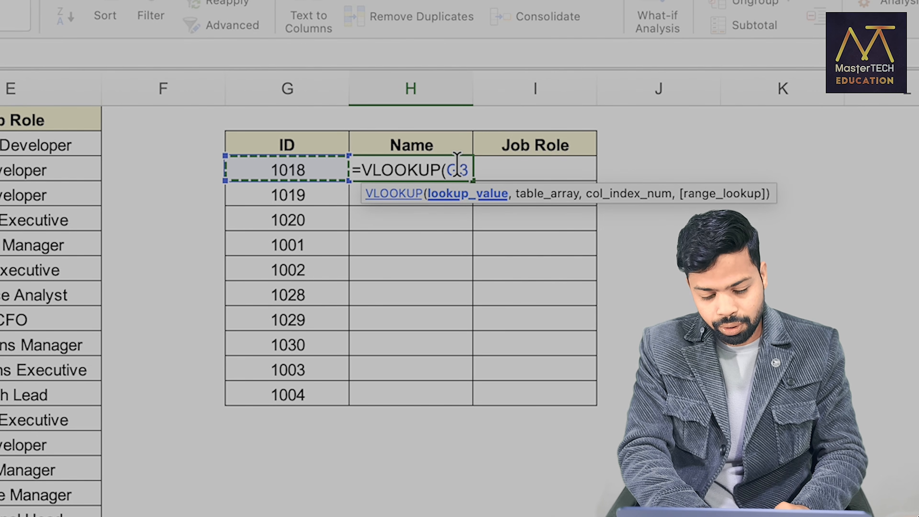
{"action": "left_click", "coordinate": [447, 167]}
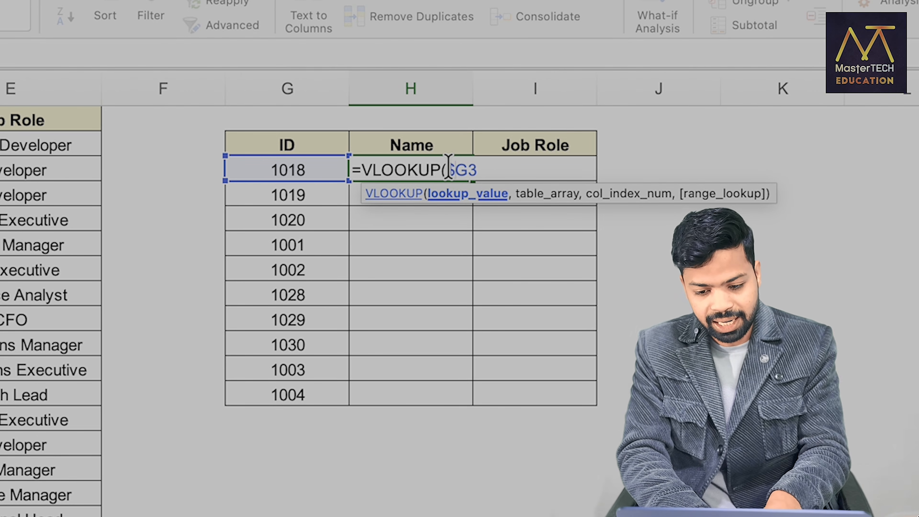
{"action": "type", "text": "$"}
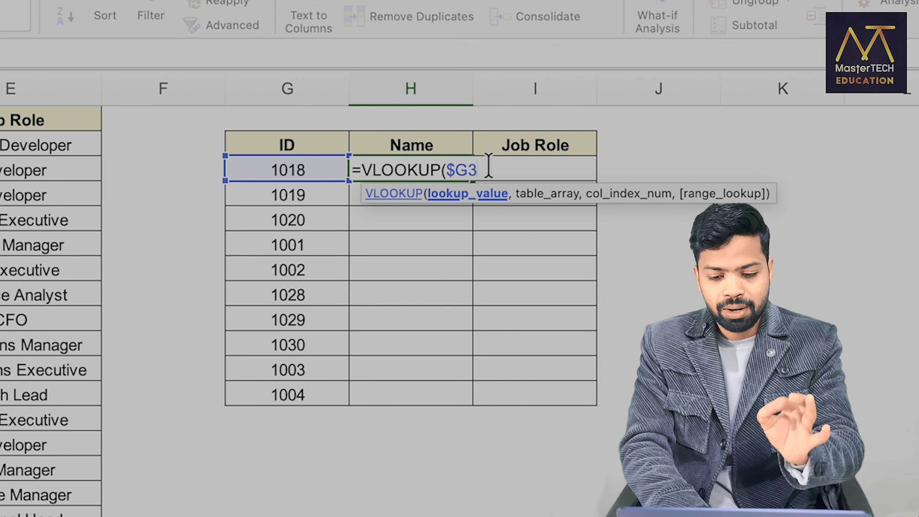
{"action": "type", "text": ","}
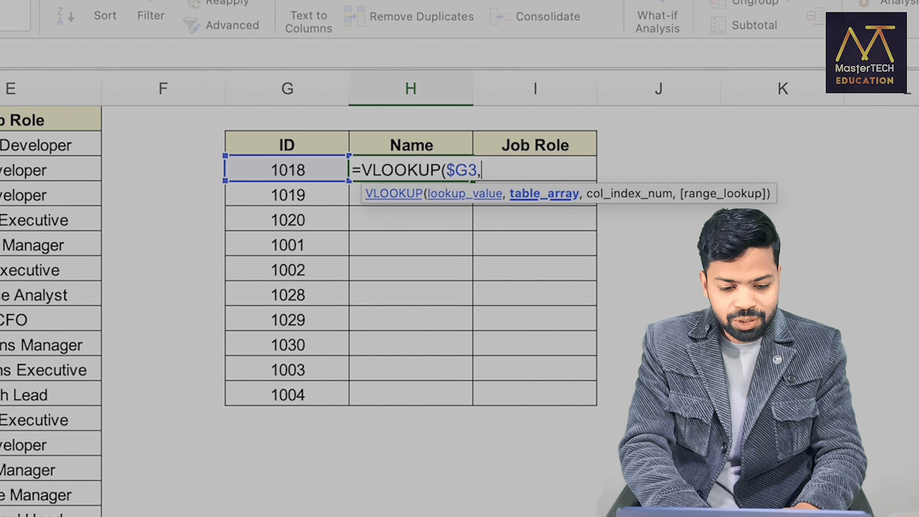
{"action": "type", "text": "data"}
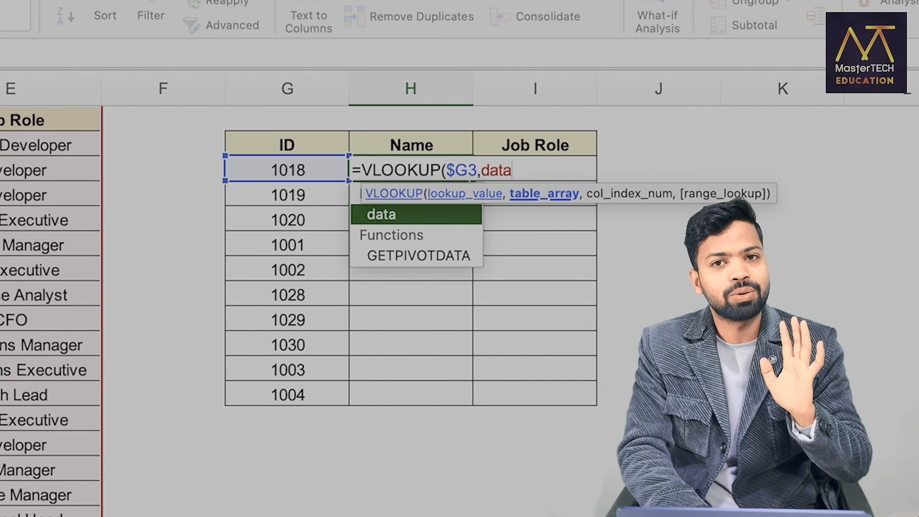
{"action": "type", "text": ","}
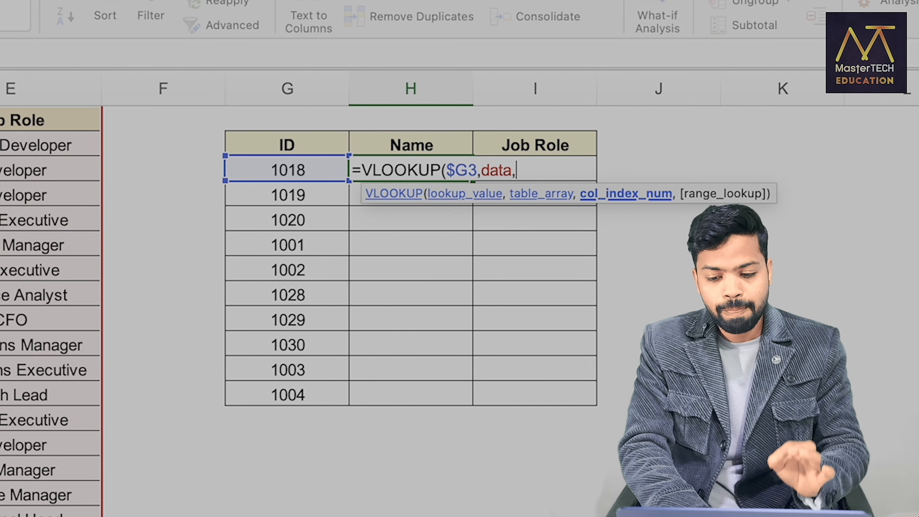
{"action": "type", "text": "mat"}
{"action": "key", "text": "Tab"}
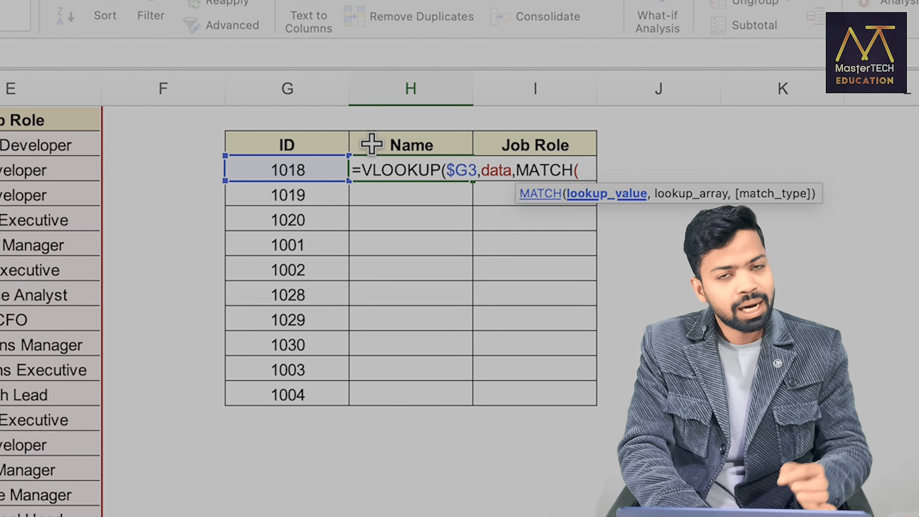
{"action": "key", "text": "Escape"}
Look up the Name for the first ID in H3 with =VLOOKUP(G3,data,2,0).
{"action": "type", "text": "=vl"}
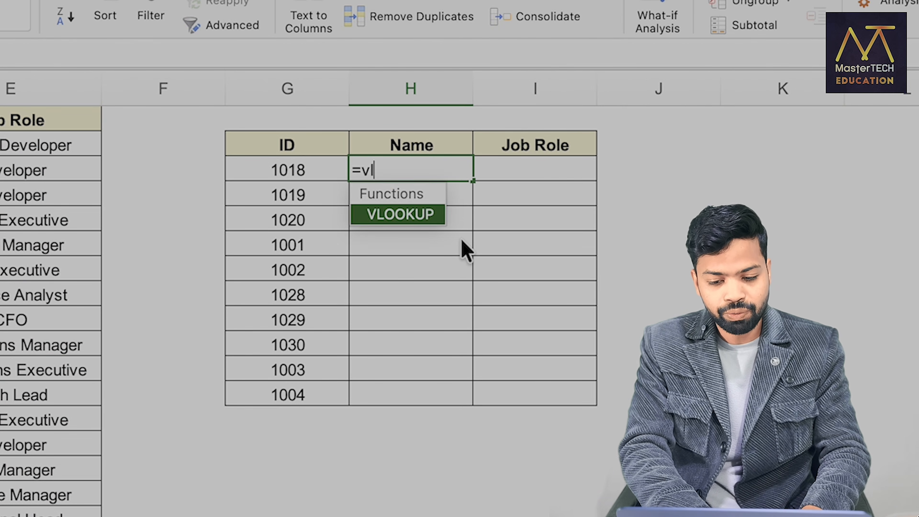
{"action": "key", "text": "Tab"}
{"action": "left_click", "coordinate": [303, 169]}
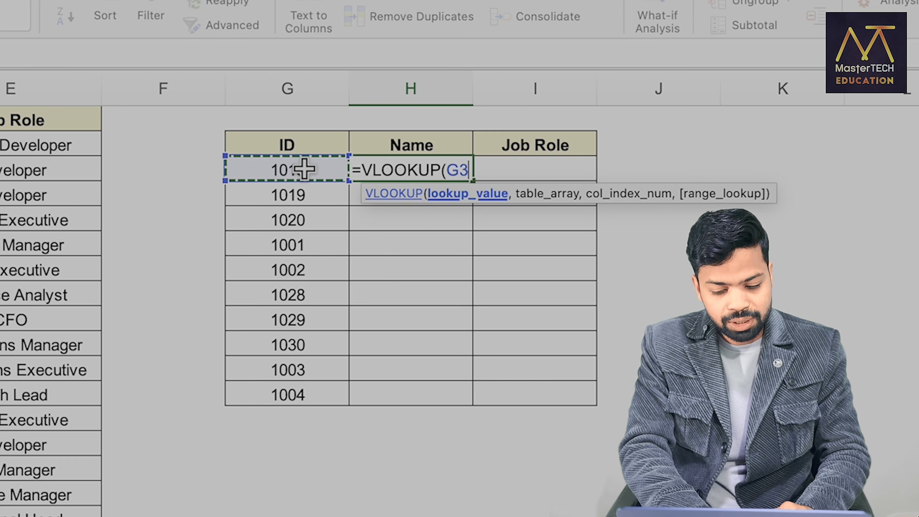
{"action": "type", "text": ",data,2"}
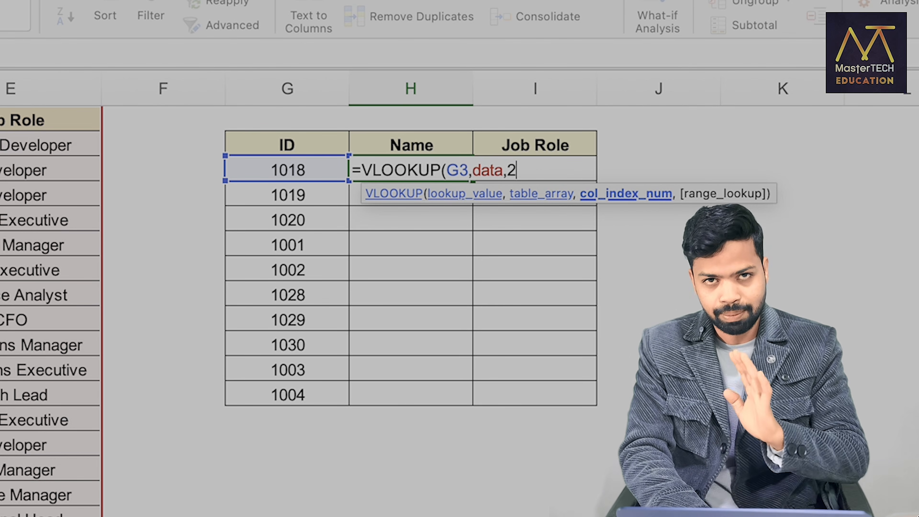
{"action": "type", "text": ",0"}
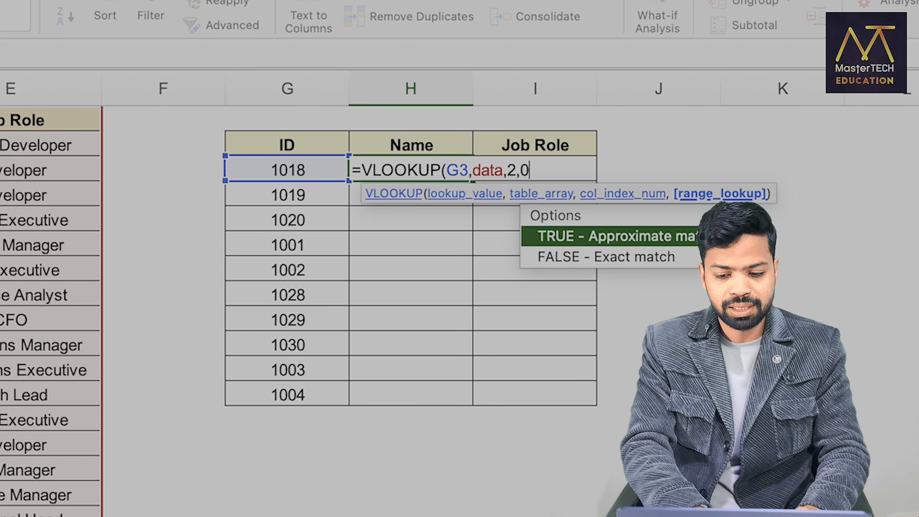
{"action": "type", "text": ")"}
{"action": "key", "text": "Return"}
Fill the Name lookup from H3 down through H12.
{"action": "key", "text": "Up"}
{"action": "key", "text": "shift+Down"}
{"action": "key", "text": "shift+Down"}
{"action": "key", "text": "shift+Down"}
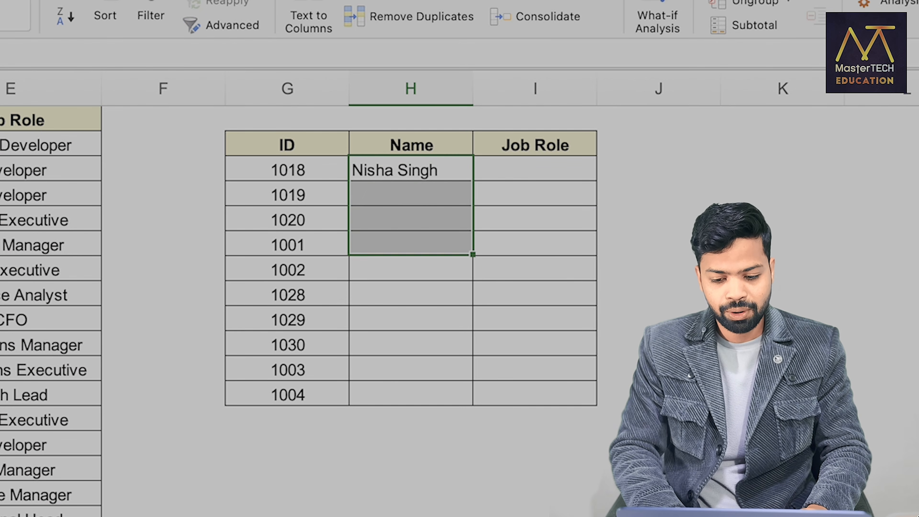
{"action": "key", "text": "shift+Down"}
{"action": "key", "text": "shift+Down"}
{"action": "key", "text": "shift+Down"}
{"action": "key", "text": "shift+Down"}
{"action": "key", "text": "shift+Down"}
{"action": "key", "text": "shift+Down"}
{"action": "key", "text": "ctrl+d"}
Look up the Job Role for the first ID in I3 with =VLOOKUP(G3,data,5,0).
{"action": "key", "text": "Right"}
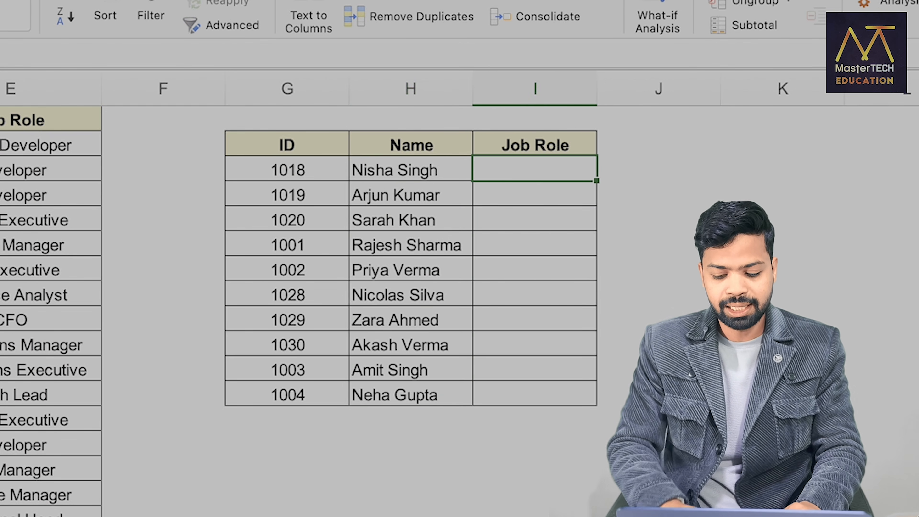
{"action": "type", "text": "=vl"}
{"action": "key", "text": "Tab"}
{"action": "left_click", "coordinate": [244, 167]}
{"action": "type", "text": ",data,"}
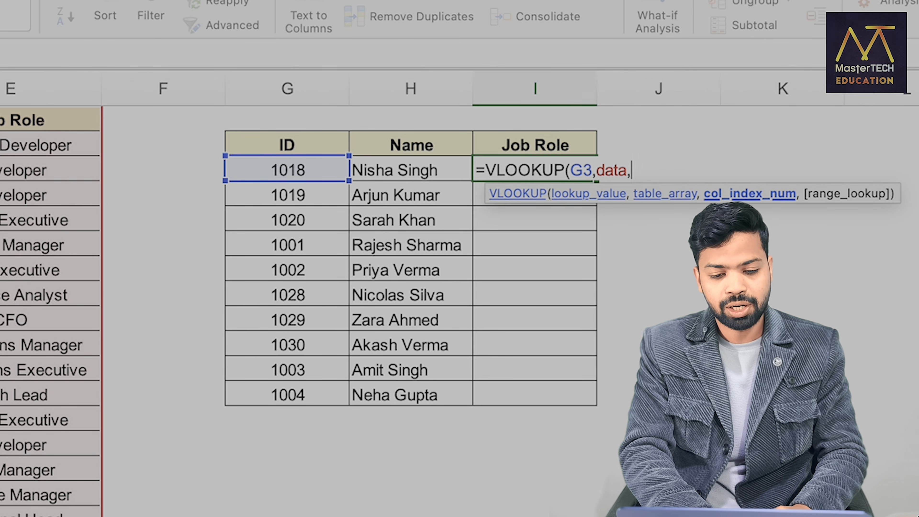
{"action": "type", "text": "5,0)"}
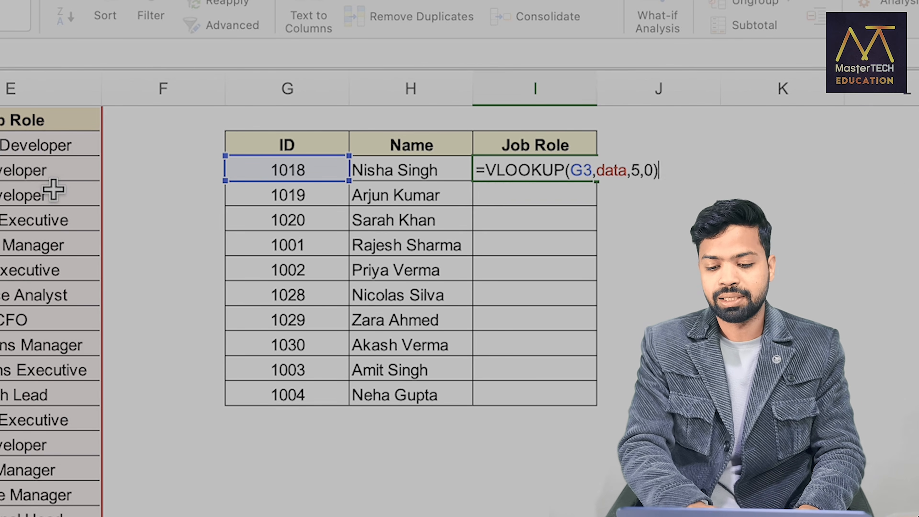
{"action": "key", "text": "Return"}
Fill the Job Role lookup from I3 down through I12.
{"action": "key", "text": "Up"}
{"action": "key", "text": "shift+Down"}
{"action": "key", "text": "shift+Down"}
{"action": "key", "text": "shift+Down"}
{"action": "key", "text": "shift+Down"}
{"action": "key", "text": "shift+Down"}
{"action": "key", "text": "shift+Down"}
{"action": "key", "text": "shift+Down"}
{"action": "key", "text": "shift+Down"}
{"action": "key", "text": "shift+Down"}
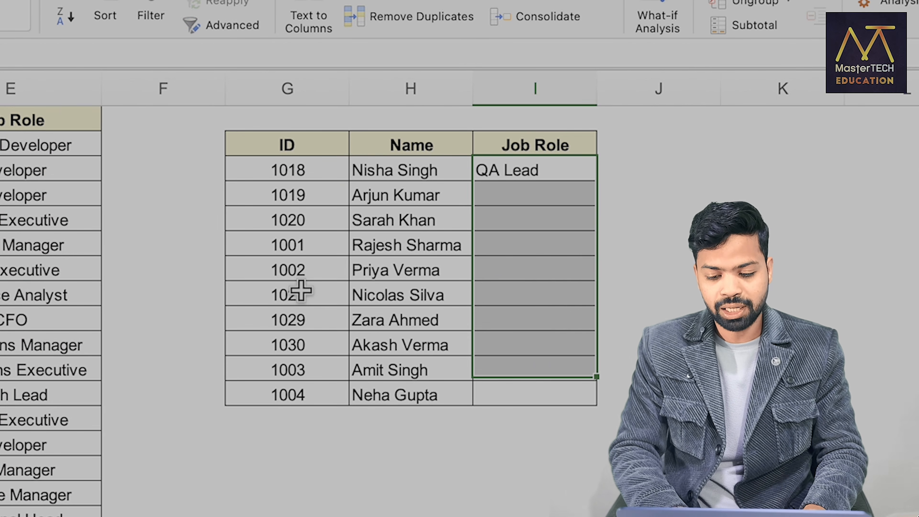
{"action": "key", "text": "ctrl+d"}
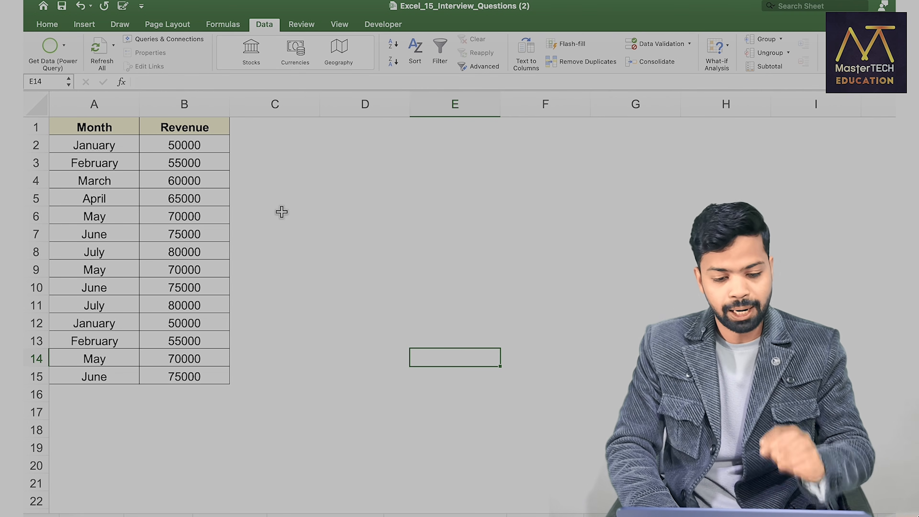
On the Month and Revenue sheet, copy the whole table A1:B15 and paste the duplicate at E1.
{"action": "left_click", "coordinate": [102, 145]}
{"action": "left_click", "coordinate": [111, 131]}
{"action": "key", "text": "super+shift+Down"}
{"action": "key", "text": "super+shift+Right"}
{"action": "key", "text": "super+c"}
{"action": "left_click", "coordinate": [456, 131]}
{"action": "key", "text": "super+v"}
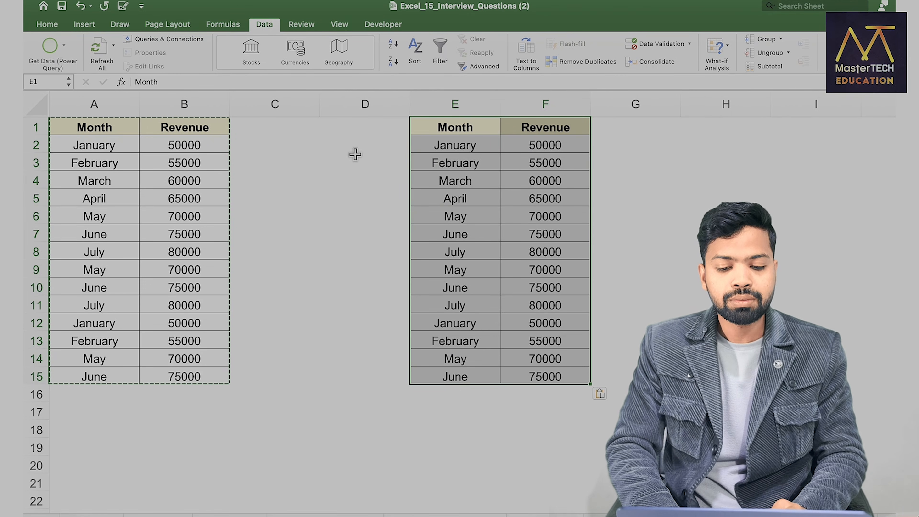
{"action": "left_click", "coordinate": [277, 133]}
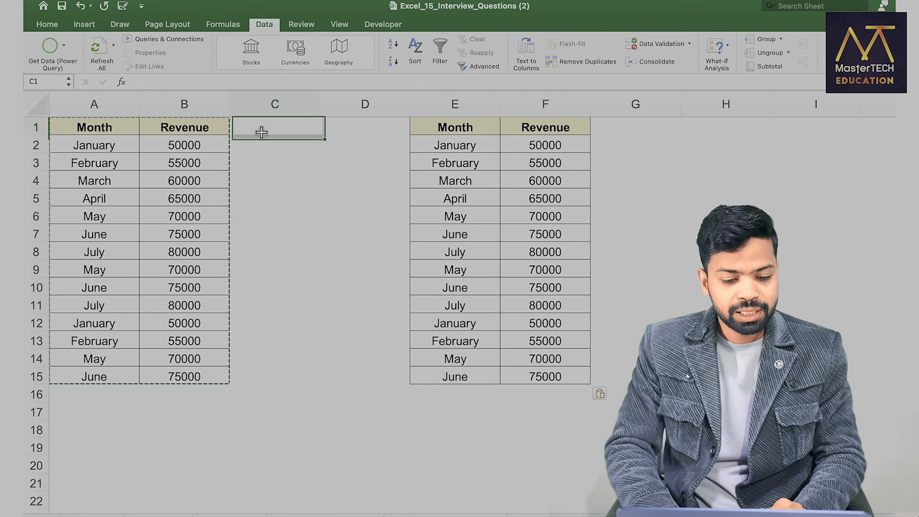
Remove duplicates from the original table in A1:B15, with headers and both Month and Revenue included, and compare it with the copy.
{"action": "left_click", "coordinate": [115, 127]}
{"action": "key", "text": "shift+Right"}
{"action": "key", "text": "super+shift+Down"}
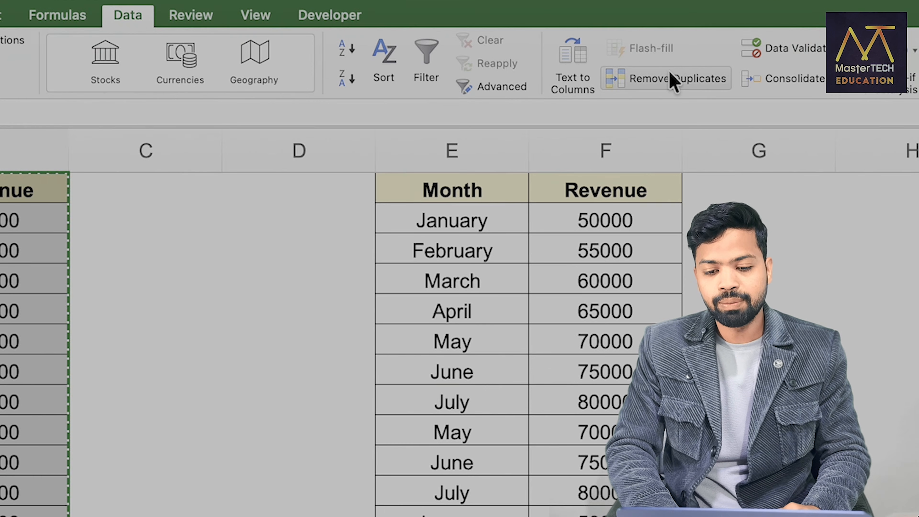
{"action": "left_click", "coordinate": [672, 79]}
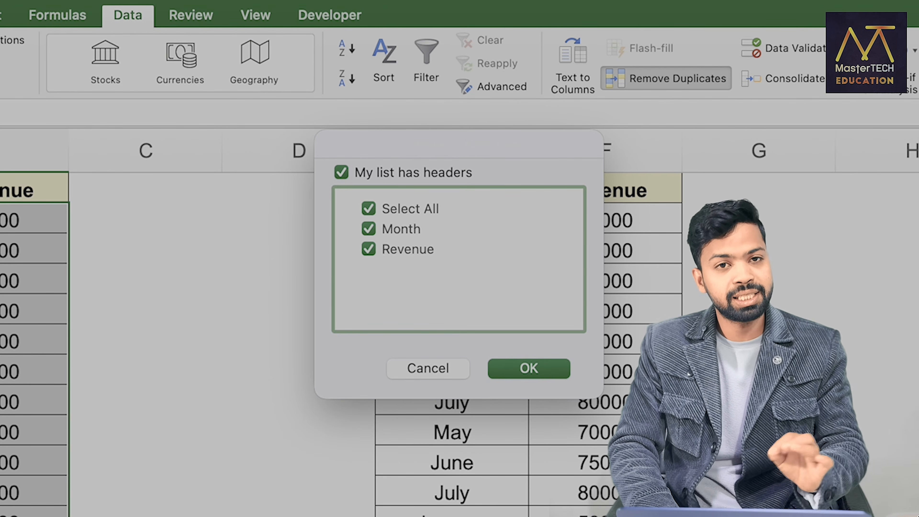
{"action": "left_click", "coordinate": [369, 209]}
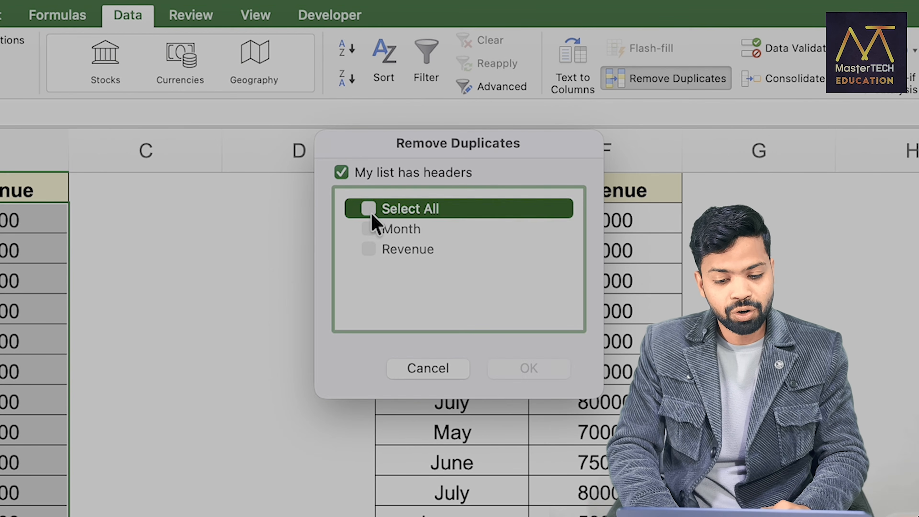
{"action": "left_click", "coordinate": [370, 226]}
{"action": "left_click", "coordinate": [369, 209]}
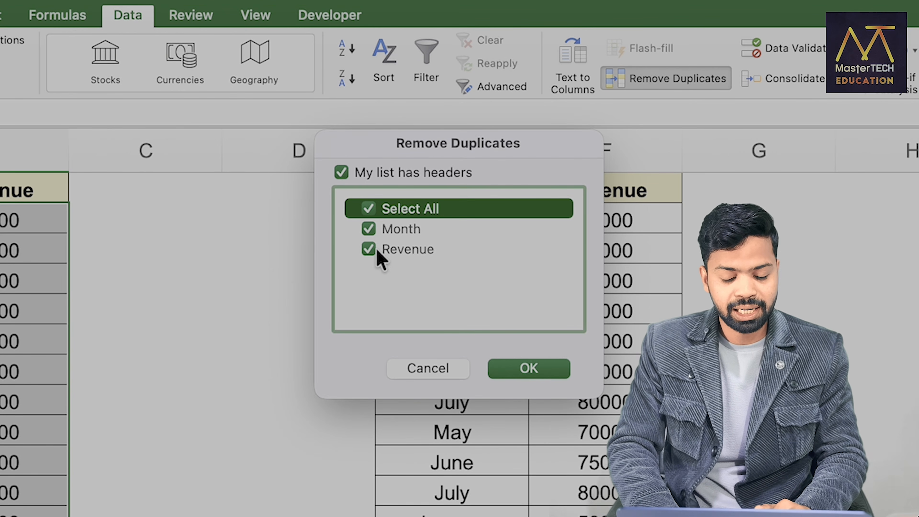
{"action": "left_click", "coordinate": [523, 373]}
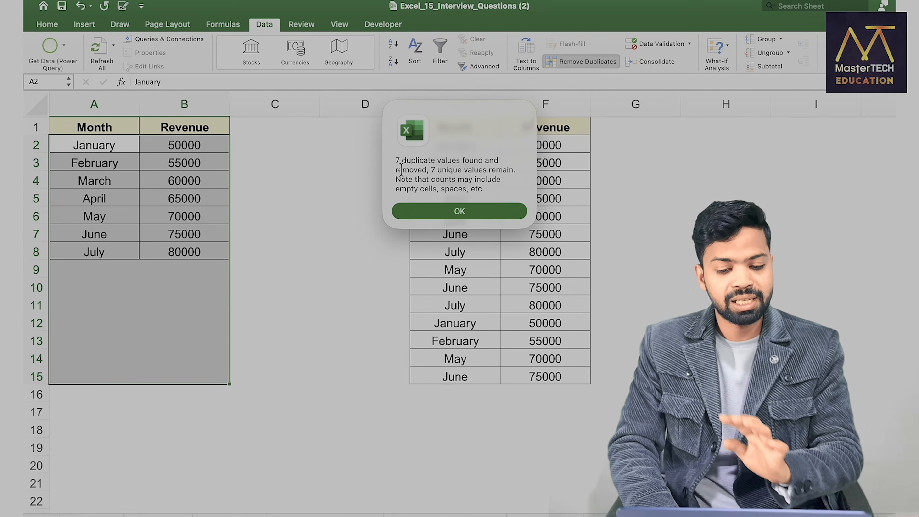
{"action": "left_click", "coordinate": [421, 211]}
{"action": "left_click", "coordinate": [143, 181]}
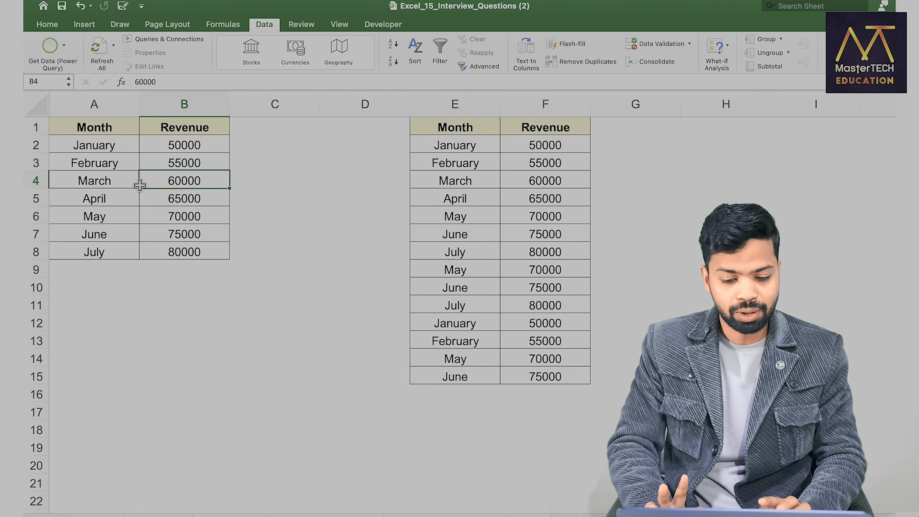
{"action": "left_click", "coordinate": [431, 151]}
{"action": "left_click", "coordinate": [444, 331]}
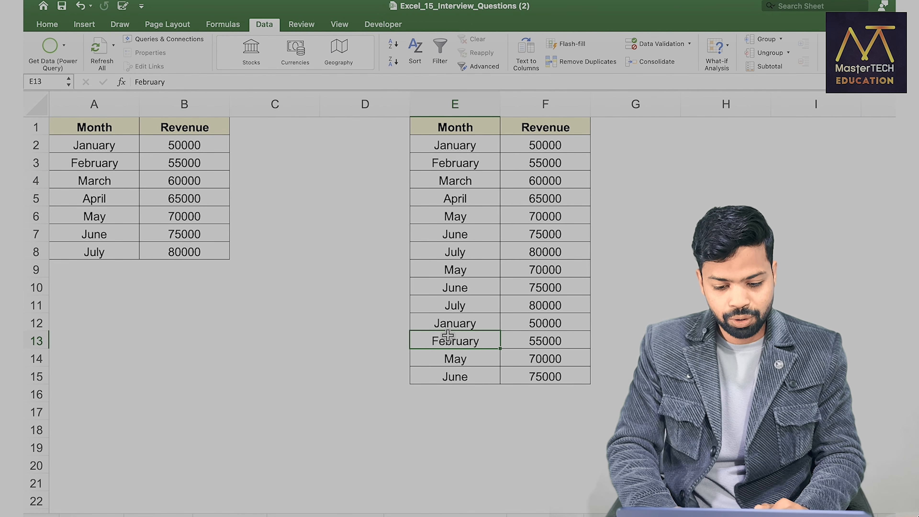
Add a Status column header in G1 beside the copied table.
{"action": "left_click", "coordinate": [622, 130]}
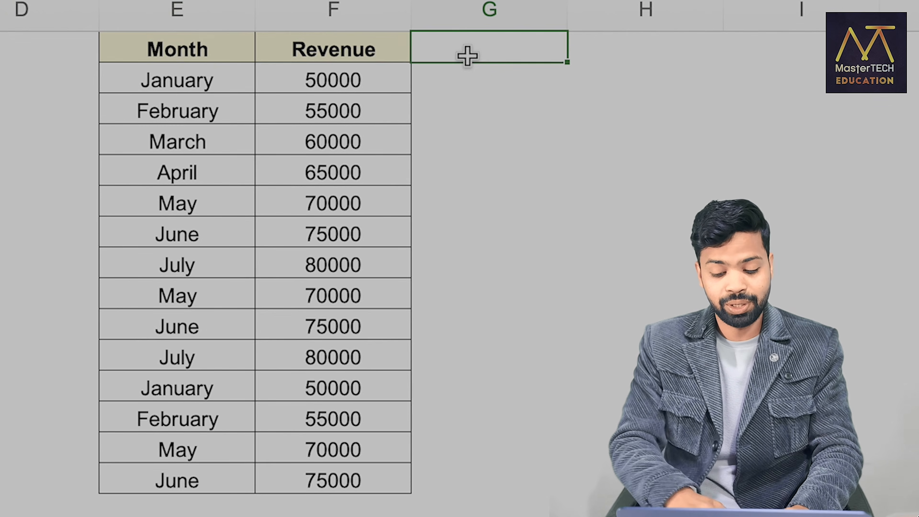
{"action": "type", "text": "Stau"}
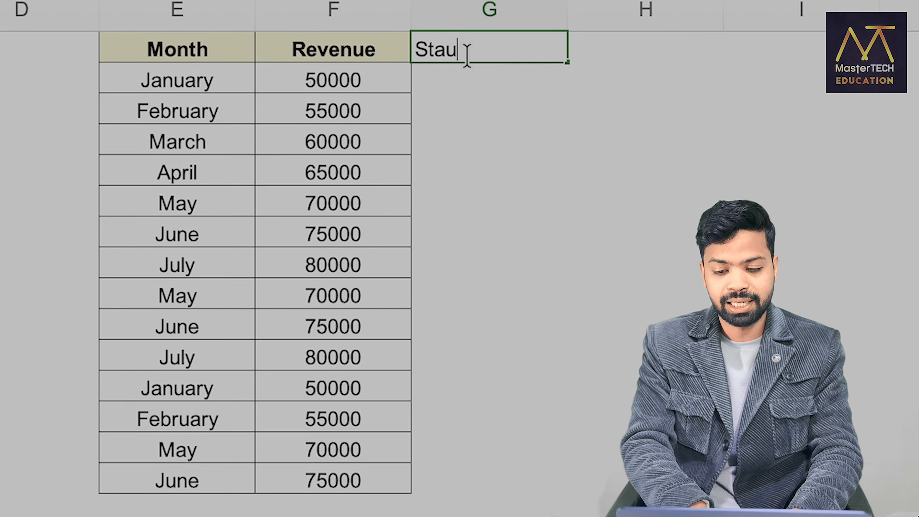
{"action": "key", "text": "BackSpace"}
{"action": "type", "text": "tus"}
{"action": "key", "text": "Return"}
In G2, begin an IF formula whose test uses COUNTIF over the expanding Month range $E$2:E2.
{"action": "type", "text": "=f"}
{"action": "key", "text": "BackSpace"}
{"action": "type", "text": "IF("}
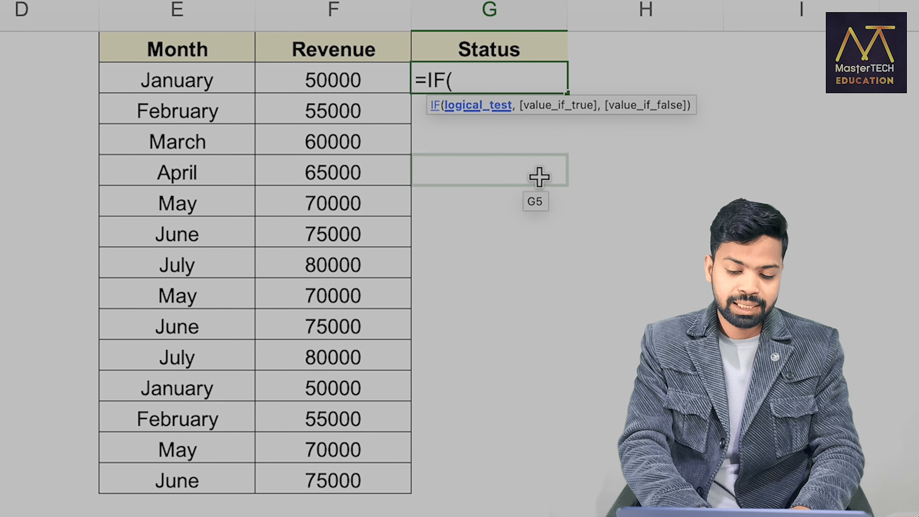
{"action": "type", "text": "Countif("}
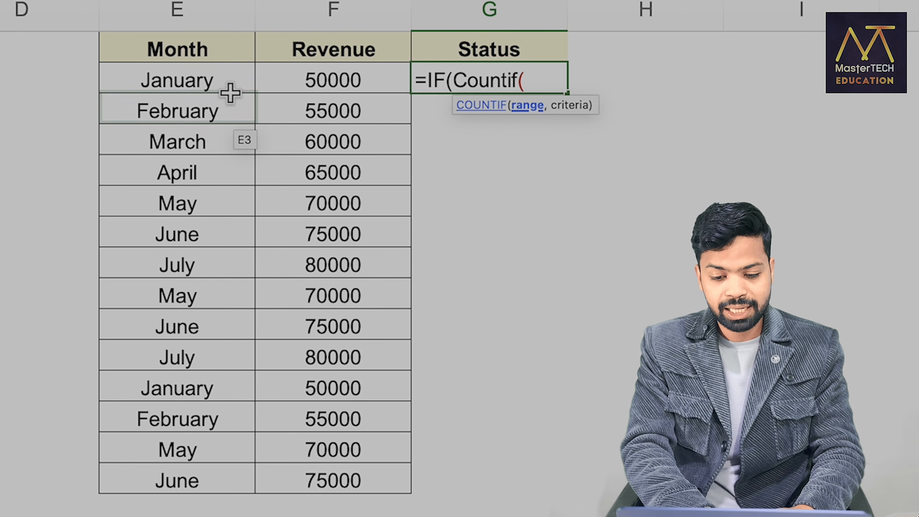
{"action": "left_click", "coordinate": [217, 83]}
{"action": "type", "text": ":"}
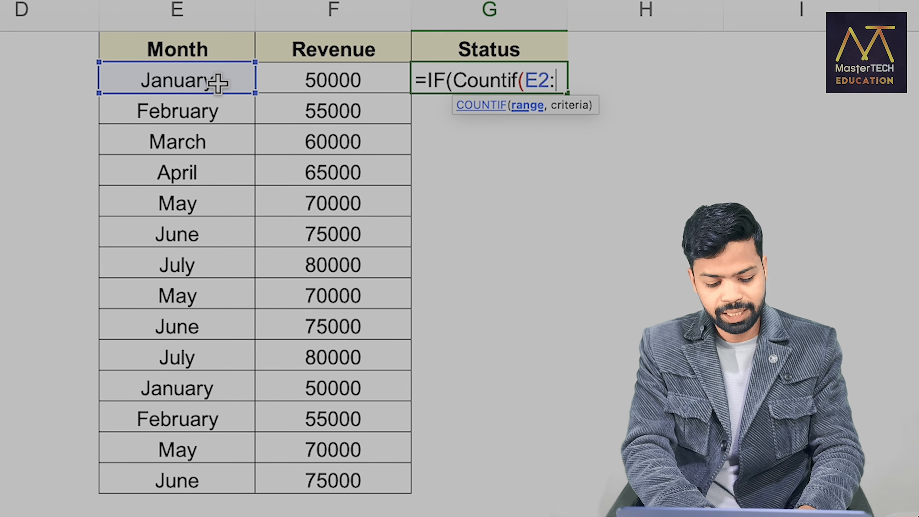
{"action": "type", "text": "e2"}
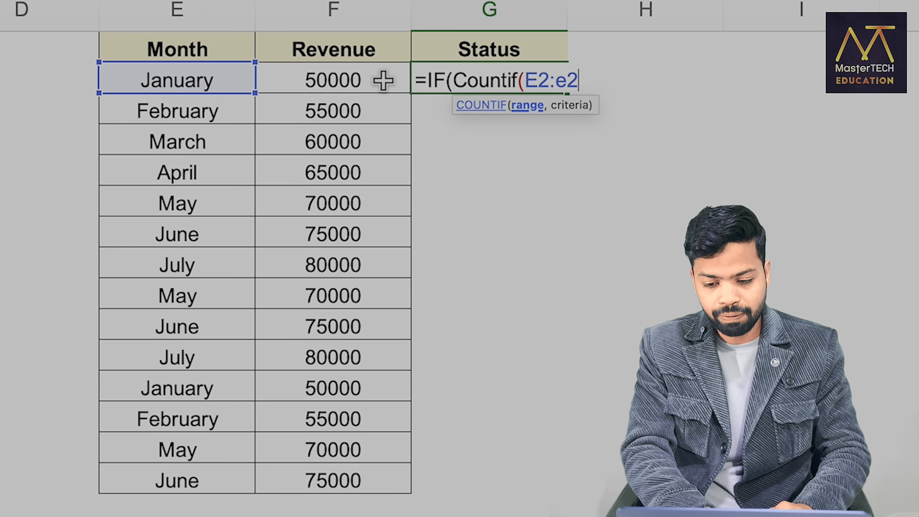
{"action": "left_click", "coordinate": [537, 81]}
{"action": "key", "text": "F4"}
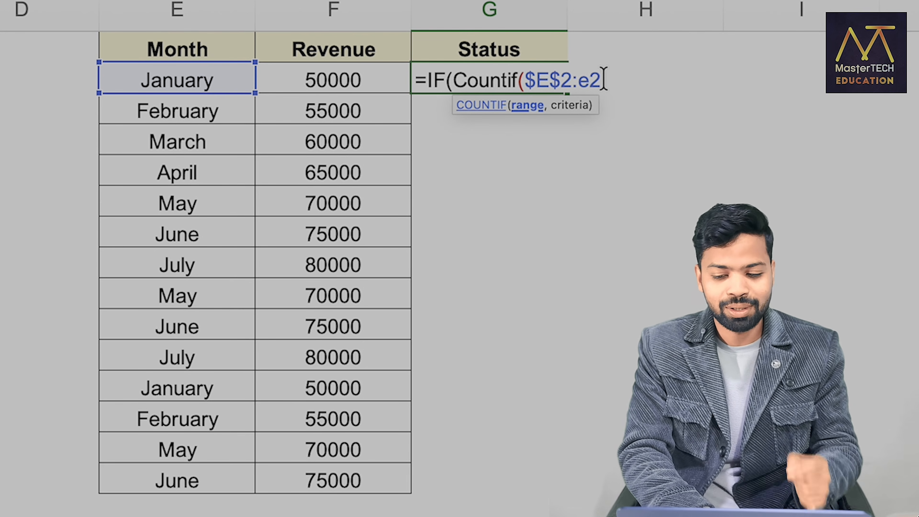
Complete the G2 formula with criterion E2, returning "Unique" when the count equals 1 and "Duplicate" otherwise.
{"action": "type", "text": ","}
{"action": "left_click", "coordinate": [233, 85]}
{"action": "type", "text": ")=1"}
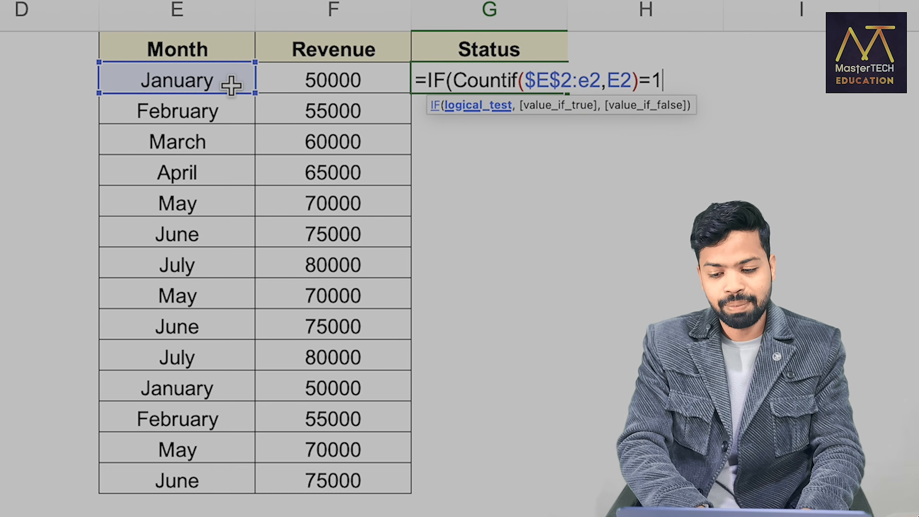
{"action": "type", "text": ",\"Unqi"}
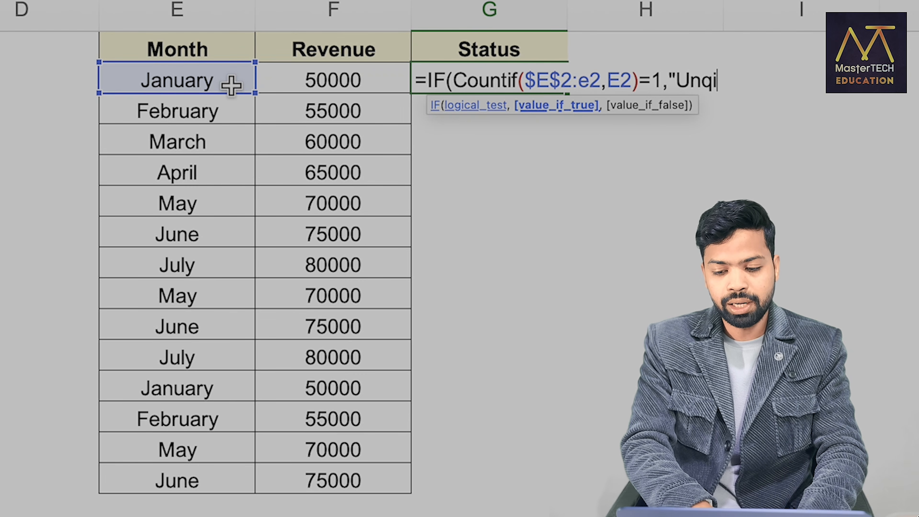
{"action": "key", "text": "BackSpace"}
{"action": "key", "text": "BackSpace"}
{"action": "type", "text": "in"}
{"action": "key", "text": "BackSpace"}
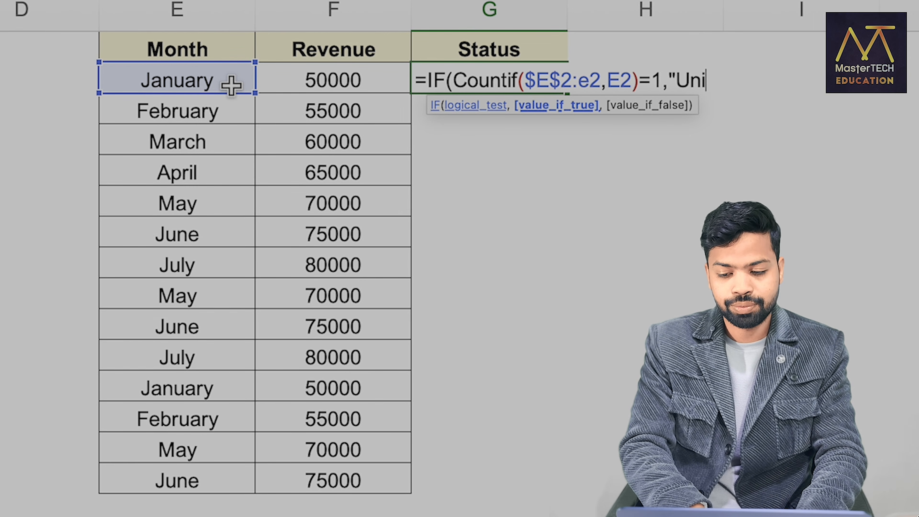
{"action": "type", "text": "que\",\"Dup"}
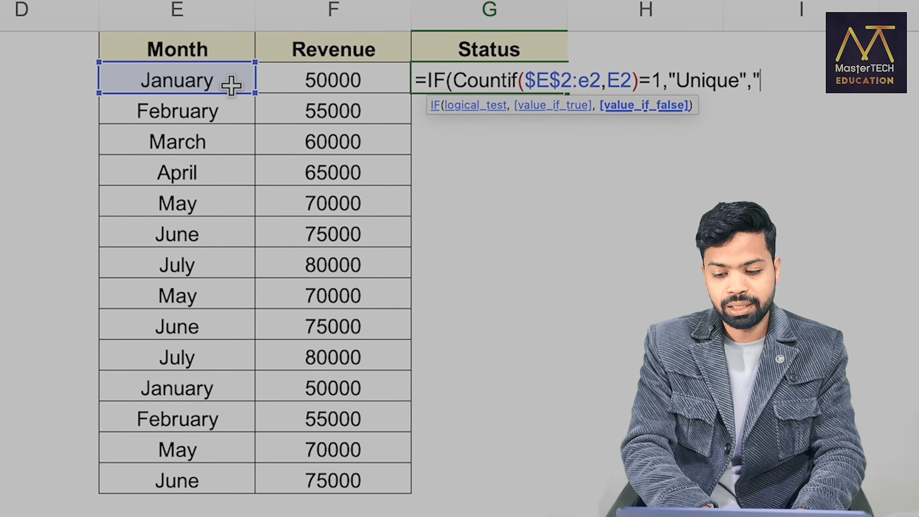
{"action": "type", "text": "licate\")"}
{"action": "key", "text": "Return"}
Fill the Status formula from G2 down through G15 and review the rows flagged as unique and duplicate.
{"action": "key", "text": "Up"}
{"action": "key", "text": "shift+Down"}
{"action": "key", "text": "shift+Down"}
{"action": "key", "text": "shift+Down"}
{"action": "key", "text": "shift+Down"}
{"action": "key", "text": "shift+Down"}
{"action": "key", "text": "shift+Down"}
{"action": "key", "text": "shift+Down"}
{"action": "key", "text": "shift+Down"}
{"action": "key", "text": "shift+Down"}
{"action": "key", "text": "shift+Down"}
{"action": "key", "text": "shift+Down"}
{"action": "key", "text": "shift+Down"}
{"action": "key", "text": "shift+Down"}
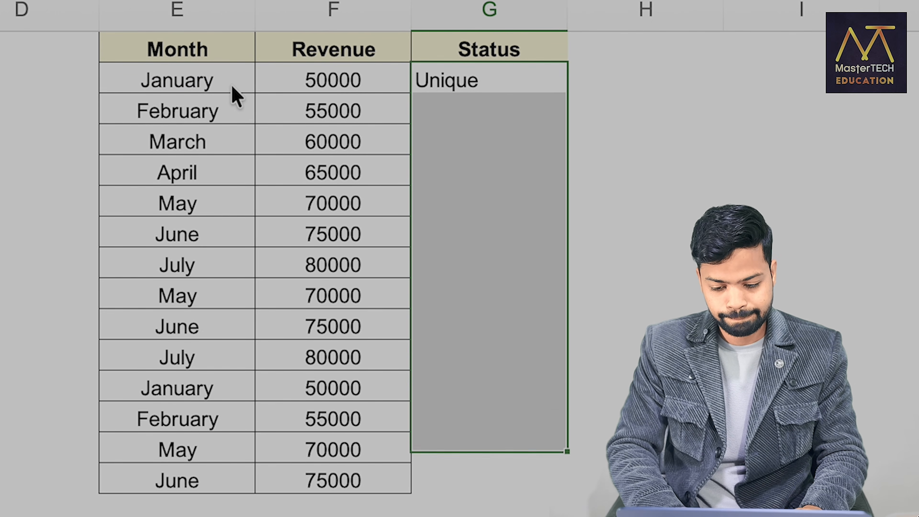
{"action": "key", "text": "ctrl+d"}
{"action": "left_click_drag", "start_coordinate": [195, 267], "coordinate": [453, 87]}
{"action": "left_click_drag", "start_coordinate": [190, 313], "coordinate": [455, 485]}
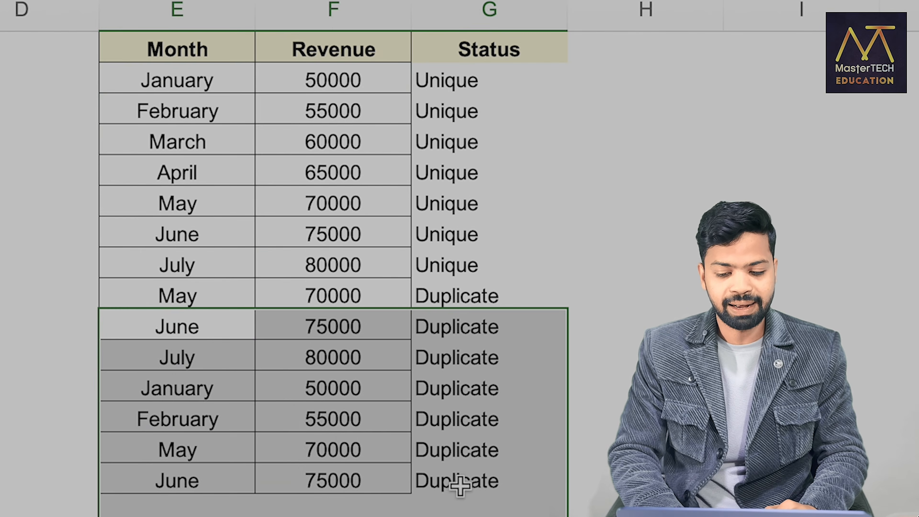
{"action": "mouse_move", "coordinate": [215, 307]}
{"action": "left_mouse_down"}
{"action": "mouse_move", "coordinate": [239, 312]}
{"action": "mouse_move", "coordinate": [206, 306]}
{"action": "left_mouse_up"}
{"action": "left_click", "coordinate": [127, 178]}
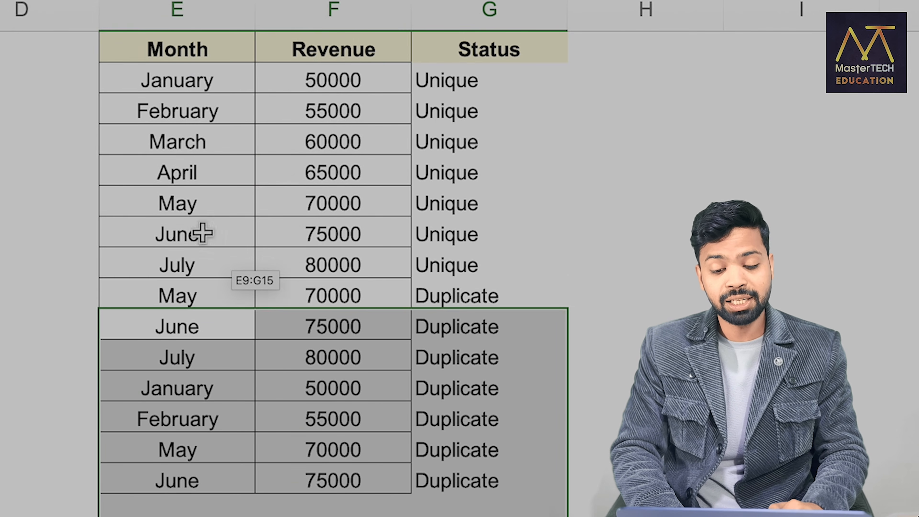
In H2, begin an IF formula with COUNTIF over the fully locked Month range $E$2:$E$15.
{"action": "left_click", "coordinate": [630, 82]}
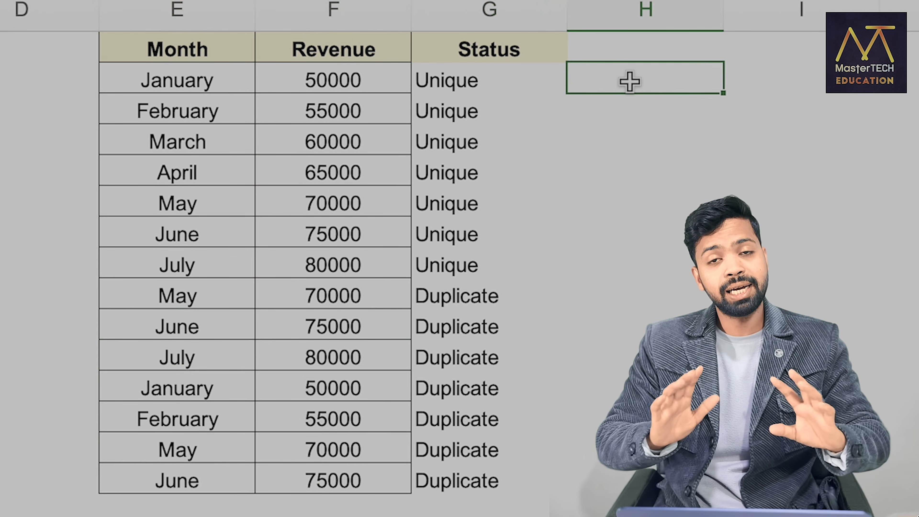
{"action": "double_click", "coordinate": [630, 81]}
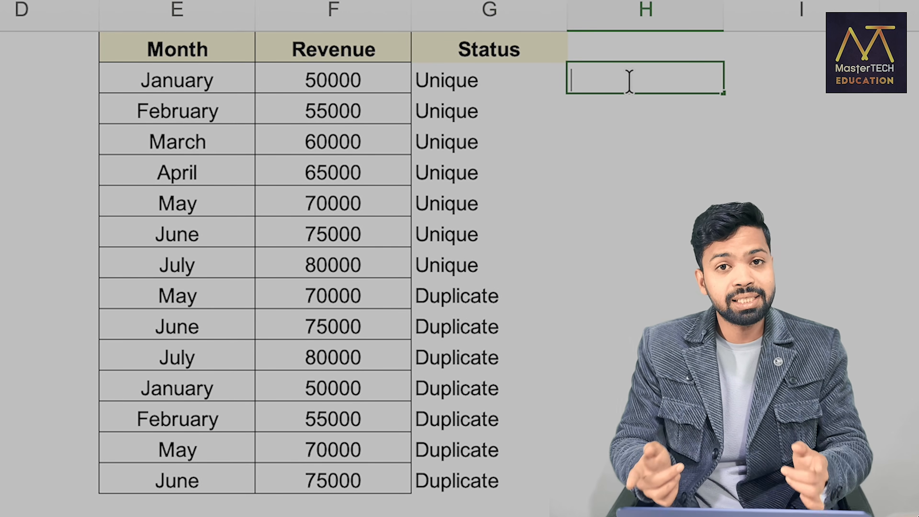
{"action": "type", "text": "=if"}
{"action": "key", "text": "Tab"}
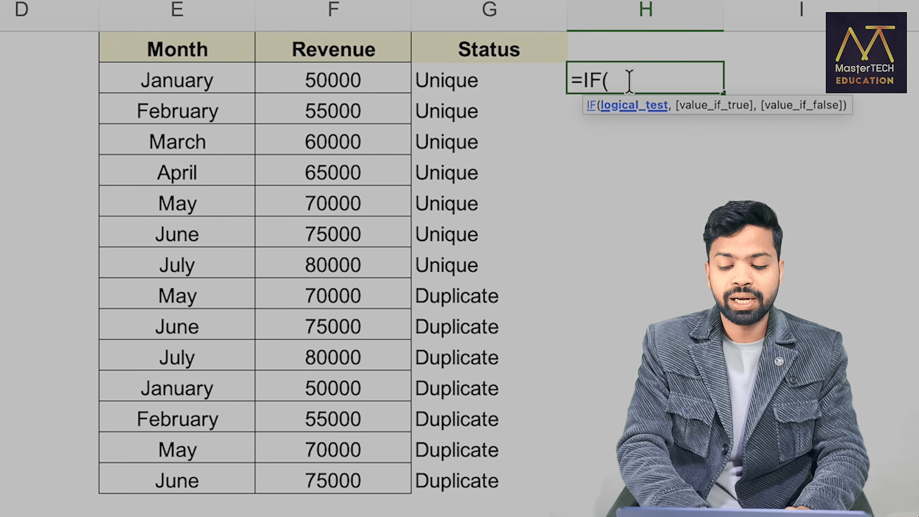
{"action": "type", "text": "Countif"}
{"action": "key", "text": "Tab"}
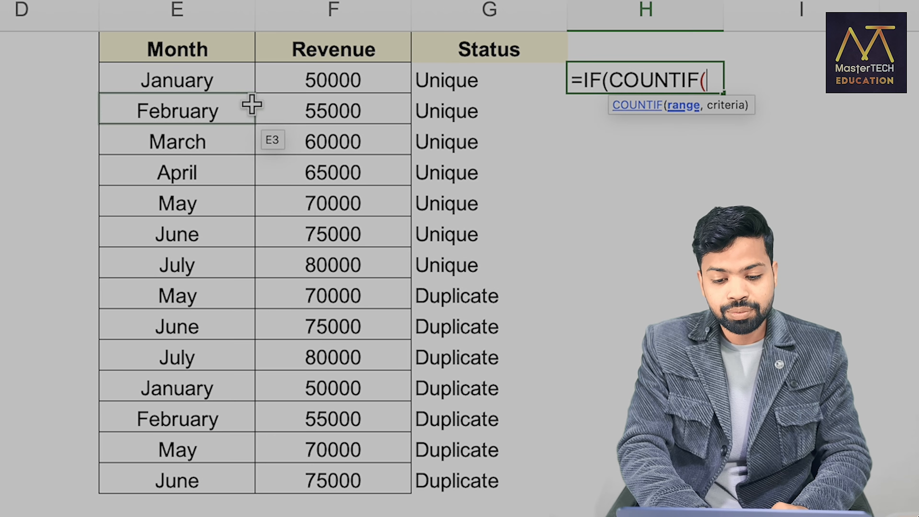
{"action": "left_click_drag", "start_coordinate": [222, 86], "coordinate": [226, 485]}
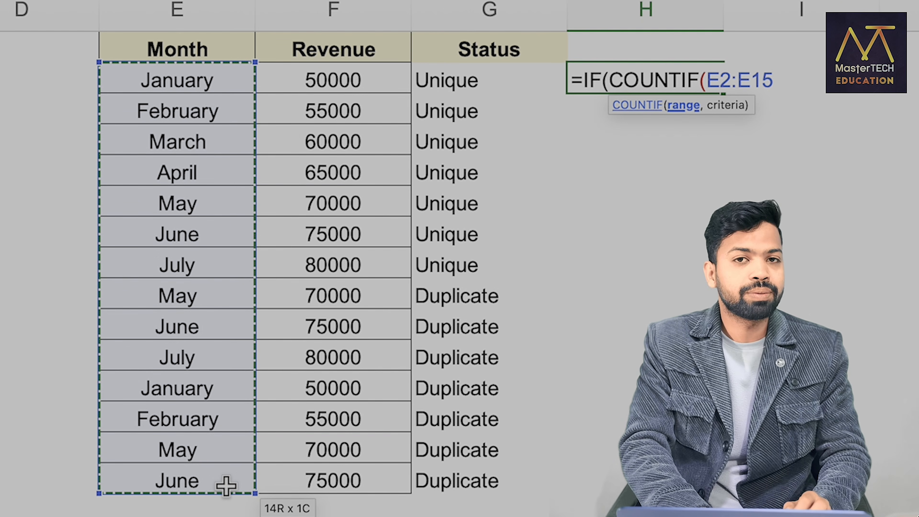
{"action": "key", "text": "F4"}
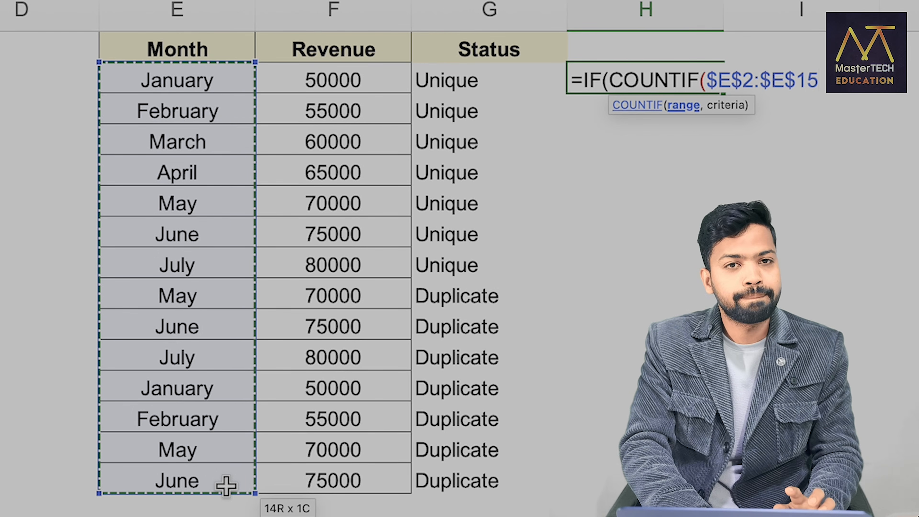
Finish the H2 formula for E2, labelling months that occur once "Unique" and others "Duplicate", and fill it down through H15.
{"action": "type", "text": ","}
{"action": "left_click", "coordinate": [130, 83]}
{"action": "type", "text": ")>1,"}
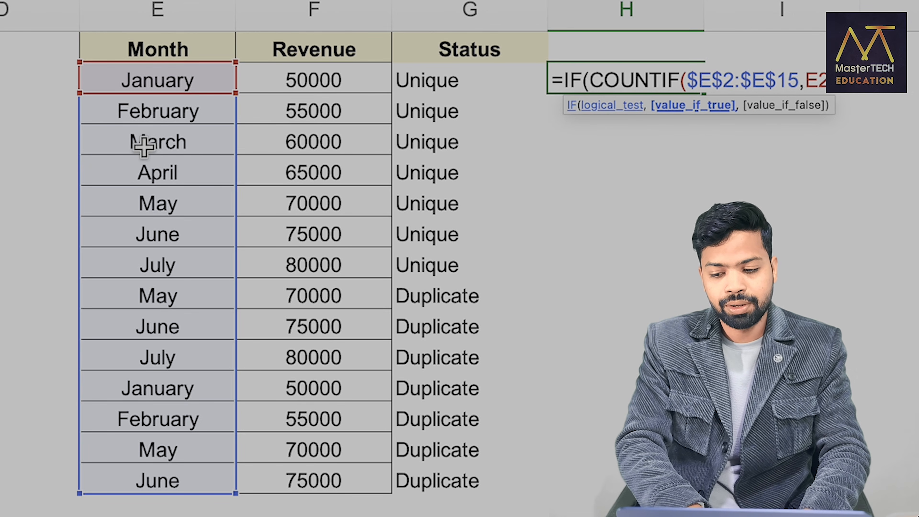
{"action": "type", "text": "\"Unique\",\"D"}
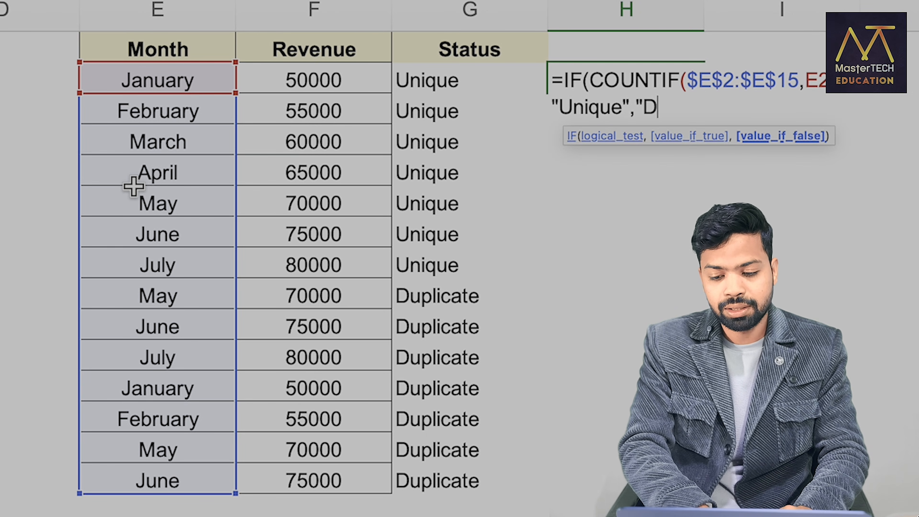
{"action": "type", "text": "upl"}
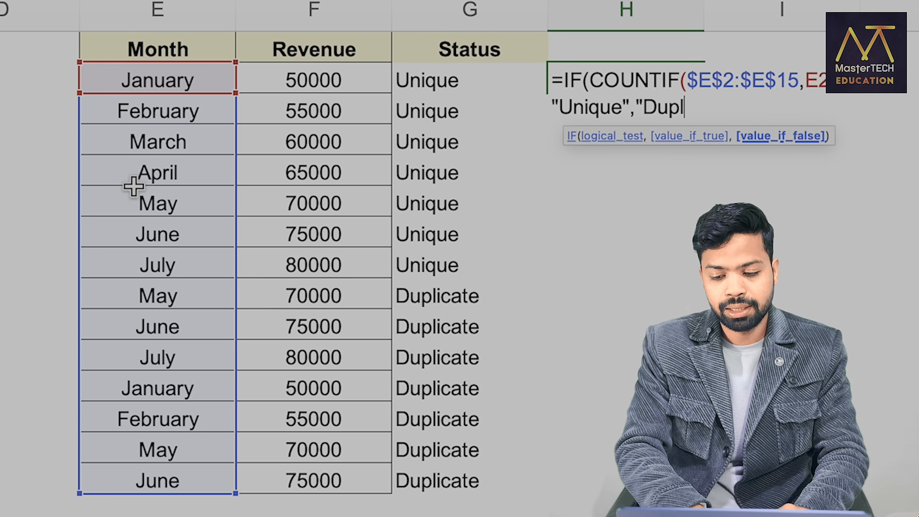
{"action": "type", "text": "icate\")"}
{"action": "key", "text": "Return"}
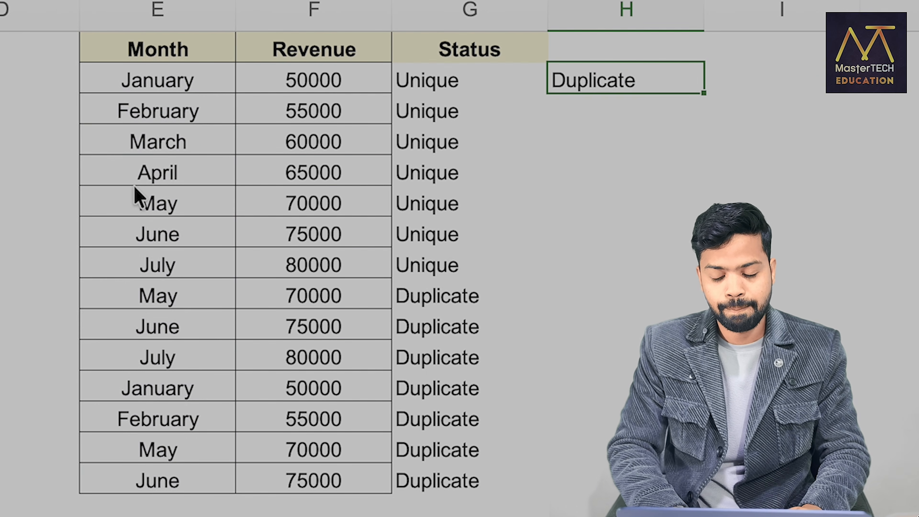
{"action": "double_click", "coordinate": [703, 92]}
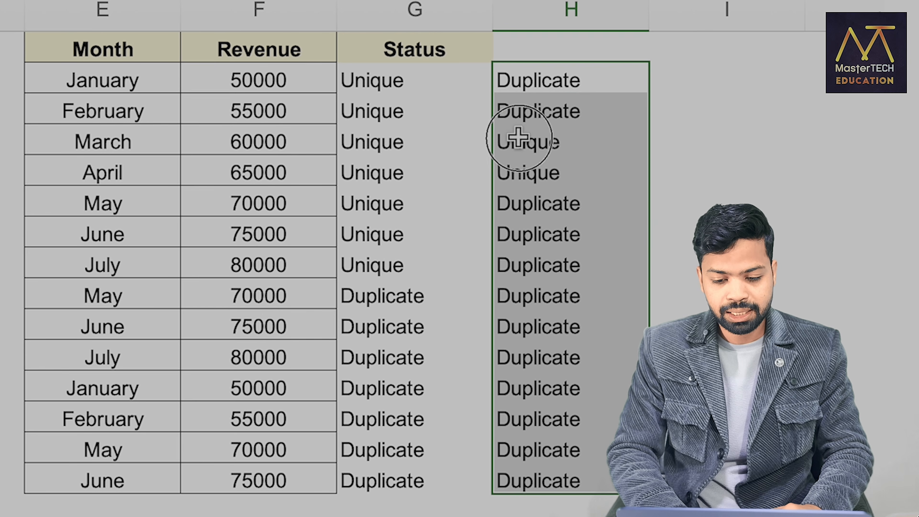
{"action": "left_click_drag", "start_coordinate": [518, 138], "coordinate": [154, 174]}
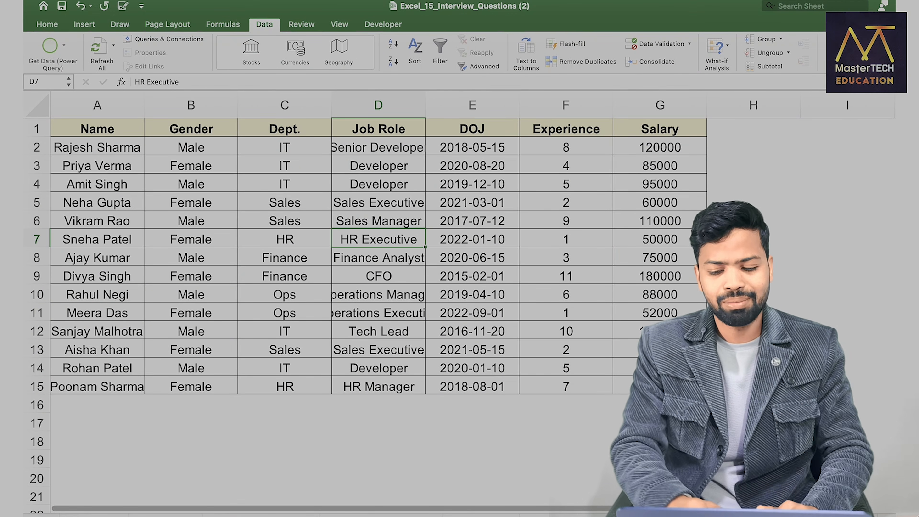
On the employee sheet, enter =LARGE(G2:G15,ROW(H1)) in I3 to get the highest salary.
{"action": "scroll", "coordinate": [362, 253], "scroll_direction": "right", "scroll_amount": 5}
{"action": "left_click", "coordinate": [640, 159]}
{"action": "type", "text": "="}
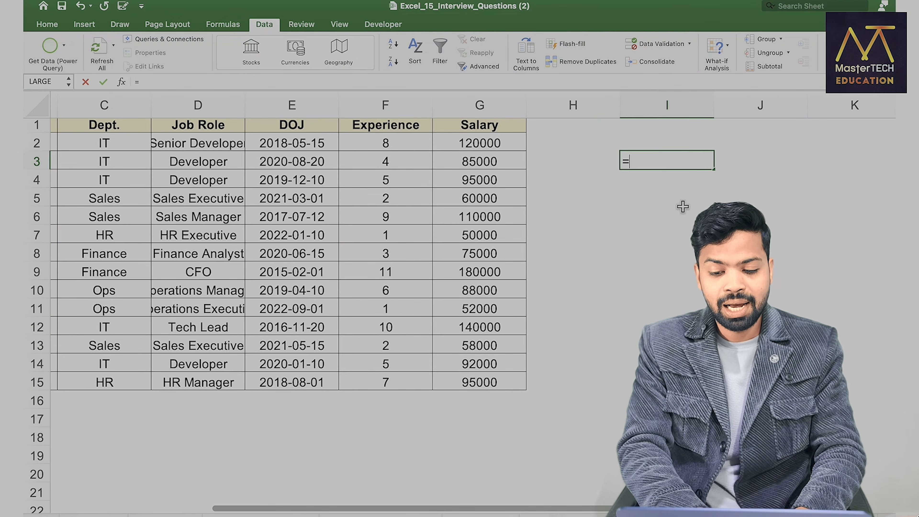
{"action": "type", "text": "Lar"}
{"action": "key", "text": "Tab"}
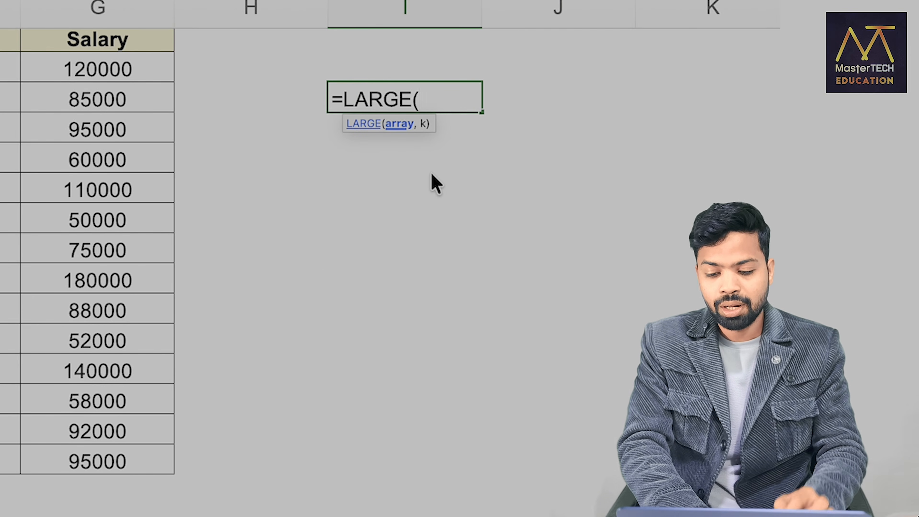
{"action": "left_click", "coordinate": [69, 70]}
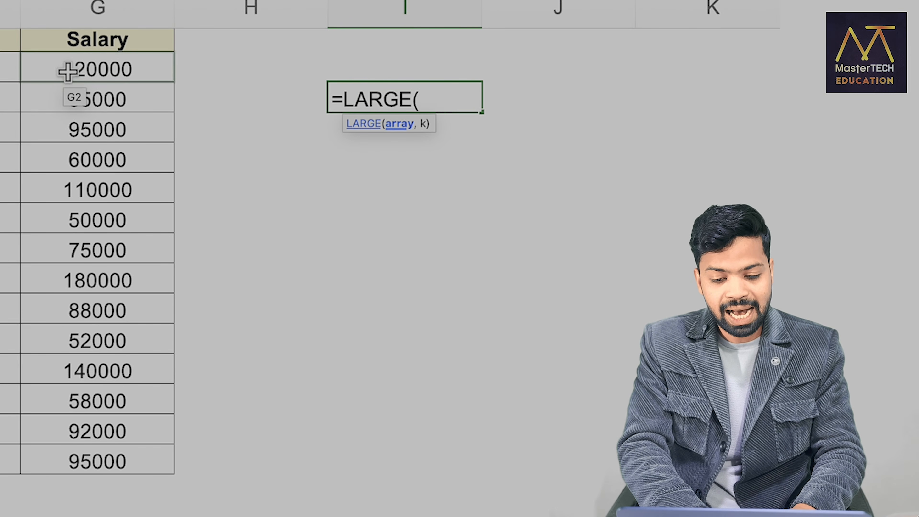
{"action": "key", "text": "ctrl+shift+Down"}
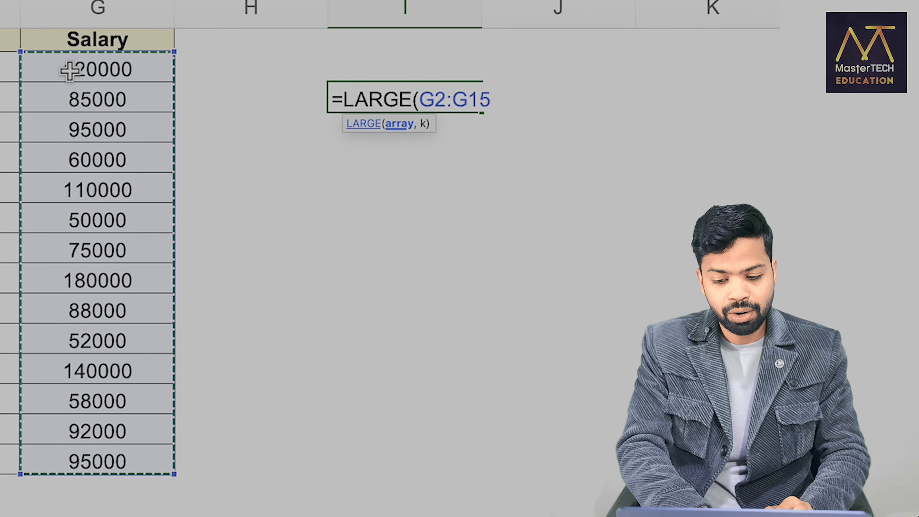
{"action": "type", "text": ",row("}
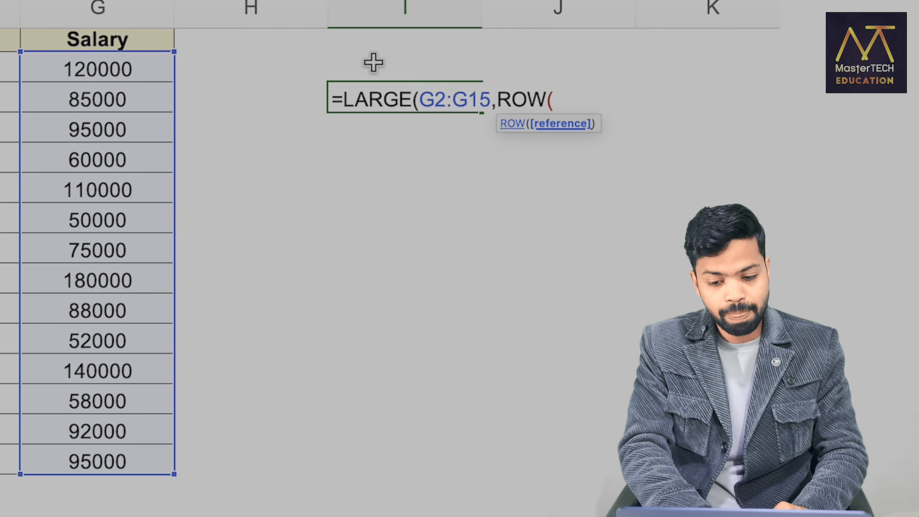
{"action": "left_click", "coordinate": [240, 56]}
{"action": "left_click", "coordinate": [233, 41]}
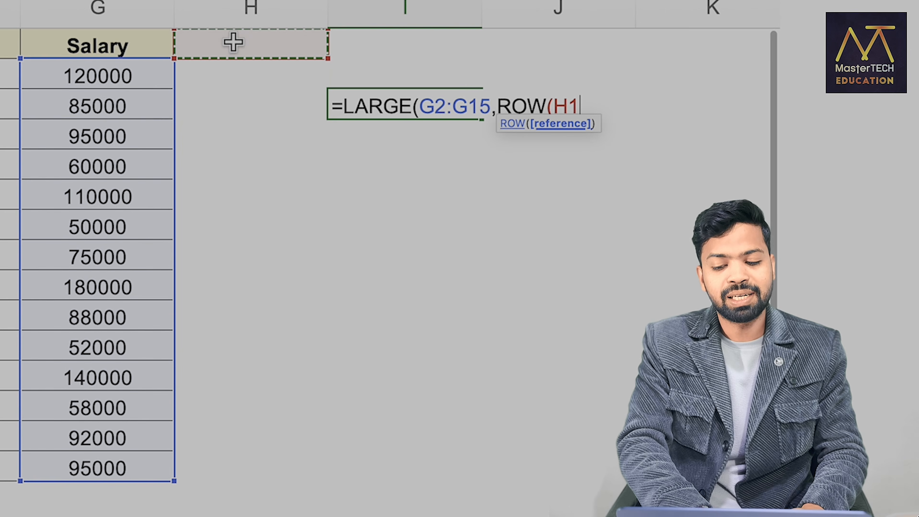
{"action": "type", "text": "))"}
{"action": "key", "text": "Return"}
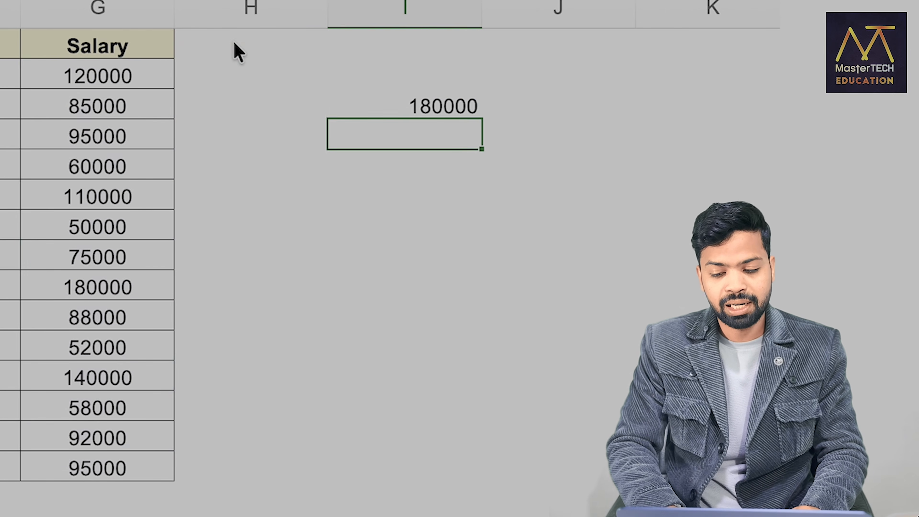
Fill the LARGE formula from I3 down through I5 for the top three salaries.
{"action": "key", "text": "Up"}
{"action": "key", "text": "shift+Down"}
{"action": "key", "text": "shift+Down"}
{"action": "key", "text": "ctrl+d"}
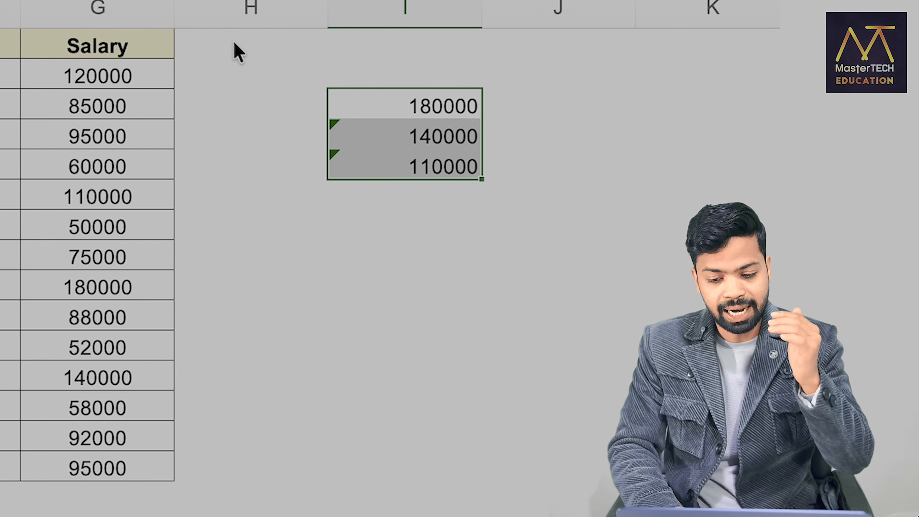
Lock the salary range in the I3 LARGE formula as $G$2:$G$15 and refill it down through I5.
{"action": "double_click", "coordinate": [382, 101]}
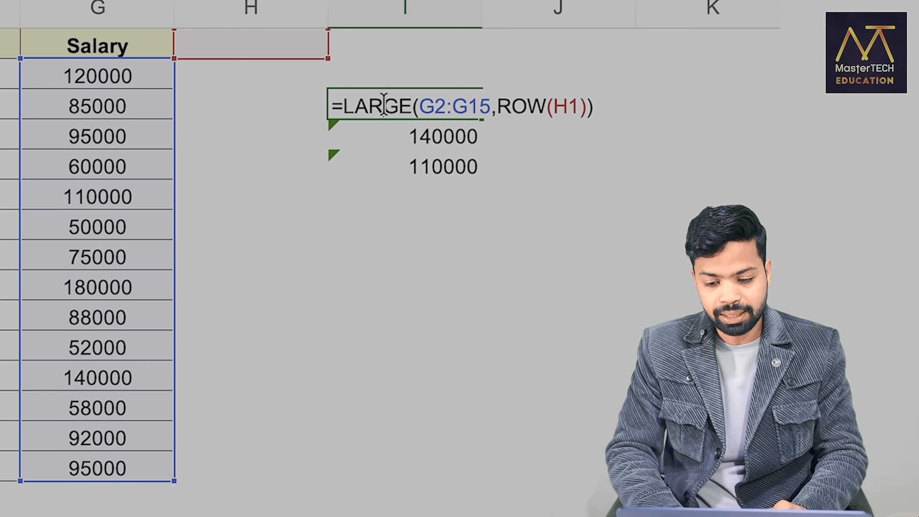
{"action": "left_click_drag", "start_coordinate": [418, 103], "coordinate": [477, 102]}
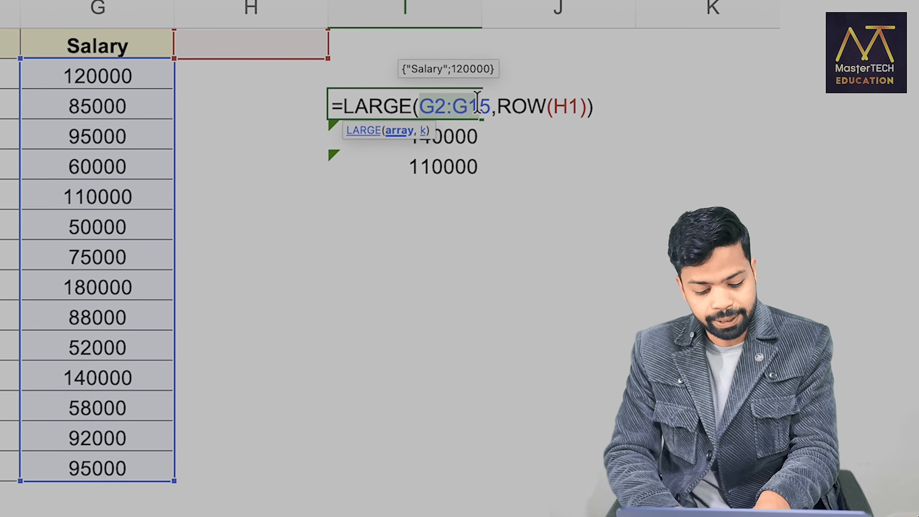
{"action": "key", "text": "F4"}
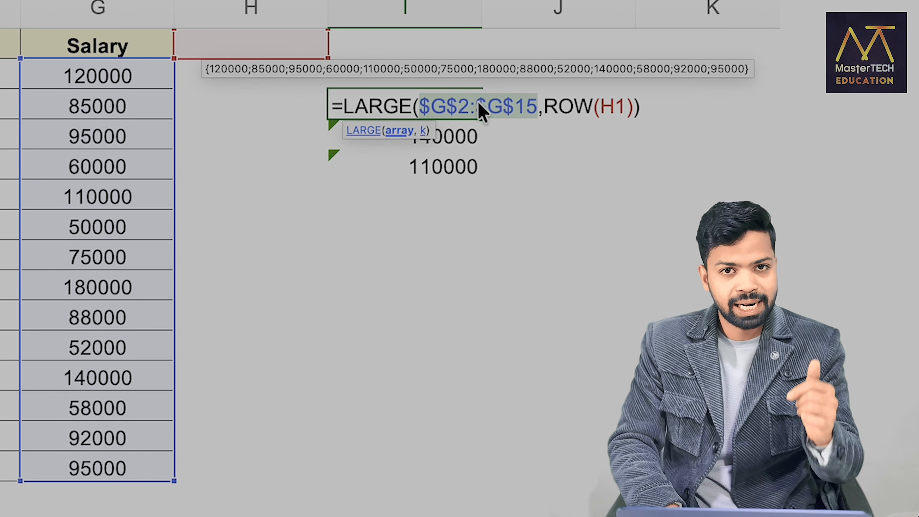
{"action": "key", "text": "Return"}
{"action": "key", "text": "Up"}
{"action": "key", "text": "shift+Down"}
{"action": "key", "text": "shift+Down"}
{"action": "key", "text": "ctrl+d"}
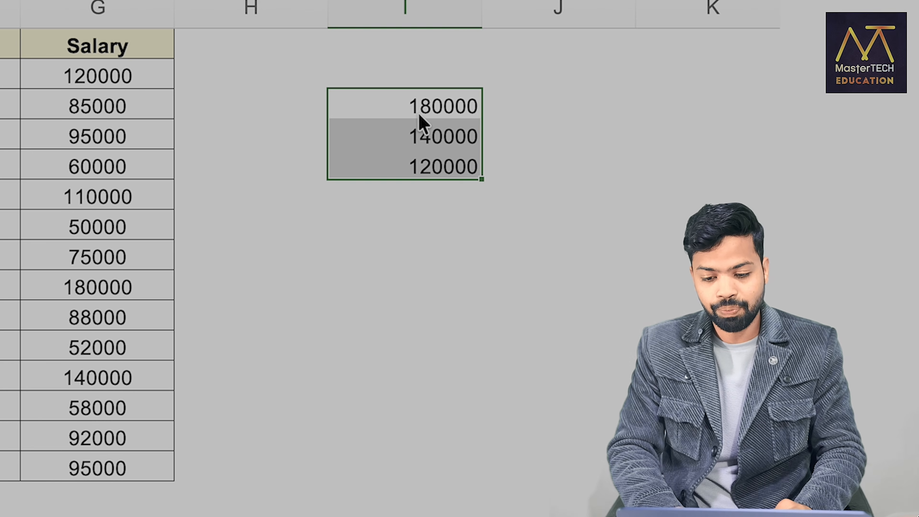
{"action": "left_click", "coordinate": [395, 105]}
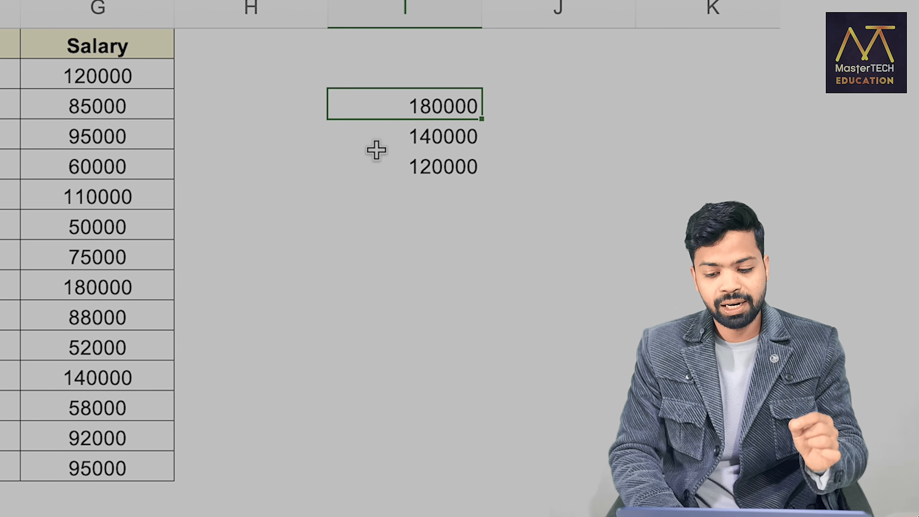
{"action": "key", "text": "Down"}
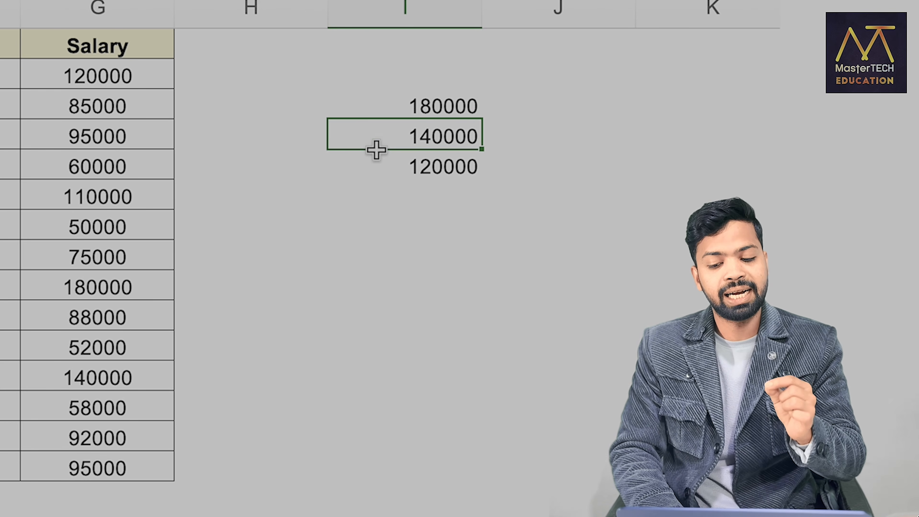
{"action": "key", "text": "Down"}
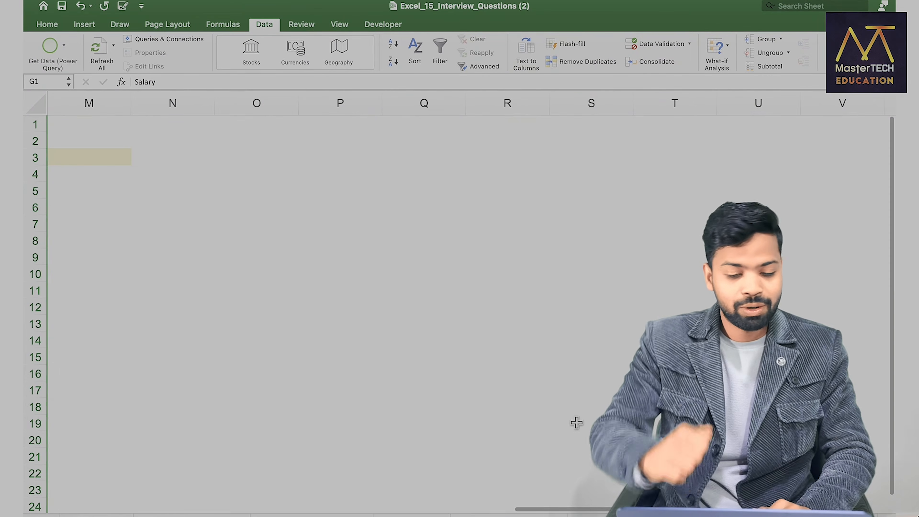
On the salary increase sheet, begin an IF formula in H2 testing whether the salary in G2 is less than 90000.
{"action": "scroll", "coordinate": [402, 349], "scroll_direction": "left", "scroll_amount": 10}
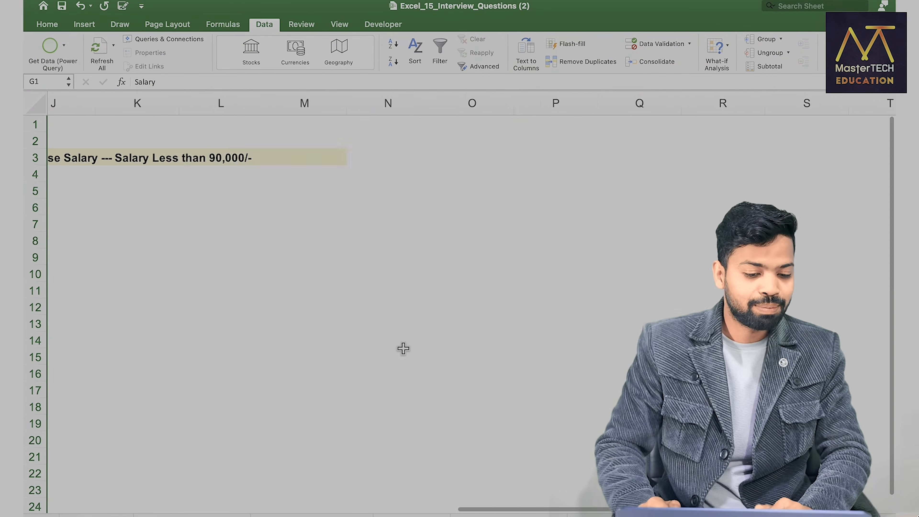
{"action": "left_click", "coordinate": [363, 307]}
{"action": "scroll", "coordinate": [568, 283], "scroll_direction": "right", "scroll_amount": 3}
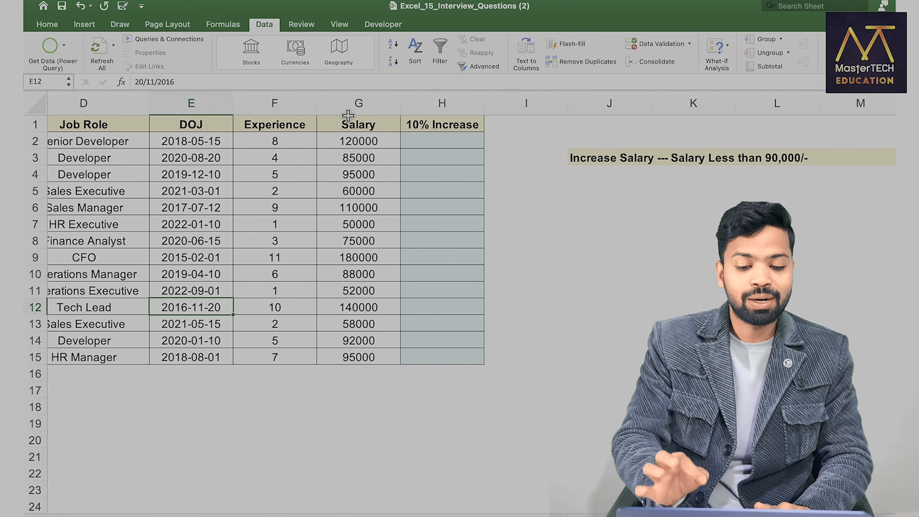
{"action": "left_click", "coordinate": [348, 108]}
{"action": "left_click", "coordinate": [412, 146]}
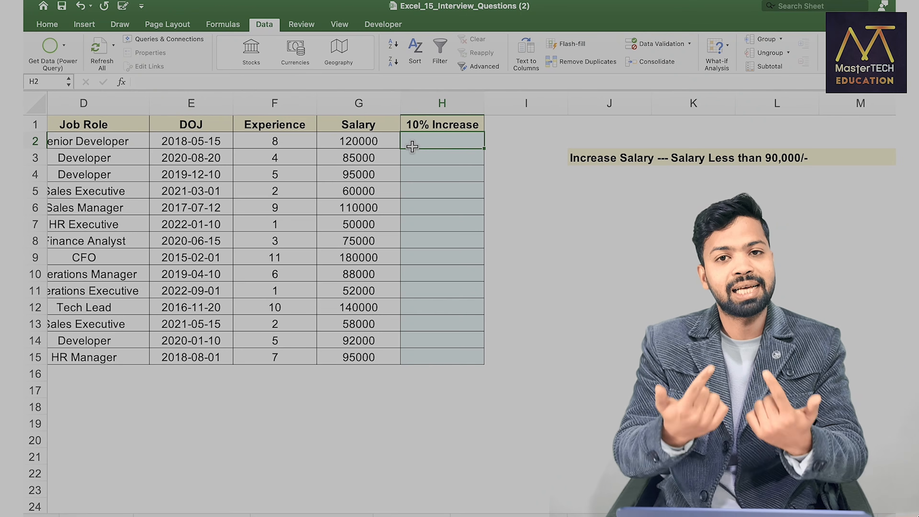
{"action": "type", "text": "=IF("}
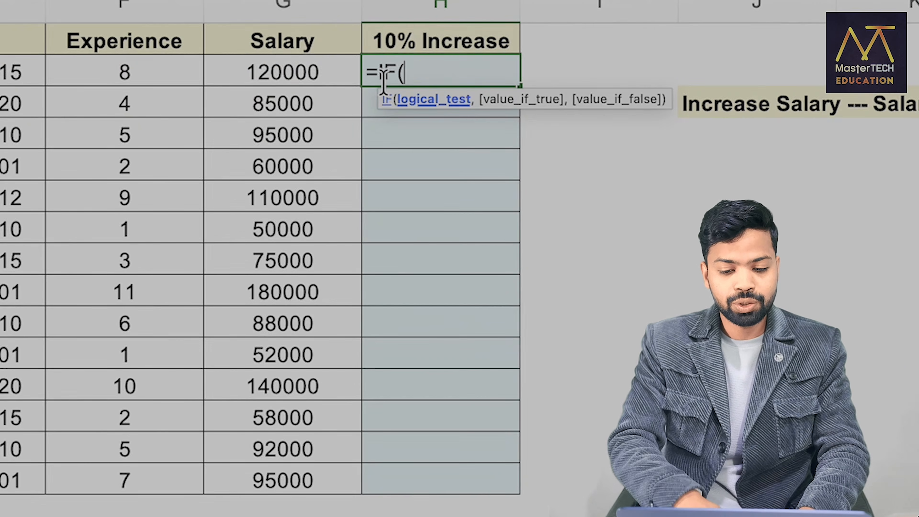
{"action": "left_click", "coordinate": [346, 141]}
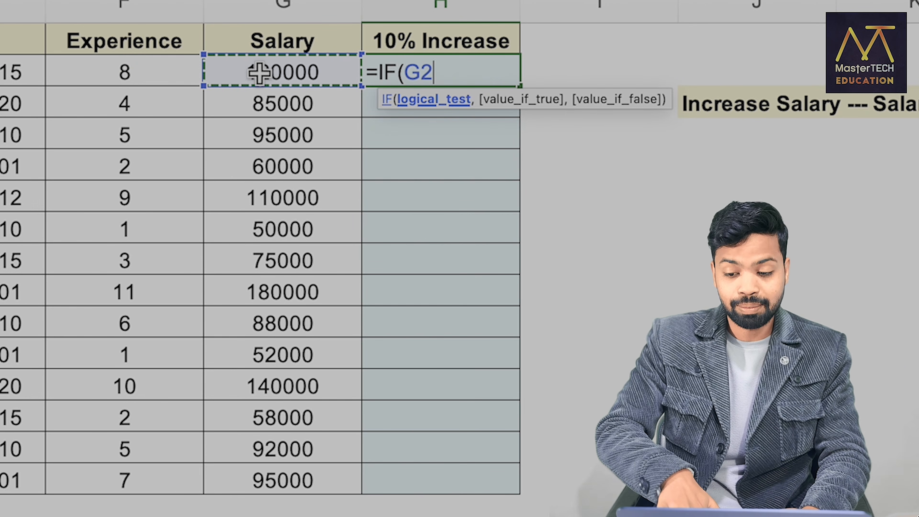
{"action": "type", "text": "<90000,"}
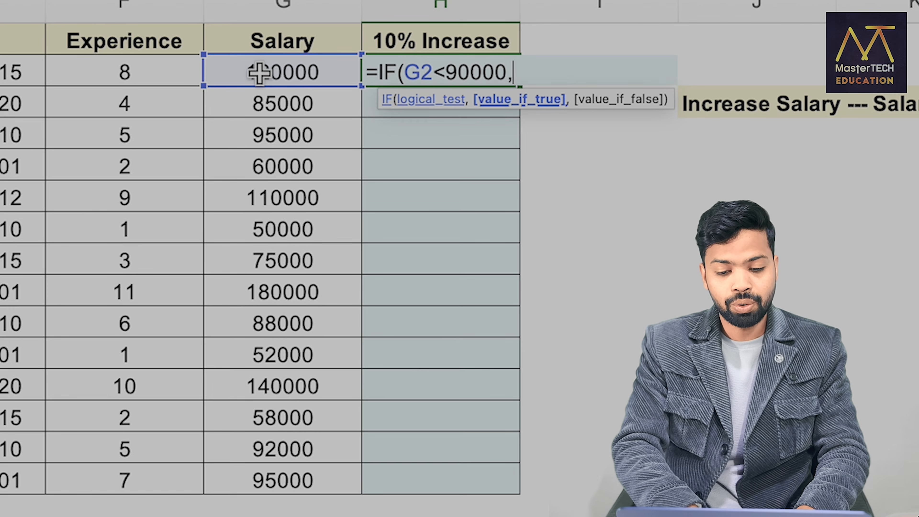
Finish the H2 formula to return G2+G2*10% when the test is true and G2 otherwise.
{"action": "left_click", "coordinate": [259, 72]}
{"action": "type", "text": "+"}
{"action": "left_click", "coordinate": [258, 72]}
{"action": "type", "text": "*"}
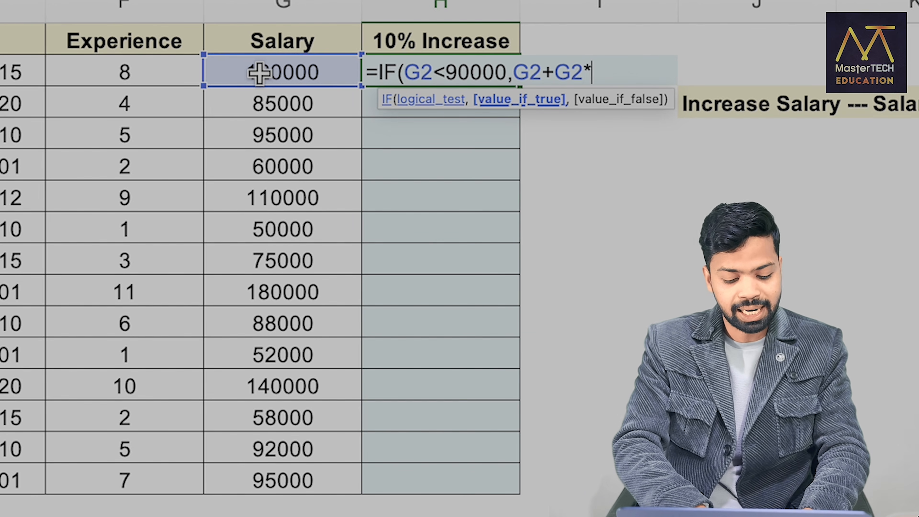
{"action": "type", "text": "10%,"}
{"action": "left_click", "coordinate": [258, 72]}
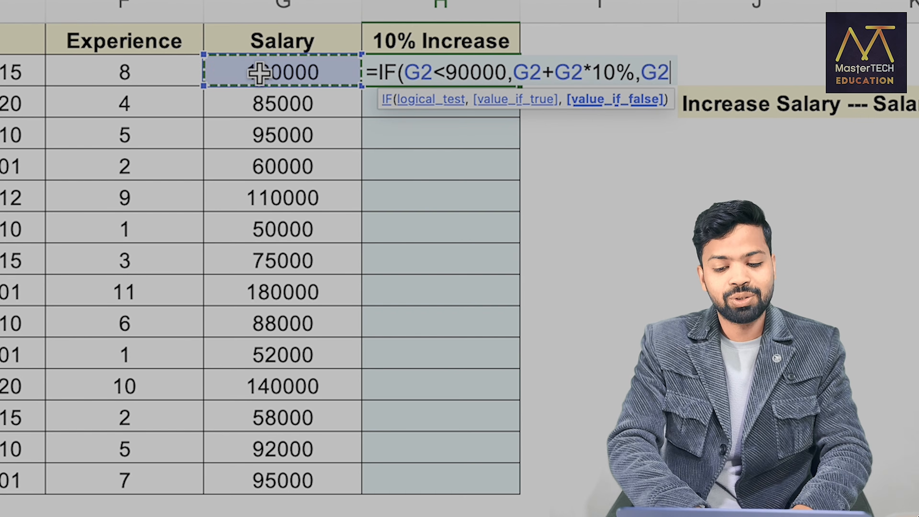
{"action": "type", "text": ")"}
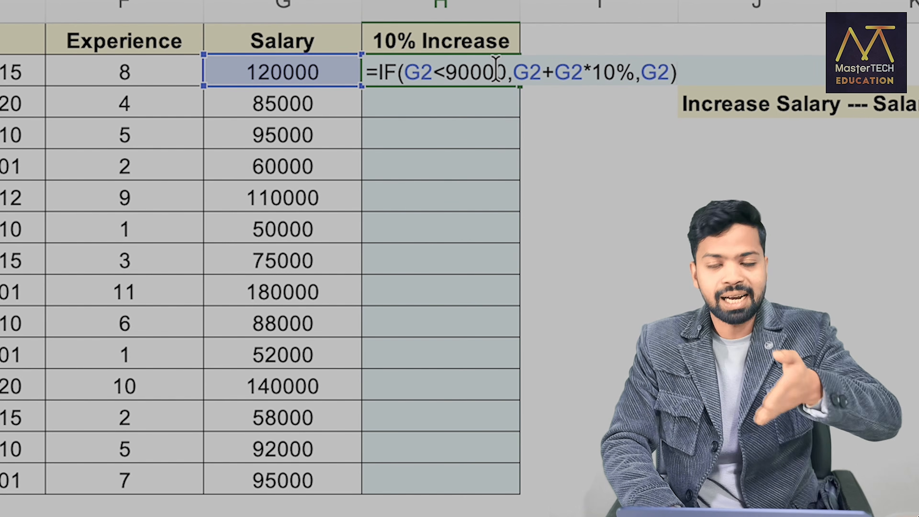
{"action": "key", "text": "Return"}
Fill the 10% Increase formula from H2 down the column for all employees.
{"action": "key", "text": "Up"}
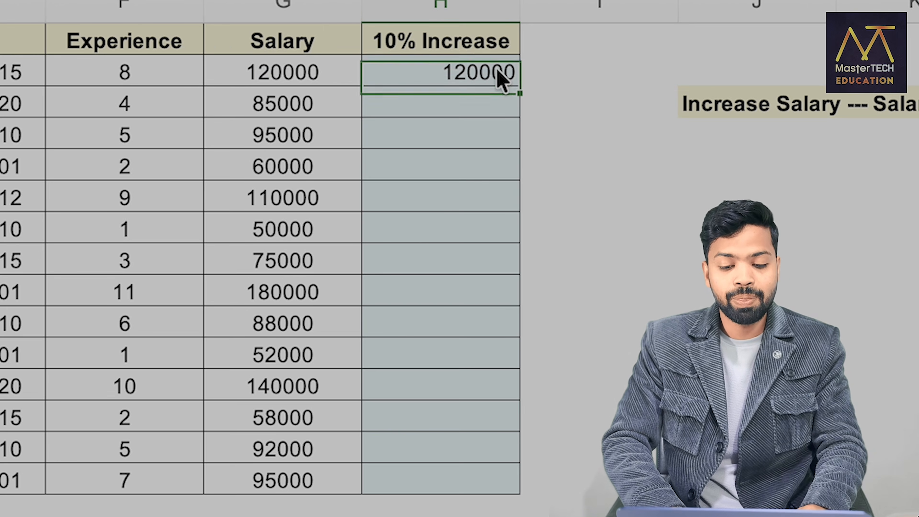
{"action": "key", "text": "shift+Down"}
{"action": "key", "text": "shift+Down"}
{"action": "key", "text": "shift+Down"}
{"action": "key", "text": "shift+Down"}
{"action": "key", "text": "shift+Down"}
{"action": "key", "text": "shift+Down"}
{"action": "key", "text": "shift+Down"}
{"action": "key", "text": "shift+Down"}
{"action": "key", "text": "shift+Down"}
{"action": "key", "text": "shift+Down"}
{"action": "key", "text": "shift+Down"}
{"action": "key", "text": "shift+Down"}
{"action": "key", "text": "shift+Down"}
{"action": "key", "text": "shift+Down"}
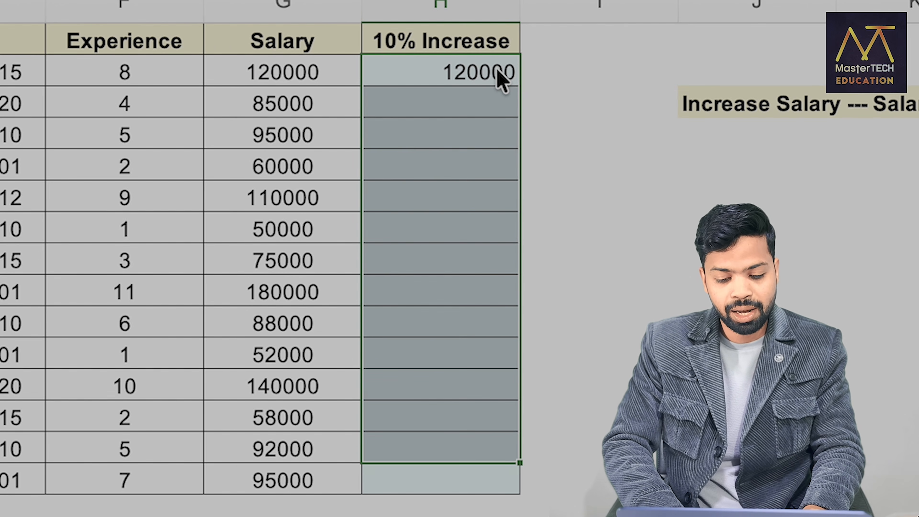
{"action": "key", "text": "ctrl+d"}
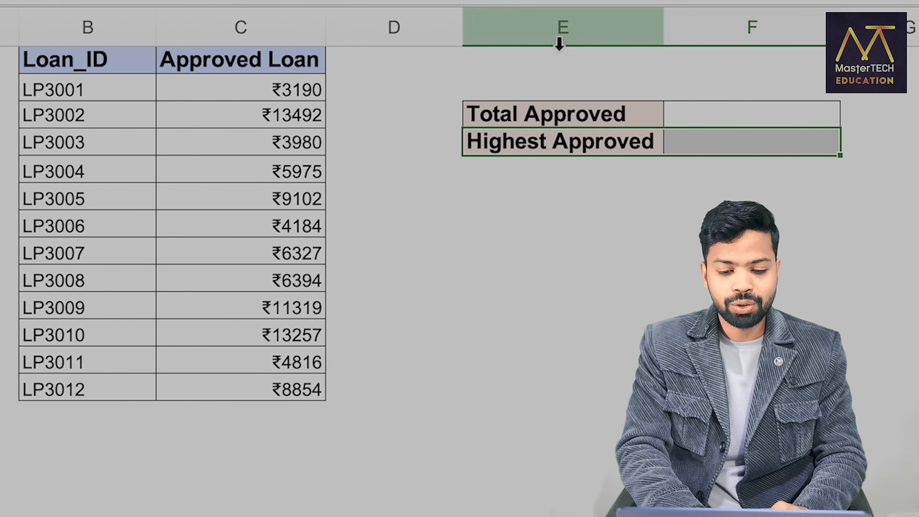
On the loan sheet, narrow the empty column D between the loan table and the summary.
{"action": "left_click_drag", "start_coordinate": [462, 16], "coordinate": [412, 18]}
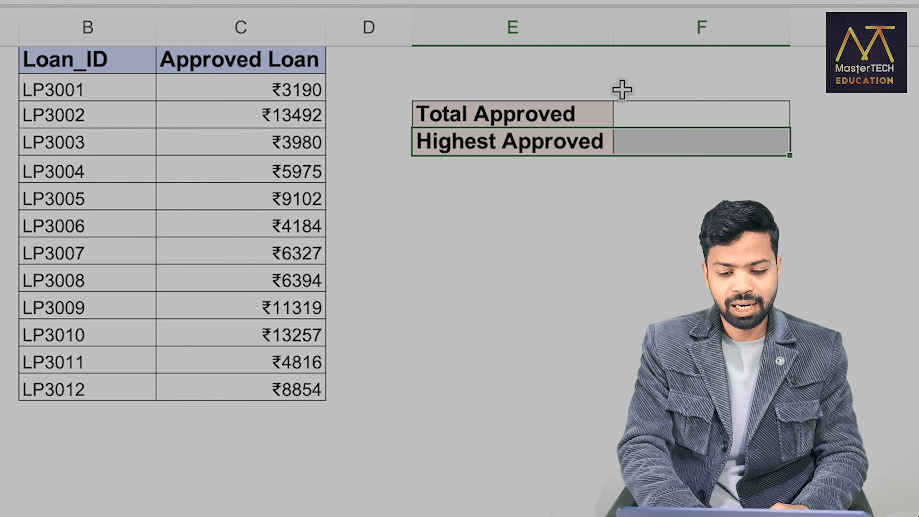
Try to total the approved loans in the Total Approved cell with SUM over C2:C13.
{"action": "left_click", "coordinate": [640, 109]}
{"action": "type", "text": "=SUM("}
{"action": "left_click_drag", "start_coordinate": [217, 94], "coordinate": [245, 377]}
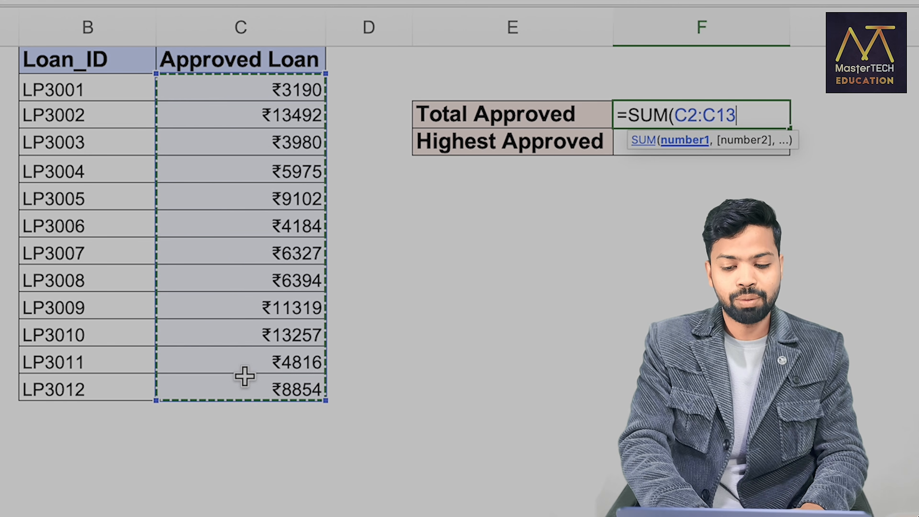
{"action": "key", "text": "Return"}
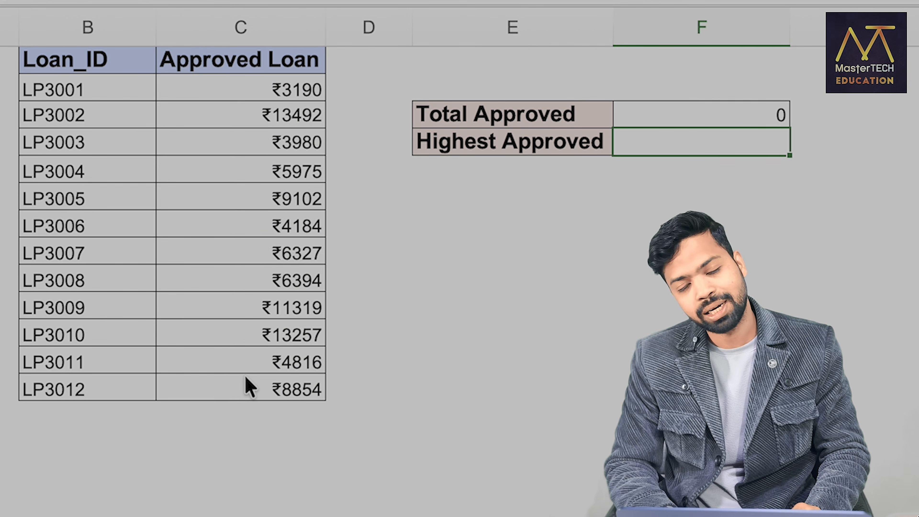
Replace the Total Approved formula with =SUM(--C2:C13) so the text amounts are converted to numbers.
{"action": "key", "text": "Up"}
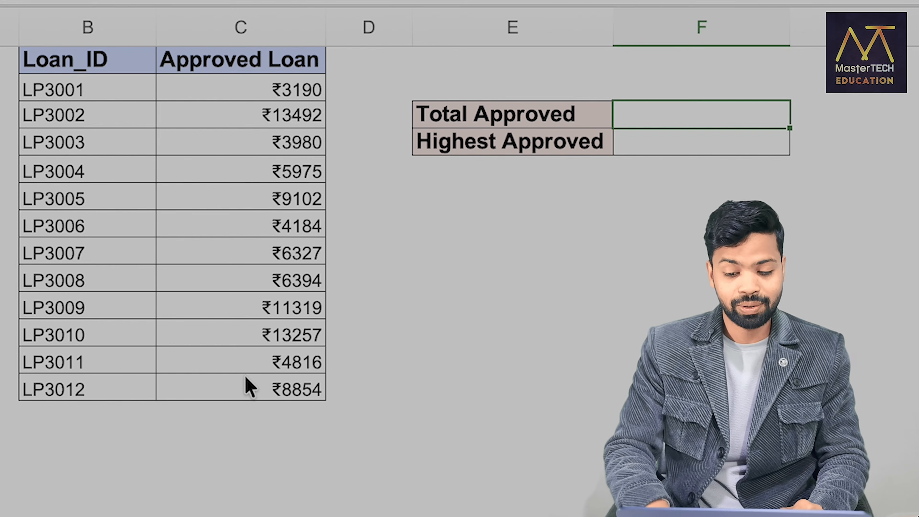
{"action": "type", "text": "=Sum"}
{"action": "key", "text": "Tab"}
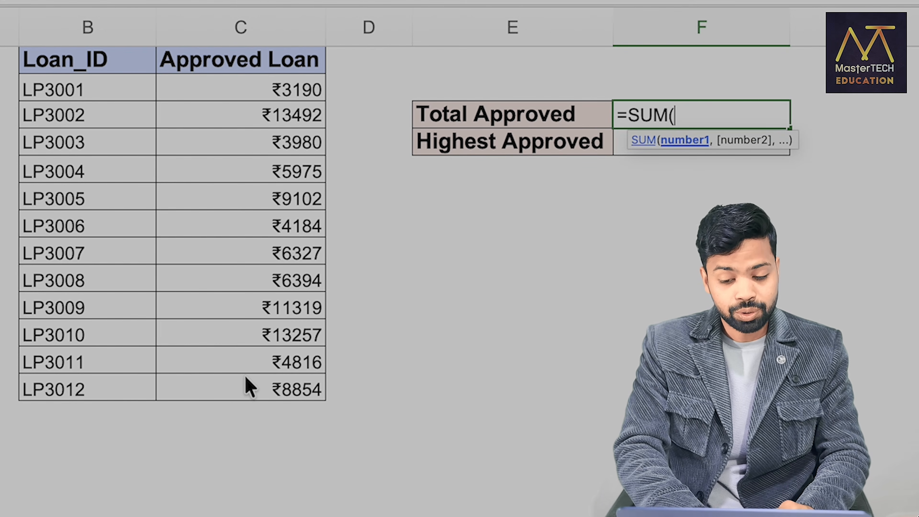
{"action": "type", "text": "--"}
{"action": "left_click_drag", "start_coordinate": [242, 83], "coordinate": [242, 392]}
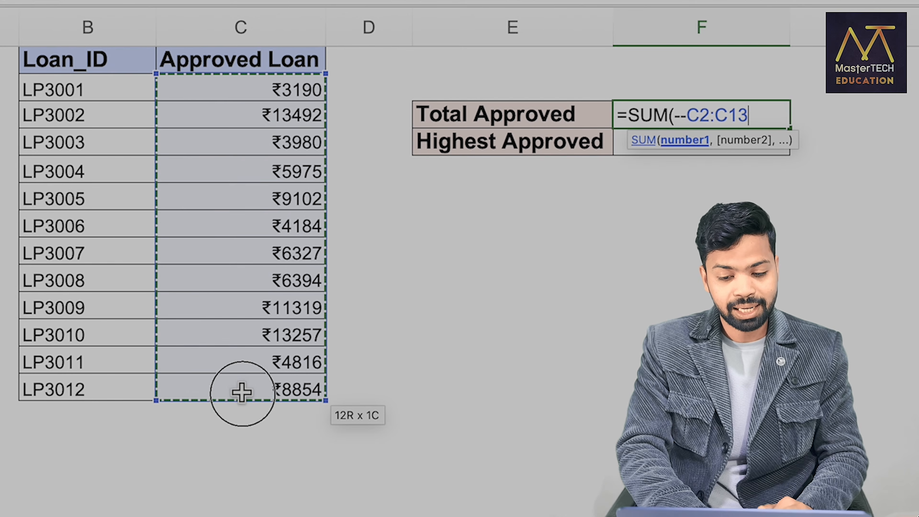
{"action": "type", "text": ")"}
{"action": "key", "text": "Return"}
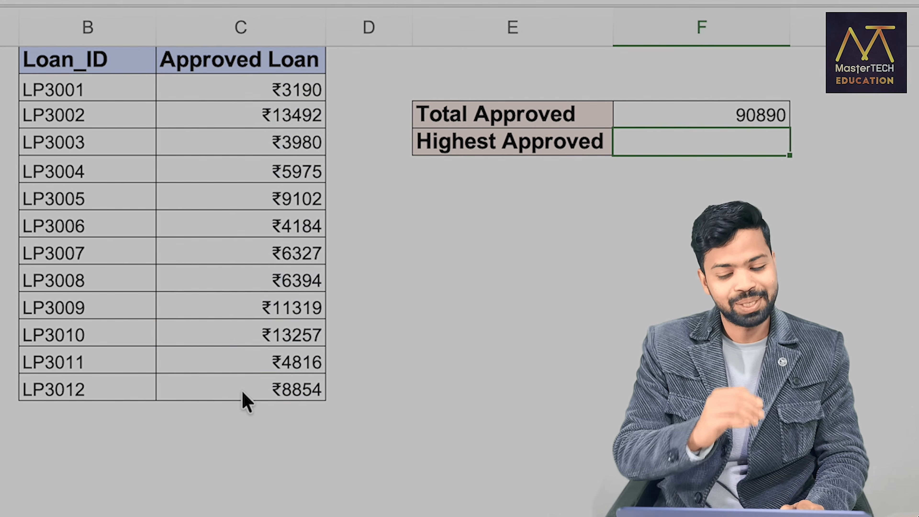
Enter =MAX(--C2:C13) in the Highest Approved cell to get the largest approved loan.
{"action": "type", "text": "=Max"}
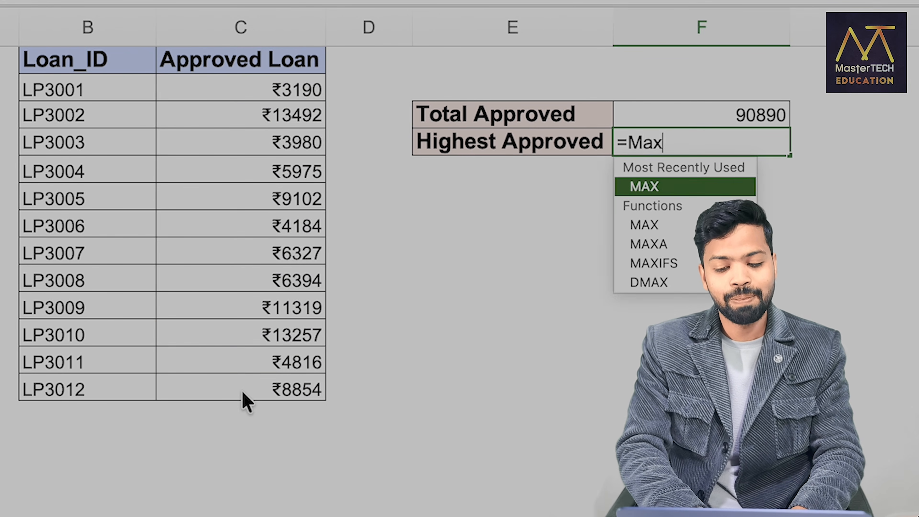
{"action": "key", "text": "Tab"}
{"action": "type", "text": "--"}
{"action": "left_click_drag", "start_coordinate": [221, 87], "coordinate": [220, 386]}
{"action": "type", "text": ")"}
{"action": "key", "text": "Return"}
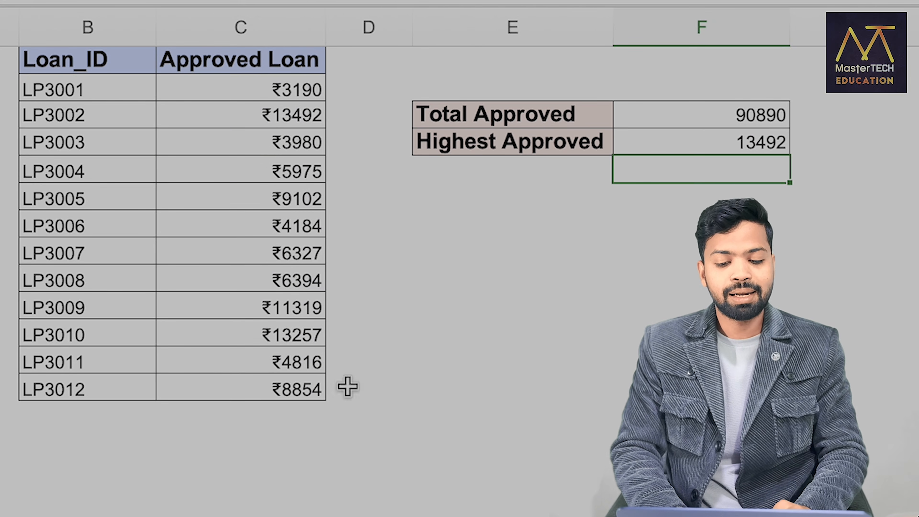
Examine the double minus in the Total Approved formula against the Approved Loan amounts in C2:C13.
{"action": "left_click", "coordinate": [649, 123]}
{"action": "left_click_drag", "start_coordinate": [297, 90], "coordinate": [294, 384]}
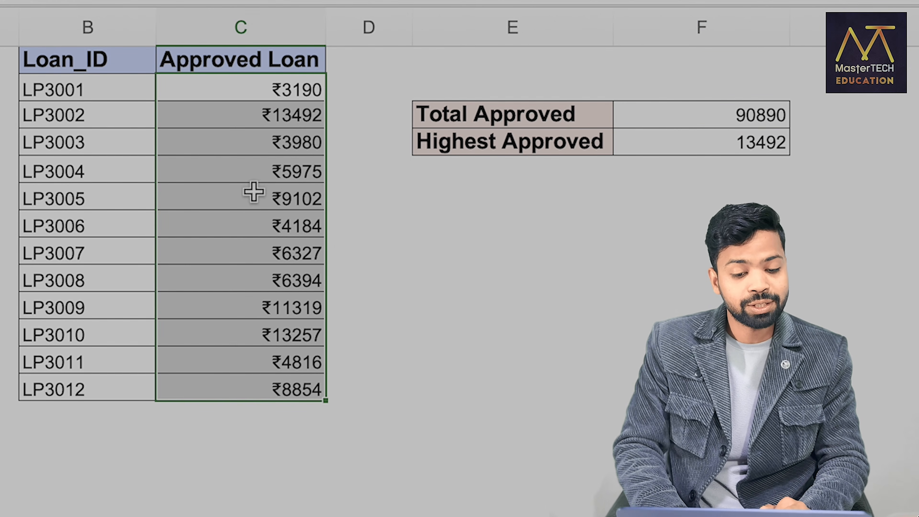
{"action": "double_click", "coordinate": [636, 117]}
{"action": "left_click_drag", "start_coordinate": [667, 117], "coordinate": [687, 117]}
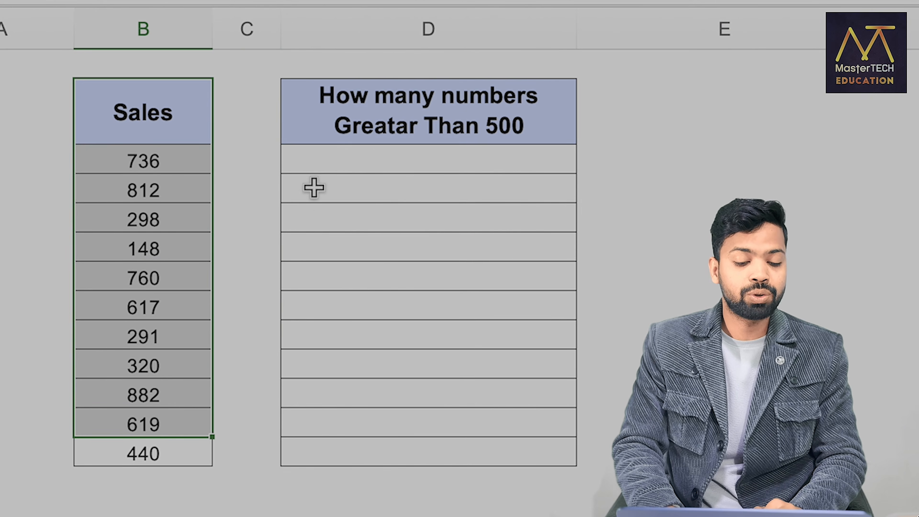
Enter =COUNTIF(B3:B13,">"&500) in the first cell under the greater-than-500 heading to count the matching sales.
{"action": "left_click", "coordinate": [339, 178]}
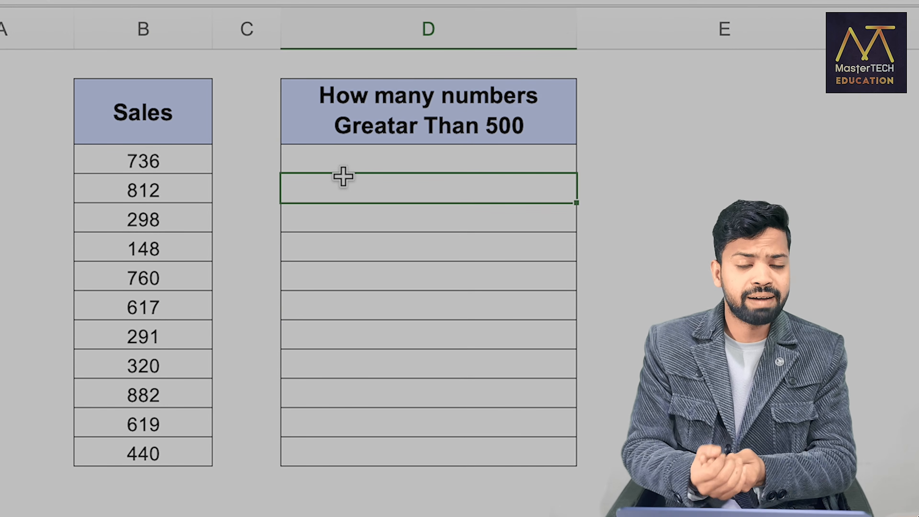
{"action": "left_click", "coordinate": [364, 161]}
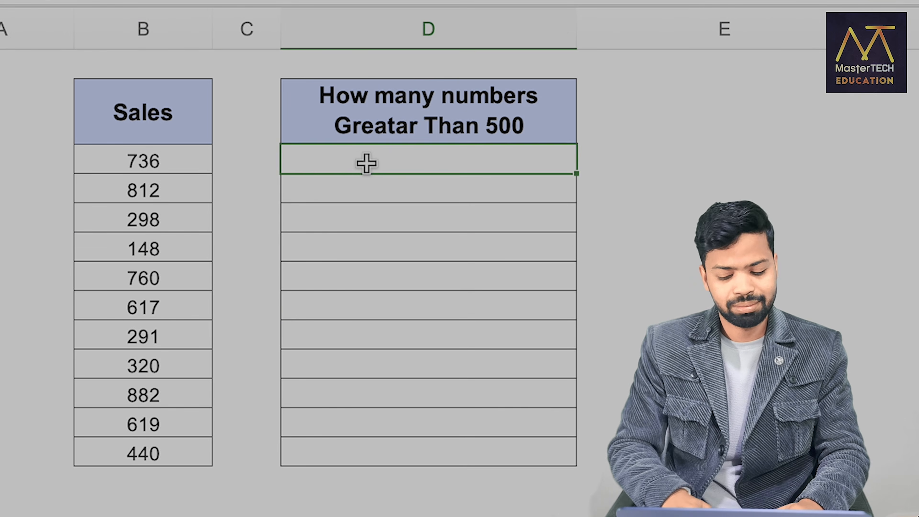
{"action": "type", "text": "=Cu"}
{"action": "type", "text": "ntif("}
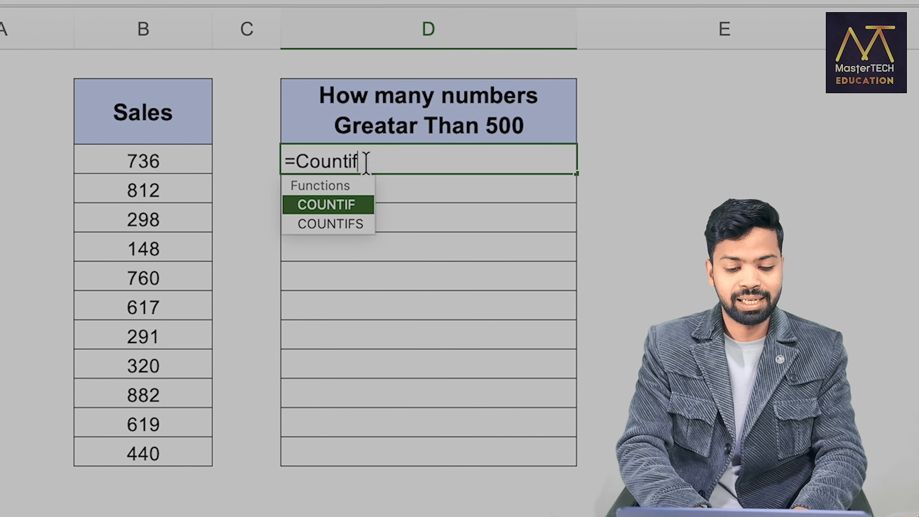
{"action": "left_click_drag", "start_coordinate": [163, 172], "coordinate": [162, 460]}
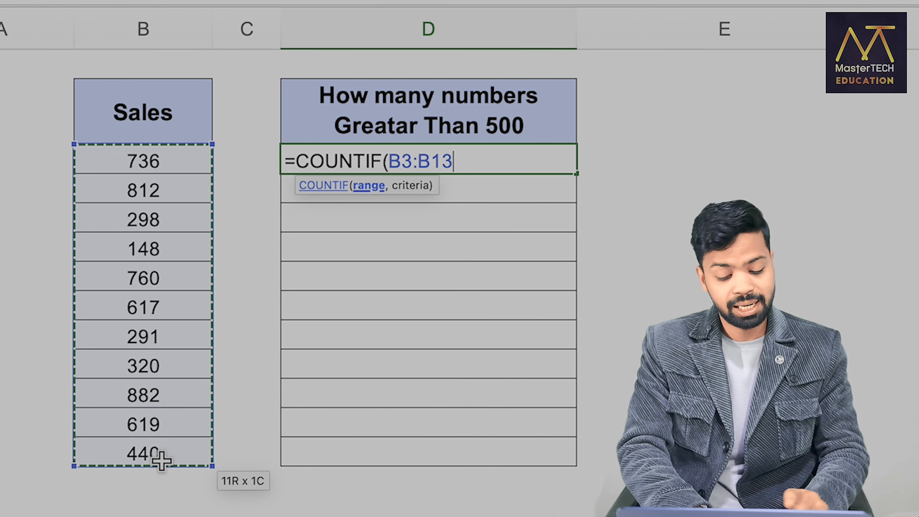
{"action": "type", "text": ","}
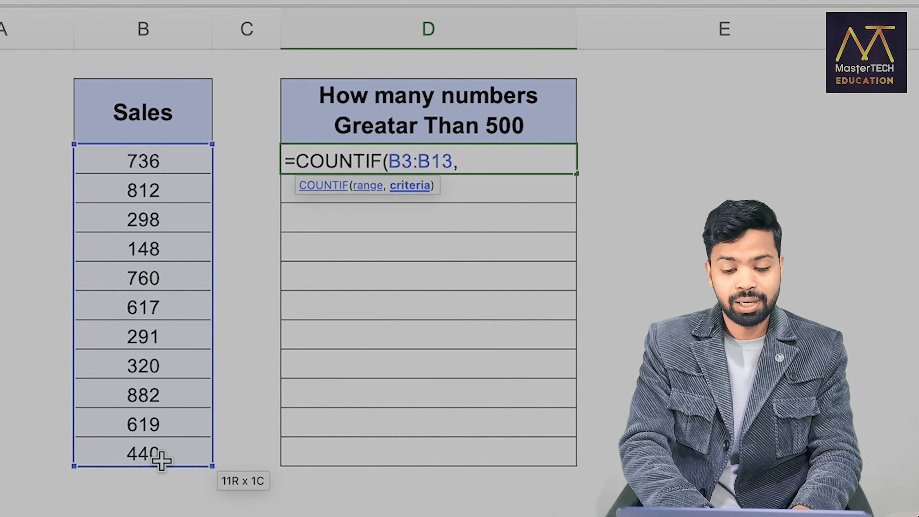
{"action": "type", "text": "\">\"&500"}
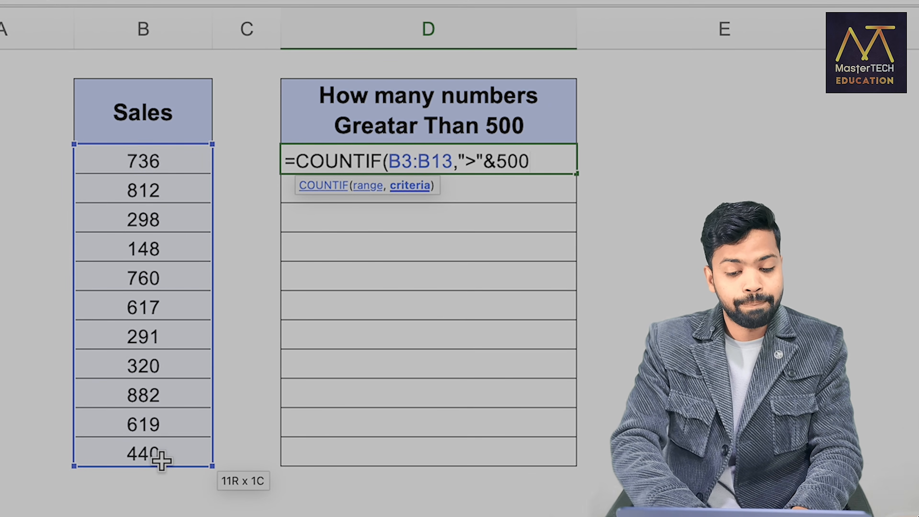
{"action": "type", "text": ")"}
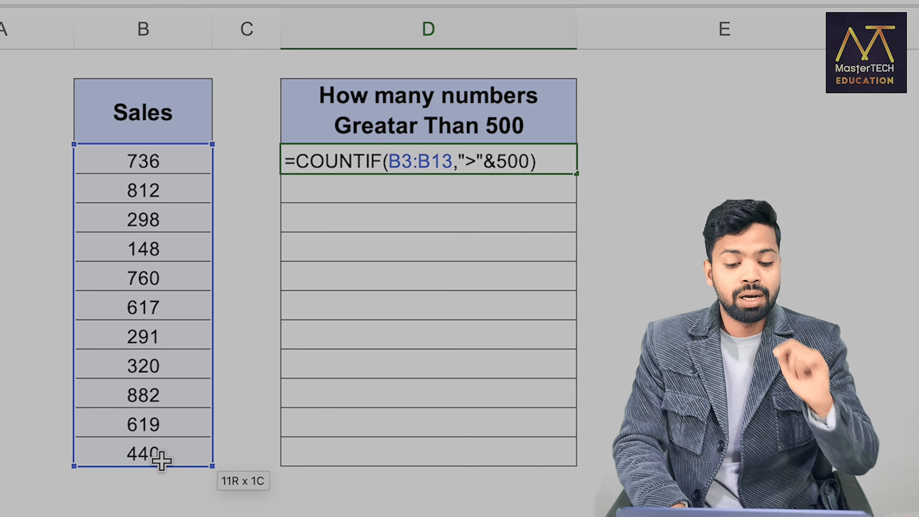
{"action": "key", "text": "Return"}
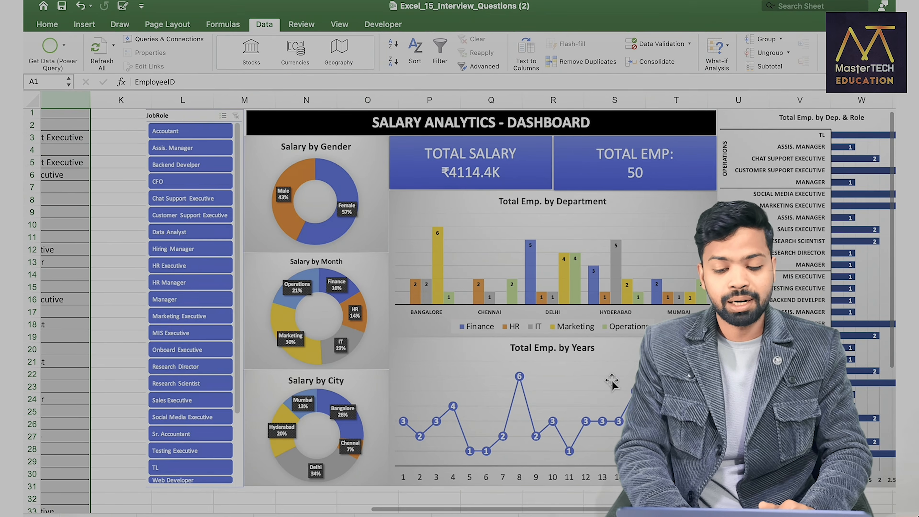
Examine the employee data table and the Salary Analytics dashboard picture beside it.
{"action": "scroll", "coordinate": [611, 383], "scroll_direction": "left", "scroll_amount": 15}
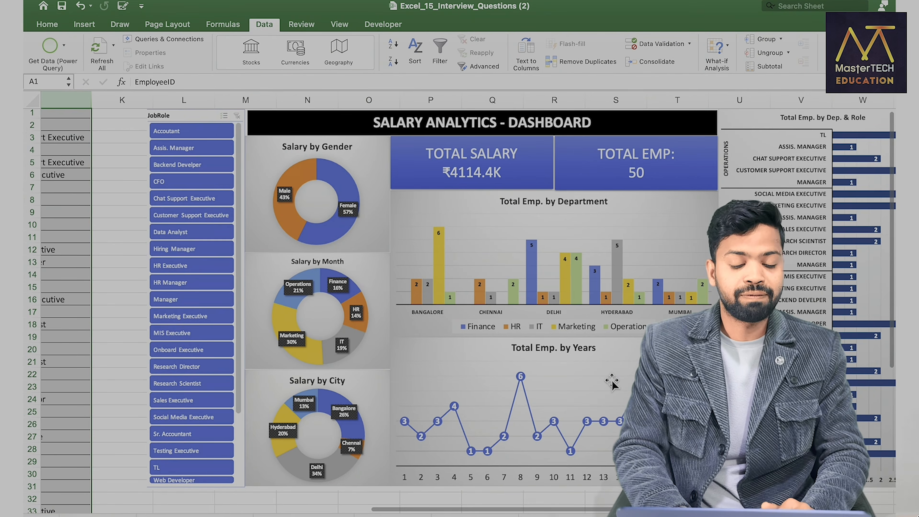
{"action": "left_click", "coordinate": [803, 261]}
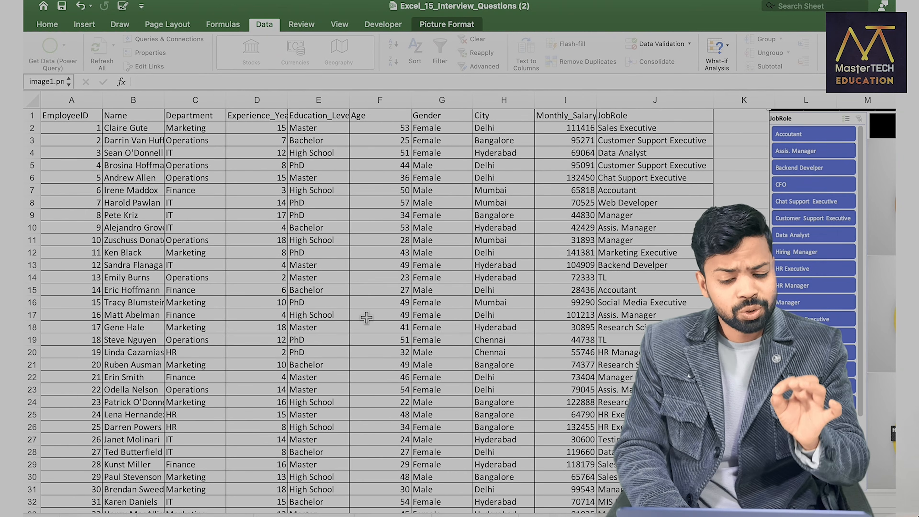
{"action": "scroll", "coordinate": [366, 318], "scroll_direction": "right", "scroll_amount": 15}
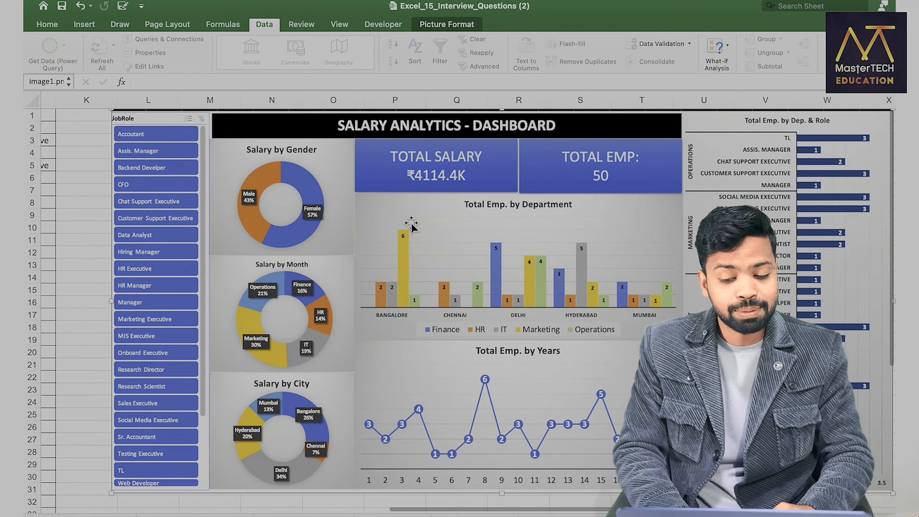